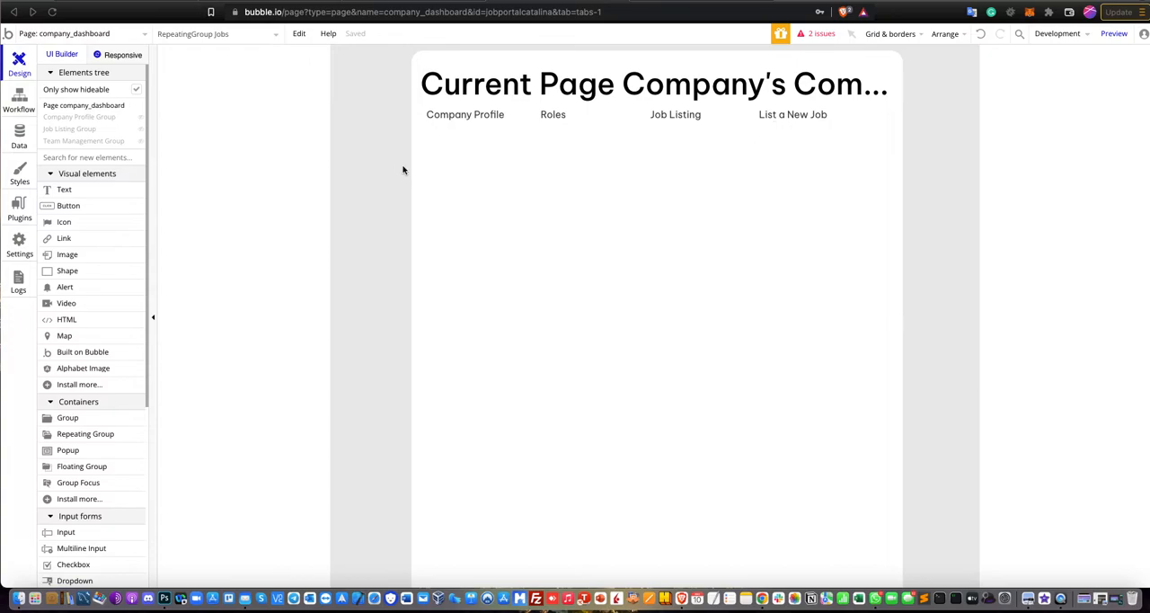
Inspect the custom states defined on the company_dashboard page.
{"action": "left_click", "coordinate": [355, 179]}
{"action": "double_click", "coordinate": [355, 178]}
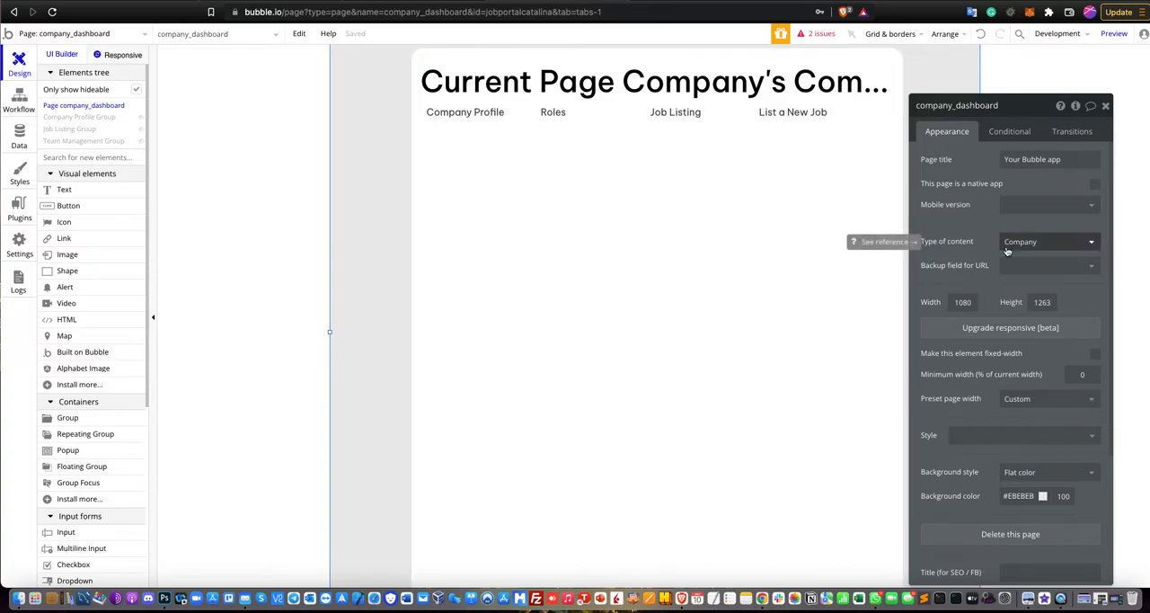
{"action": "left_click", "coordinate": [1074, 107]}
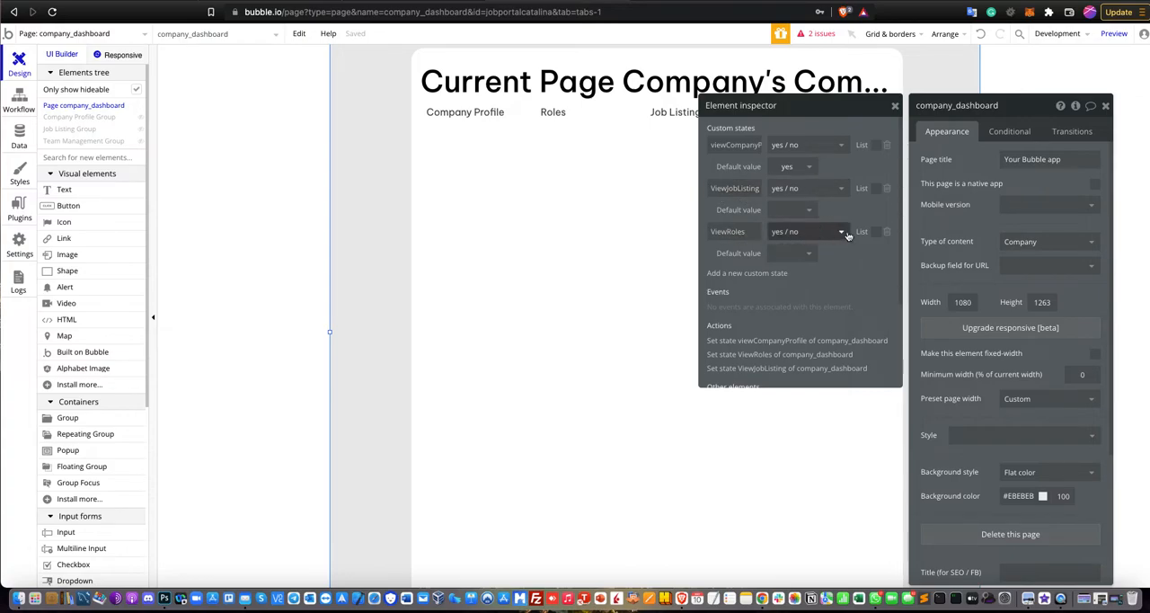
{"action": "left_click", "coordinate": [1105, 105]}
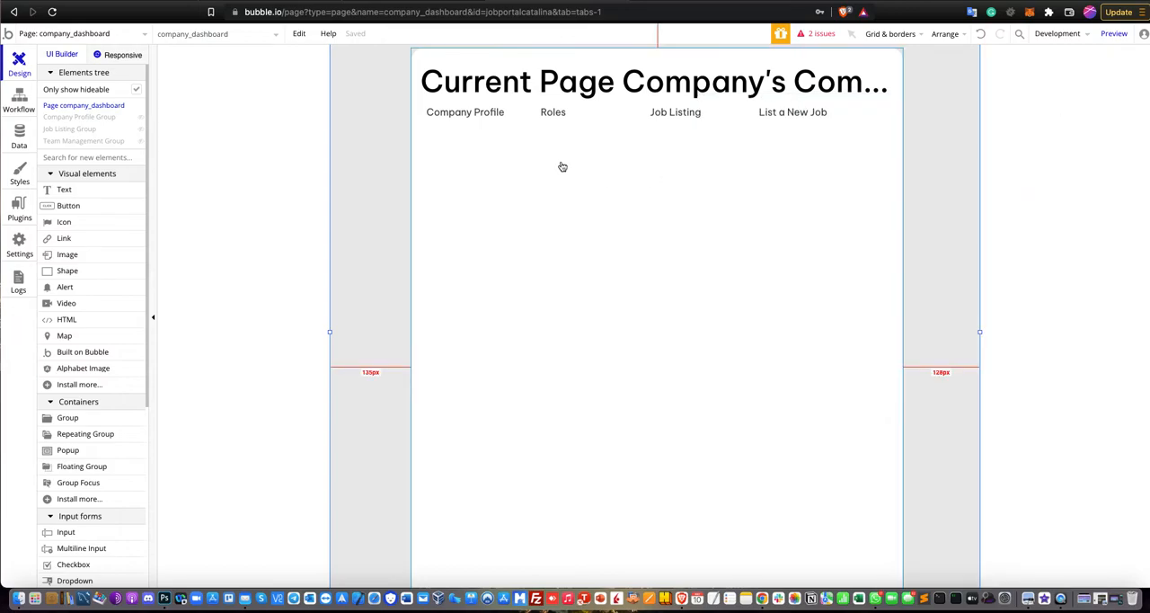
Preview the hidden Company Profile, Job Listing and Team Management groups by toggling each one's visibility on and off.
{"action": "left_click", "coordinate": [141, 123]}
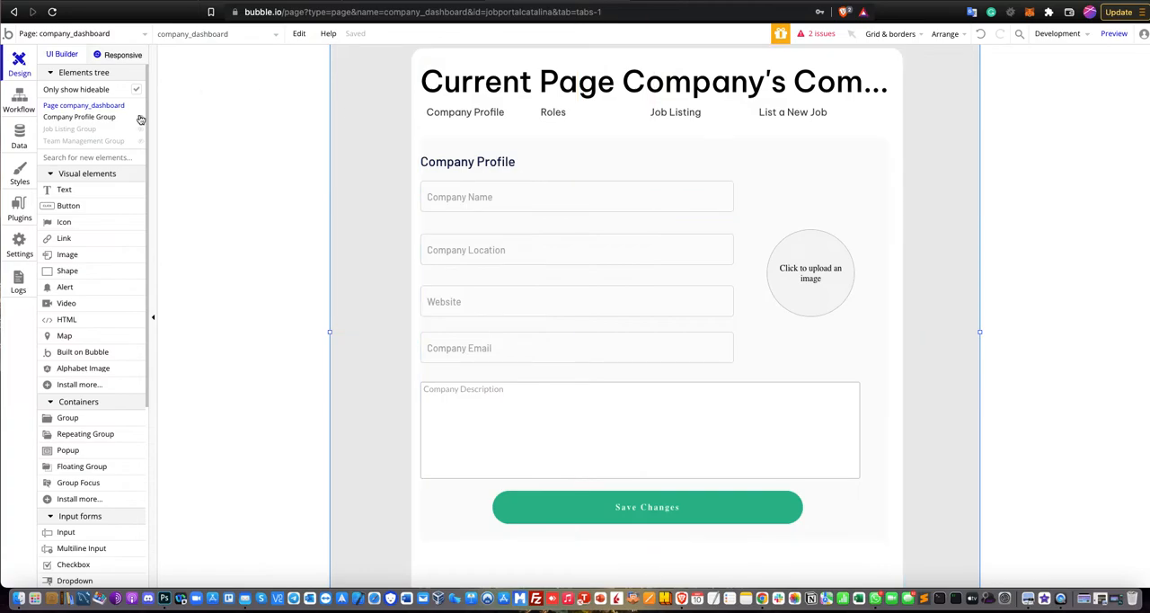
{"action": "left_click", "coordinate": [142, 118]}
{"action": "left_click", "coordinate": [141, 130]}
{"action": "left_click", "coordinate": [141, 129]}
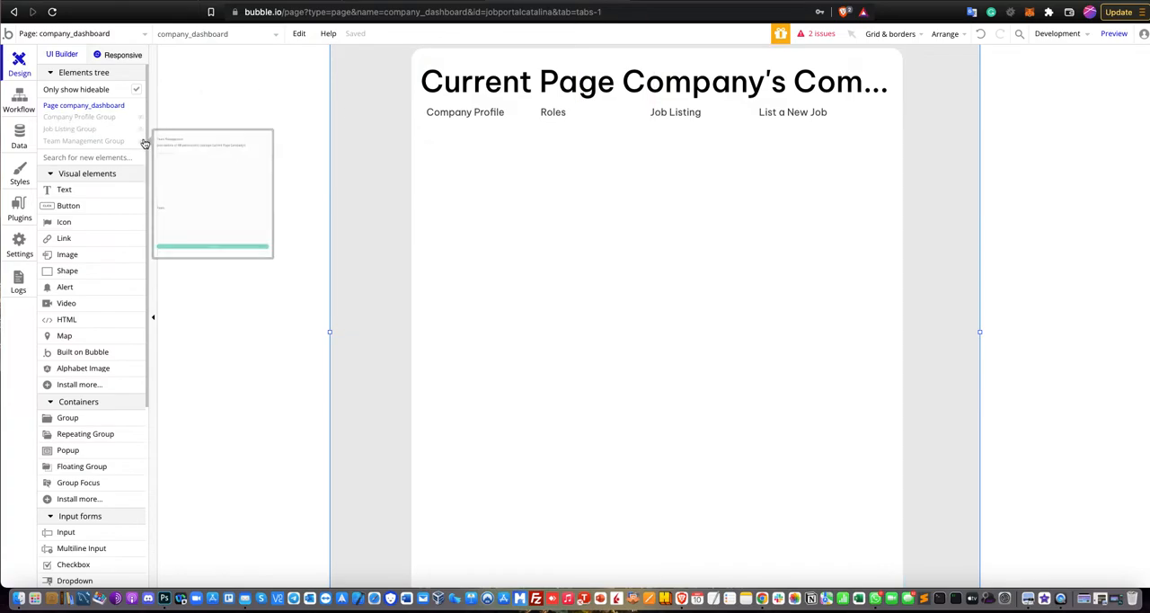
{"action": "left_click", "coordinate": [141, 141]}
{"action": "left_click", "coordinate": [142, 142]}
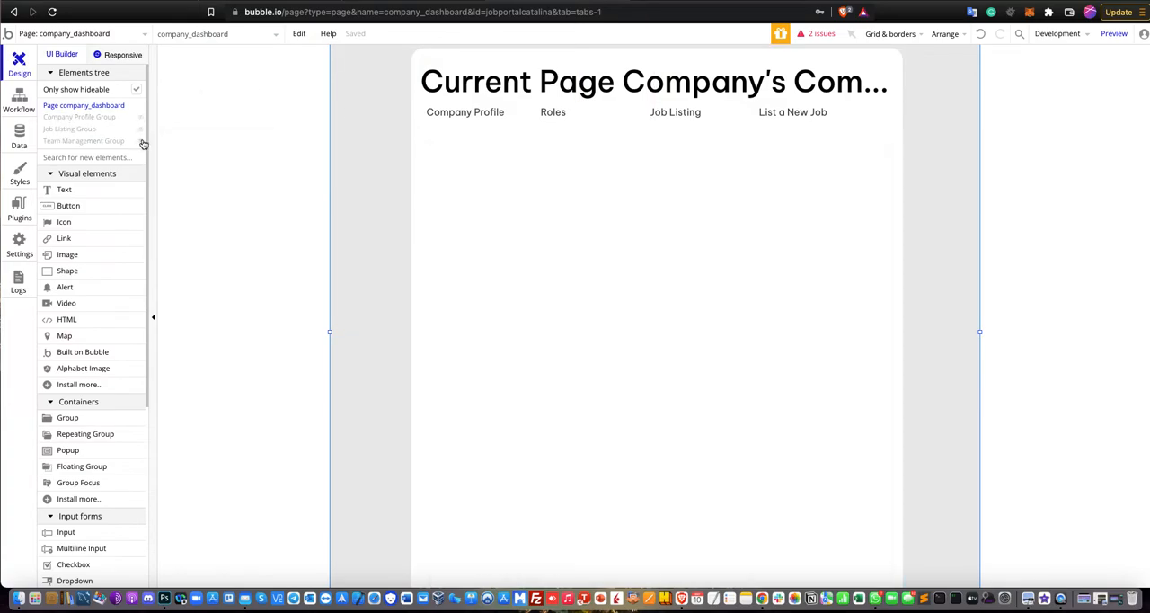
{"action": "mouse_move", "coordinate": [141, 122]}
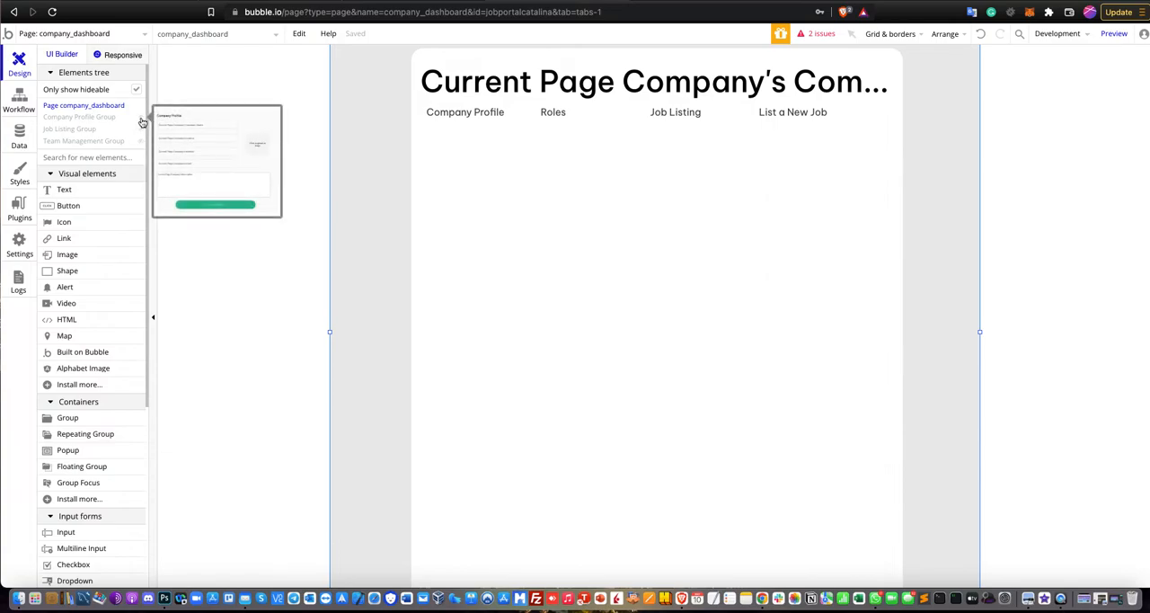
Review the Set state action in the workflow that runs when the Company Profile text is clicked.
{"action": "left_click", "coordinate": [444, 131]}
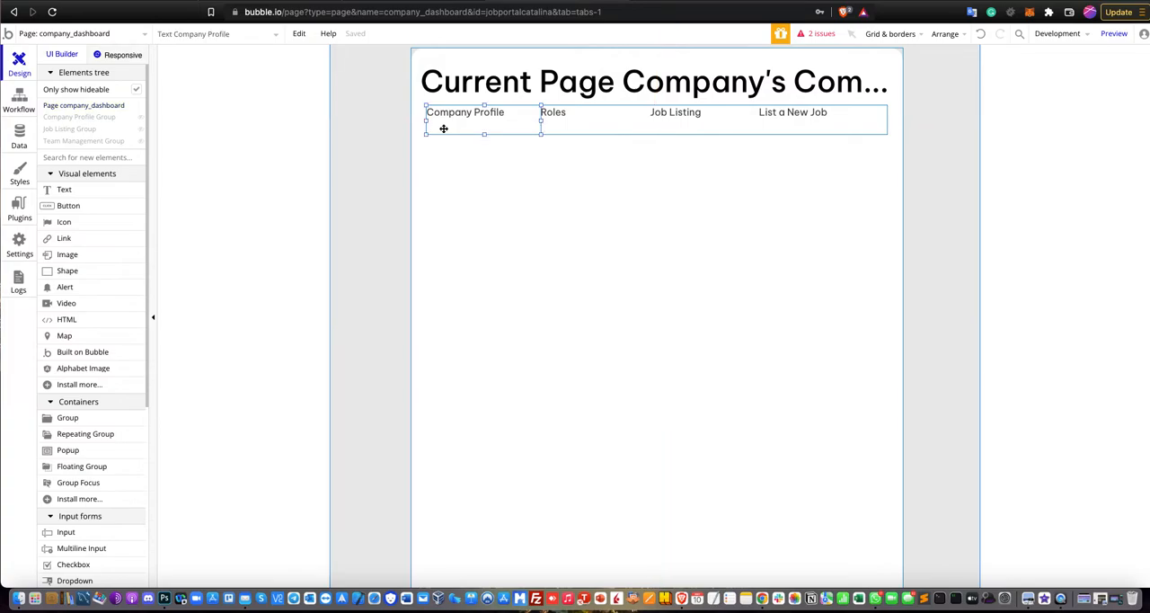
{"action": "double_click", "coordinate": [444, 130]}
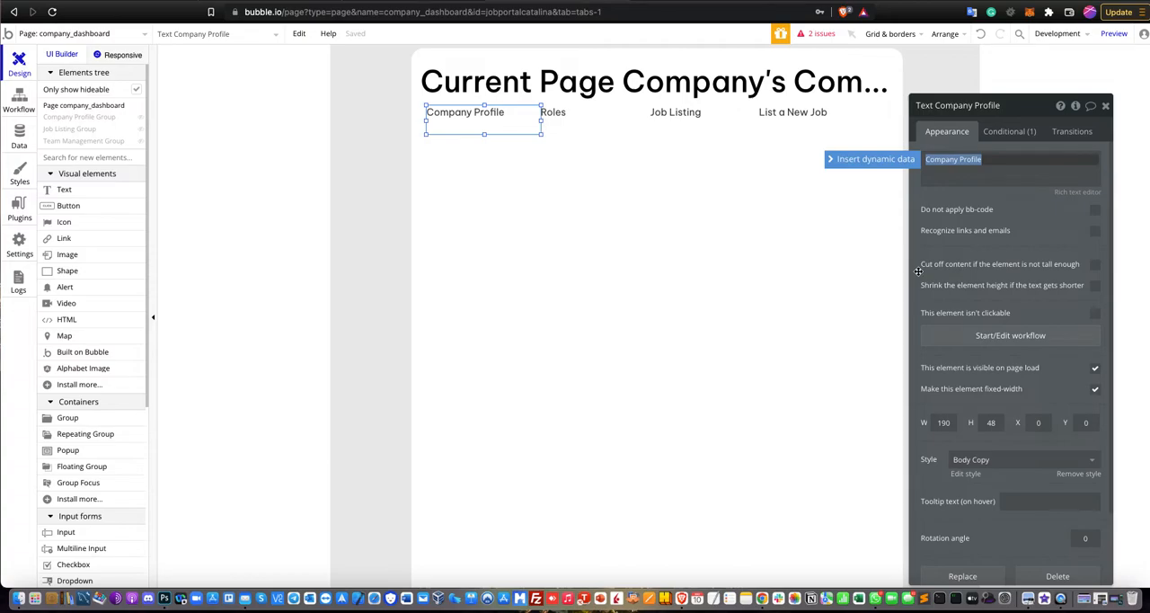
{"action": "left_click", "coordinate": [960, 336]}
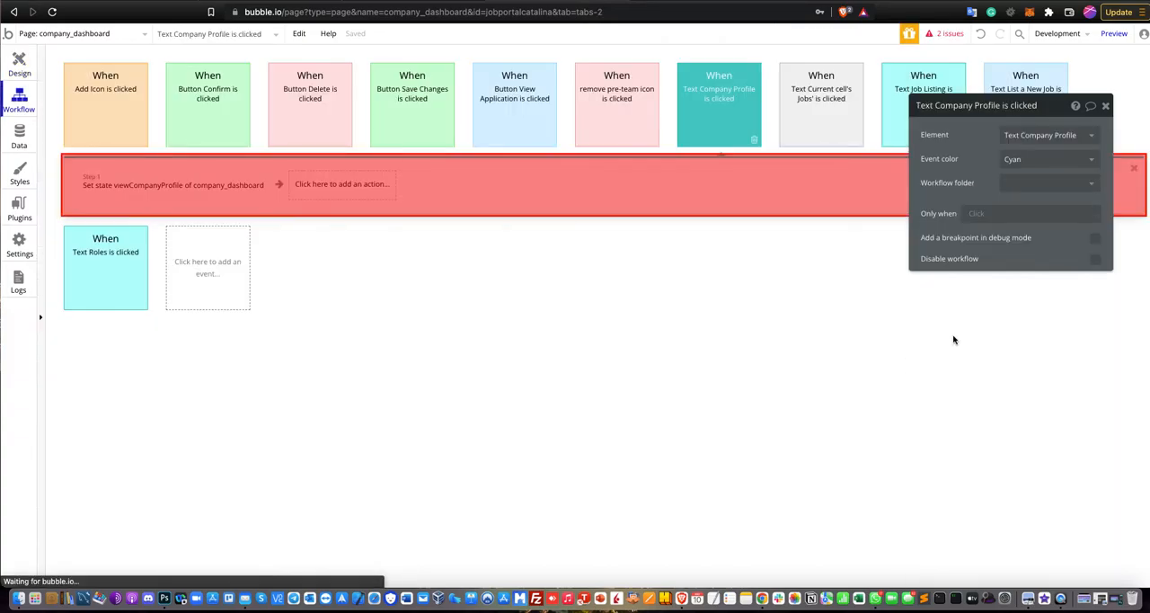
{"action": "left_click", "coordinate": [165, 185]}
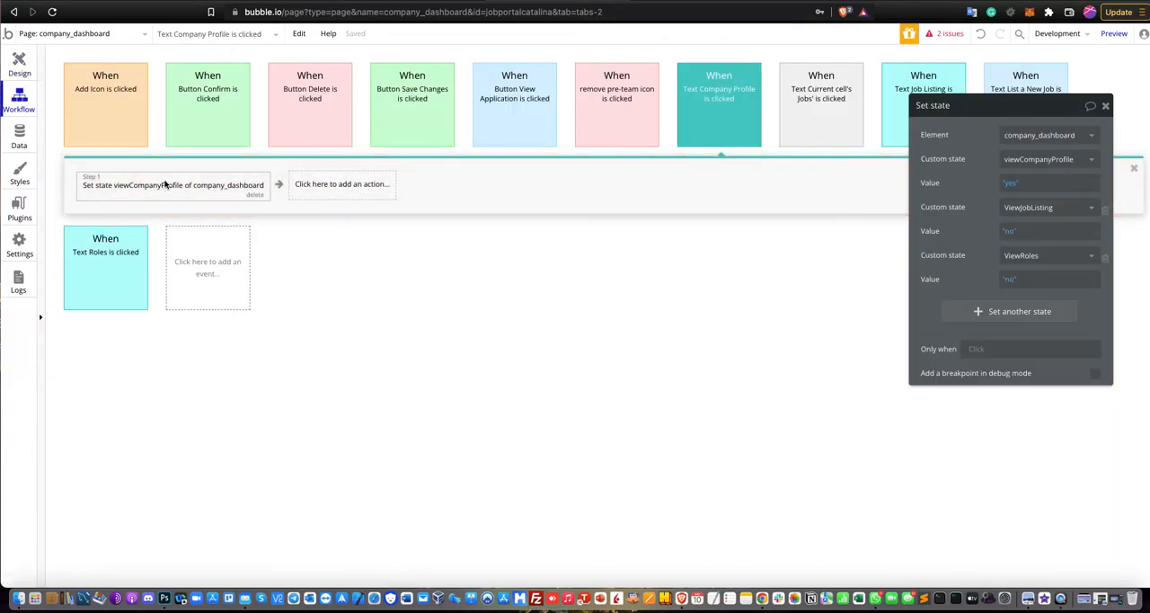
{"action": "left_click_drag", "start_coordinate": [978, 116], "coordinate": [626, 161]}
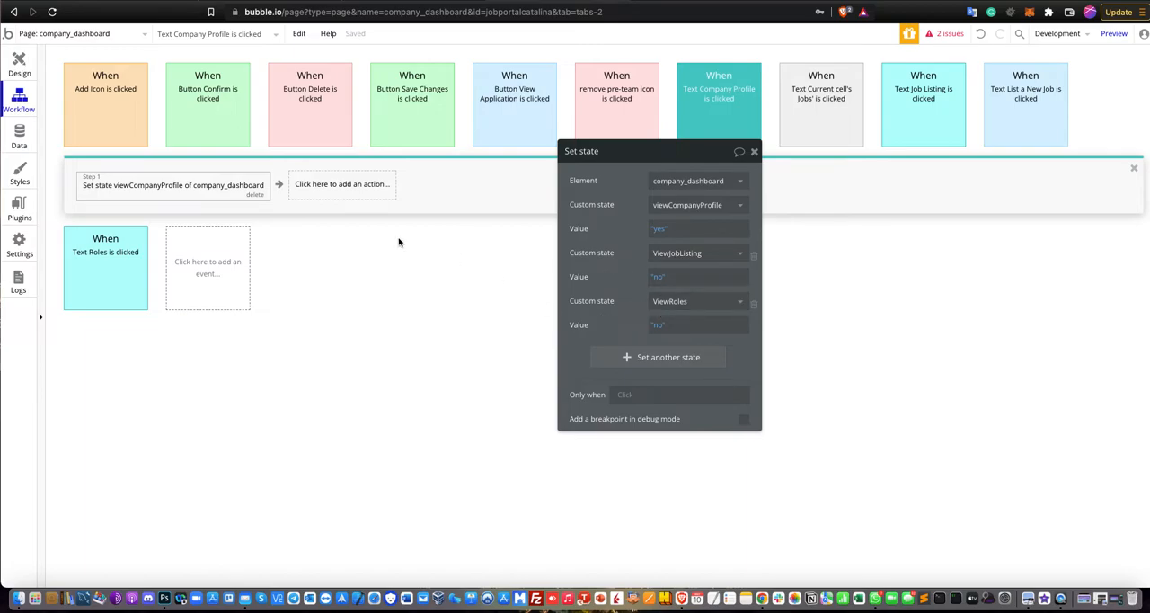
Review the Set state action in the workflow for the Roles text in the dashboard's navigation row.
{"action": "left_click", "coordinate": [19, 64]}
{"action": "left_click", "coordinate": [550, 115]}
{"action": "left_click", "coordinate": [659, 380]}
{"action": "left_click", "coordinate": [117, 213]}
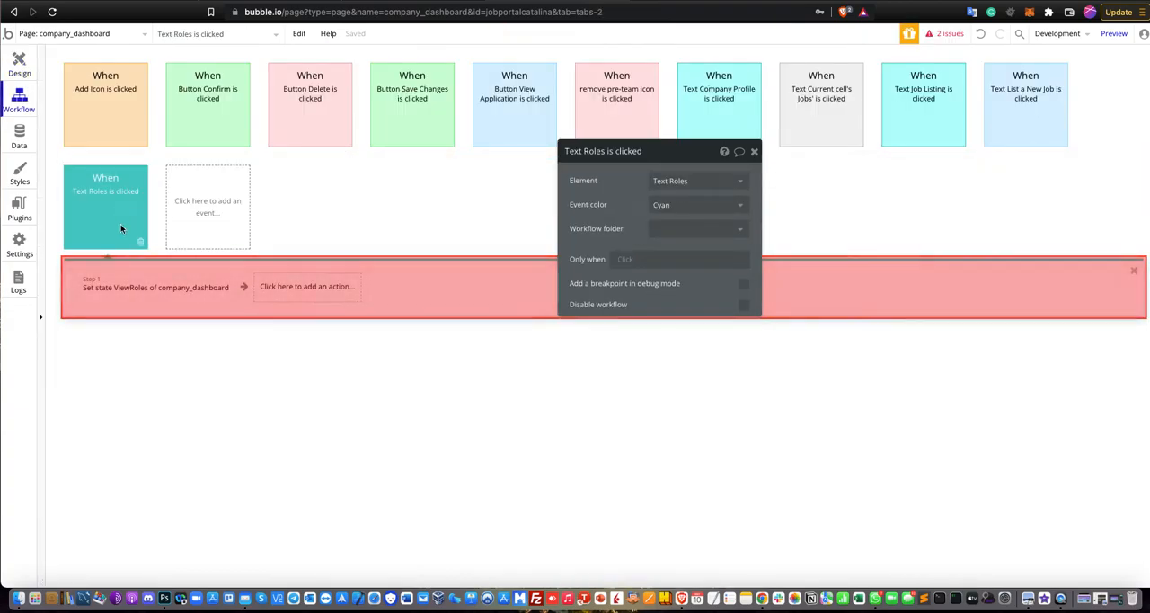
{"action": "left_click", "coordinate": [122, 284]}
{"action": "left_click_drag", "start_coordinate": [668, 154], "coordinate": [624, 254]}
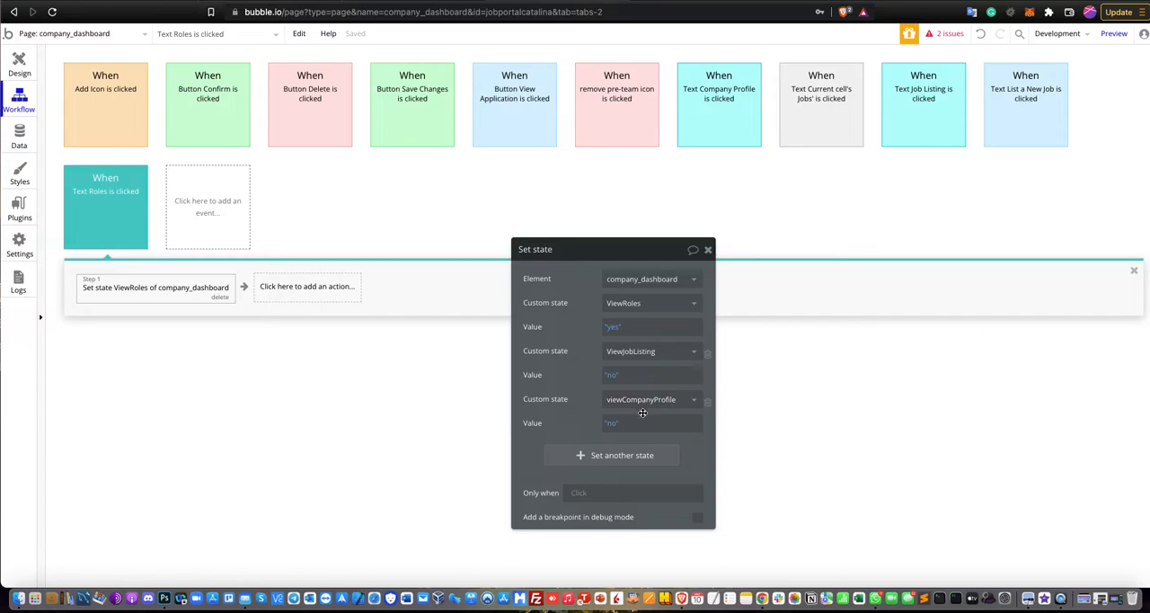
Review the Set state action in the Job Listing text's click workflow, then close its properties.
{"action": "left_click", "coordinate": [18, 64]}
{"action": "left_click", "coordinate": [654, 120]}
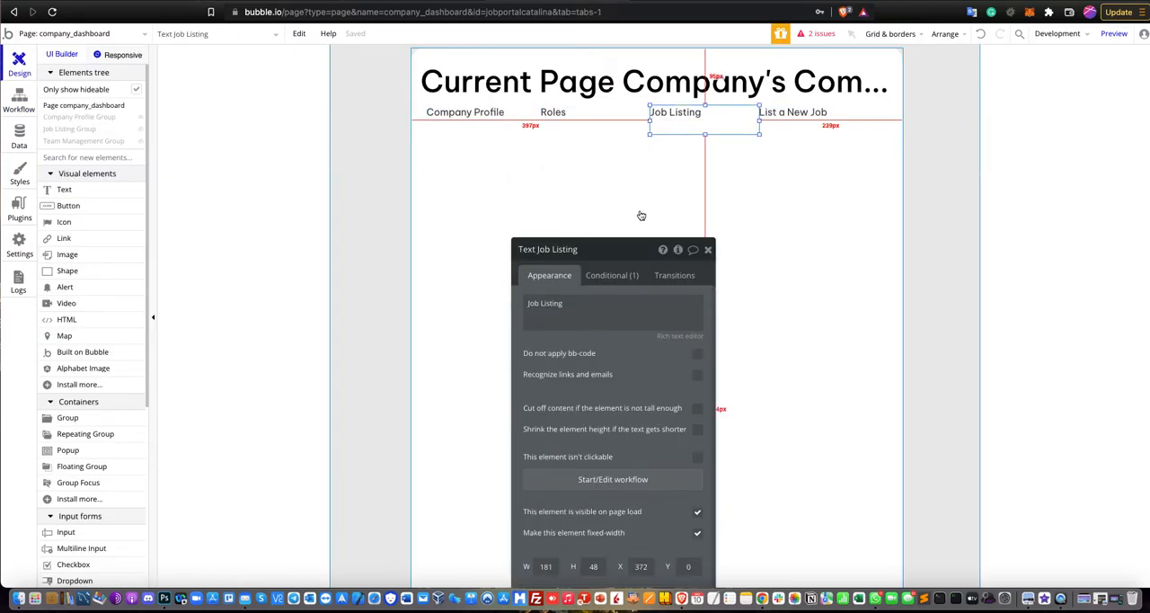
{"action": "left_click_drag", "start_coordinate": [621, 249], "coordinate": [828, 124]}
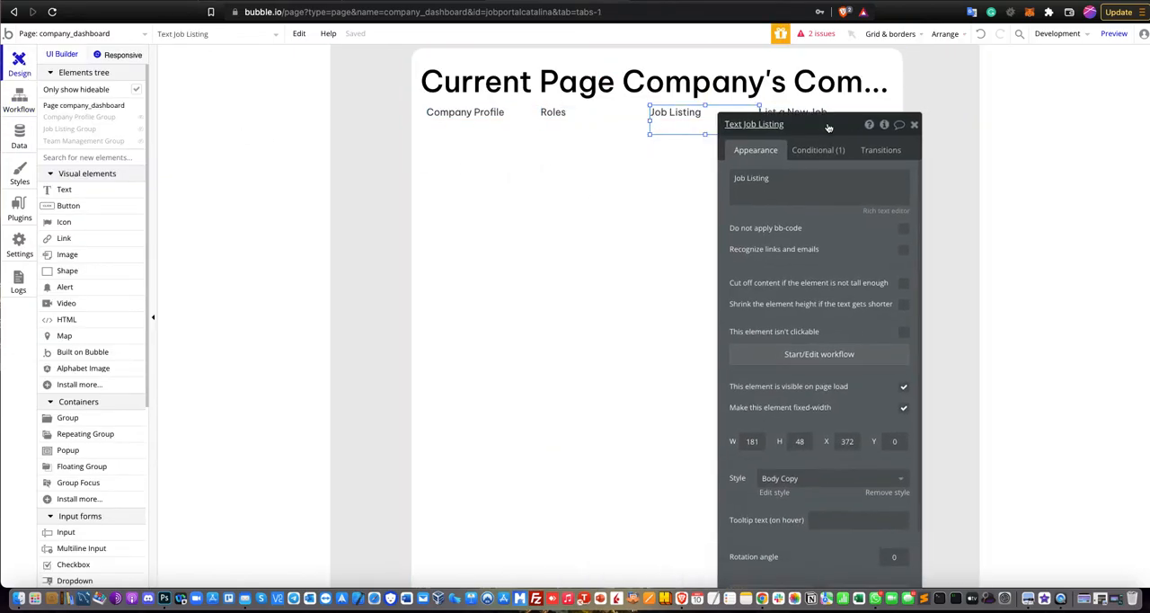
{"action": "left_click", "coordinate": [825, 356]}
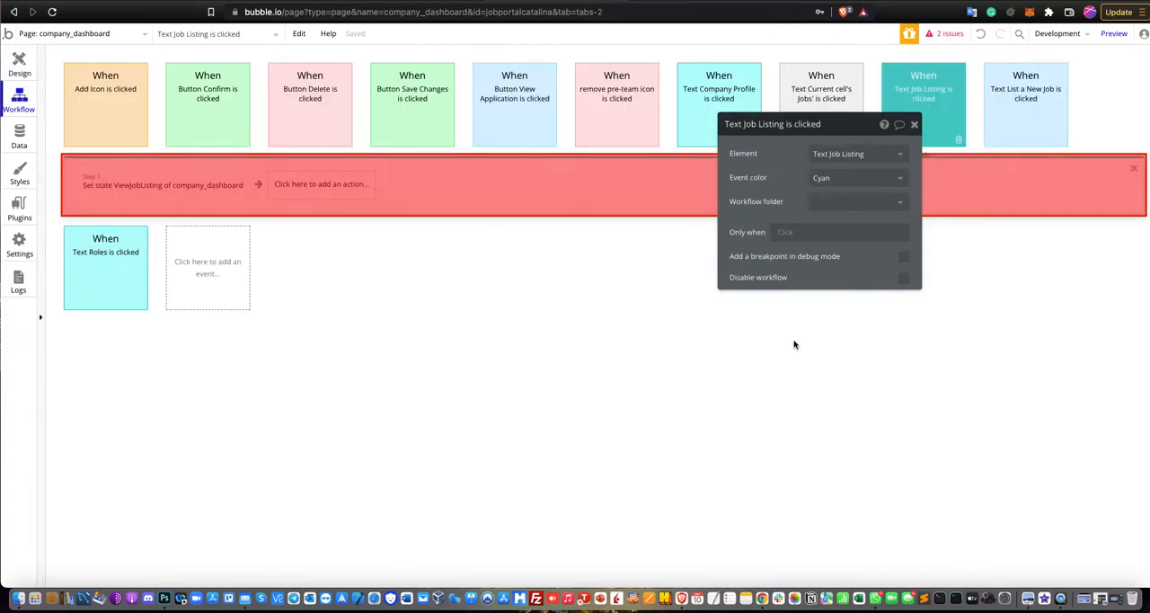
{"action": "left_click", "coordinate": [150, 196]}
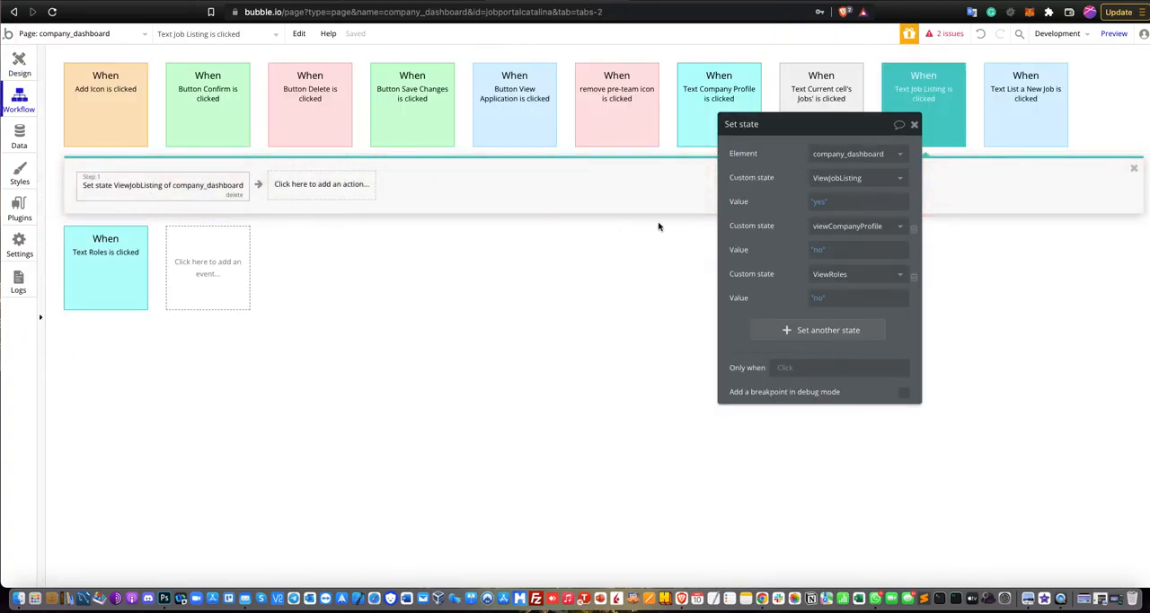
{"action": "left_click_drag", "start_coordinate": [747, 127], "coordinate": [516, 156]}
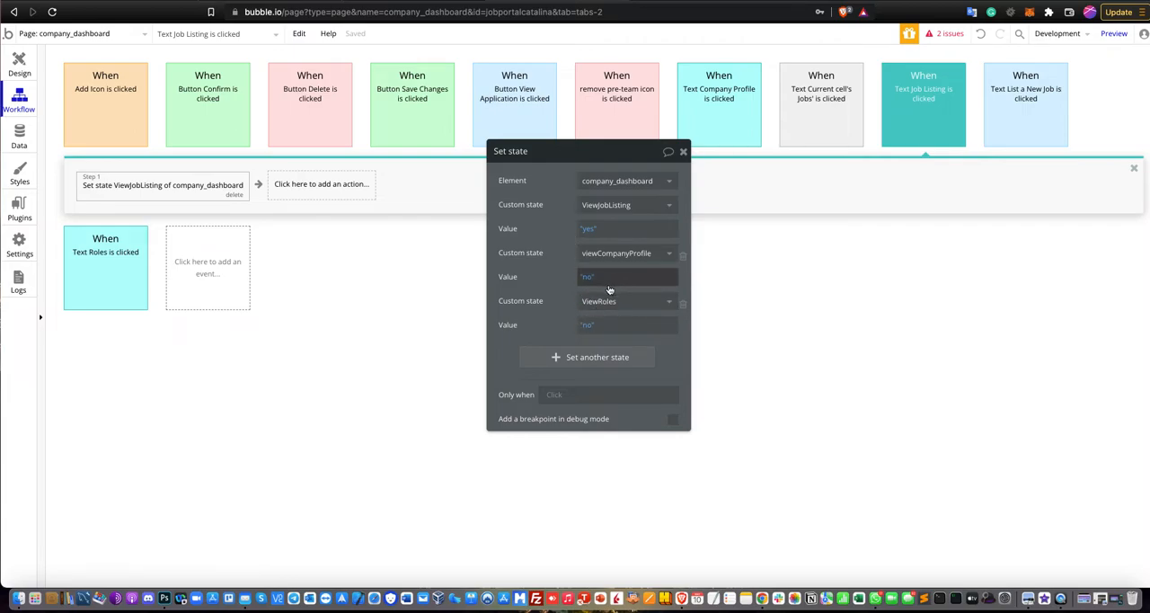
{"action": "left_click", "coordinate": [683, 153]}
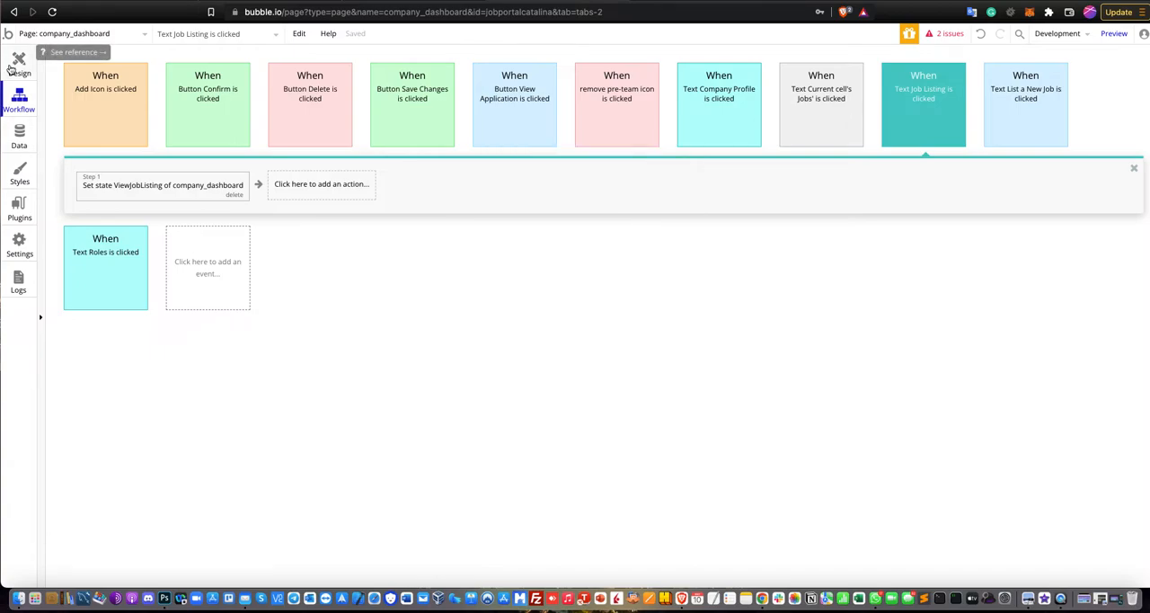
Show the Company Profile Group in the page design and examine its visibility condition and page-load visibility setting.
{"action": "left_click", "coordinate": [11, 70]}
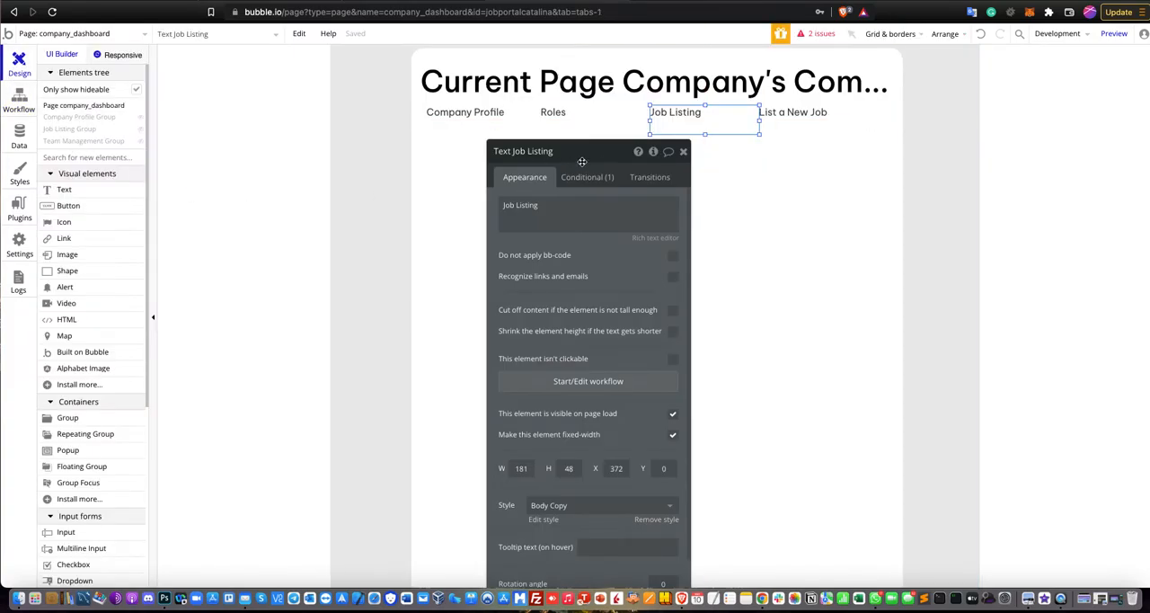
{"action": "left_click", "coordinate": [682, 157]}
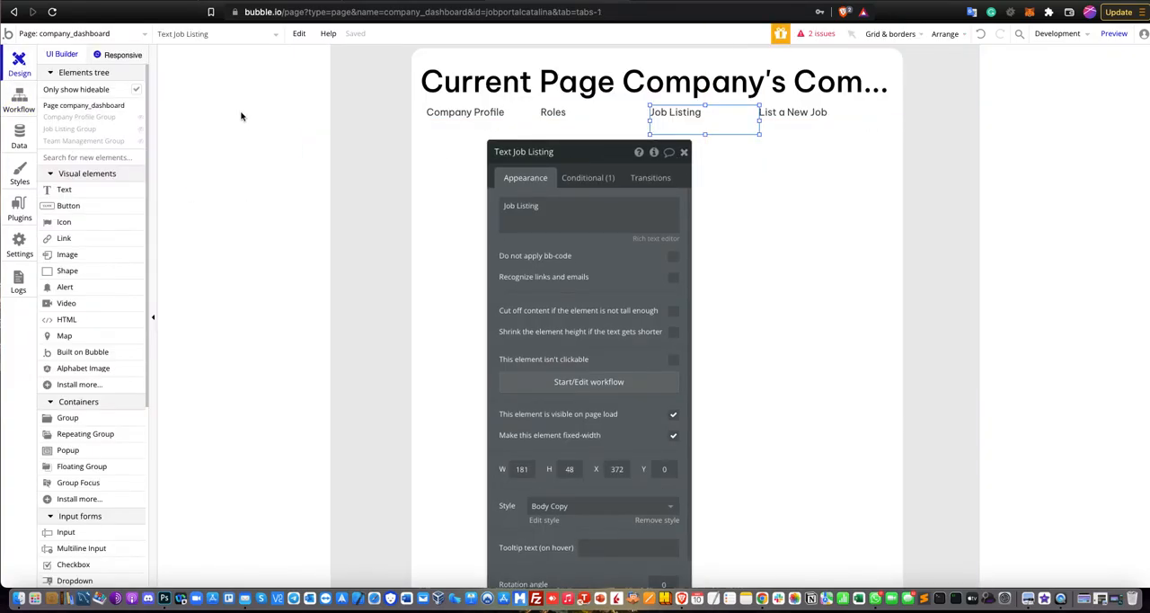
{"action": "key", "text": "alt"}
{"action": "left_click", "coordinate": [684, 153]}
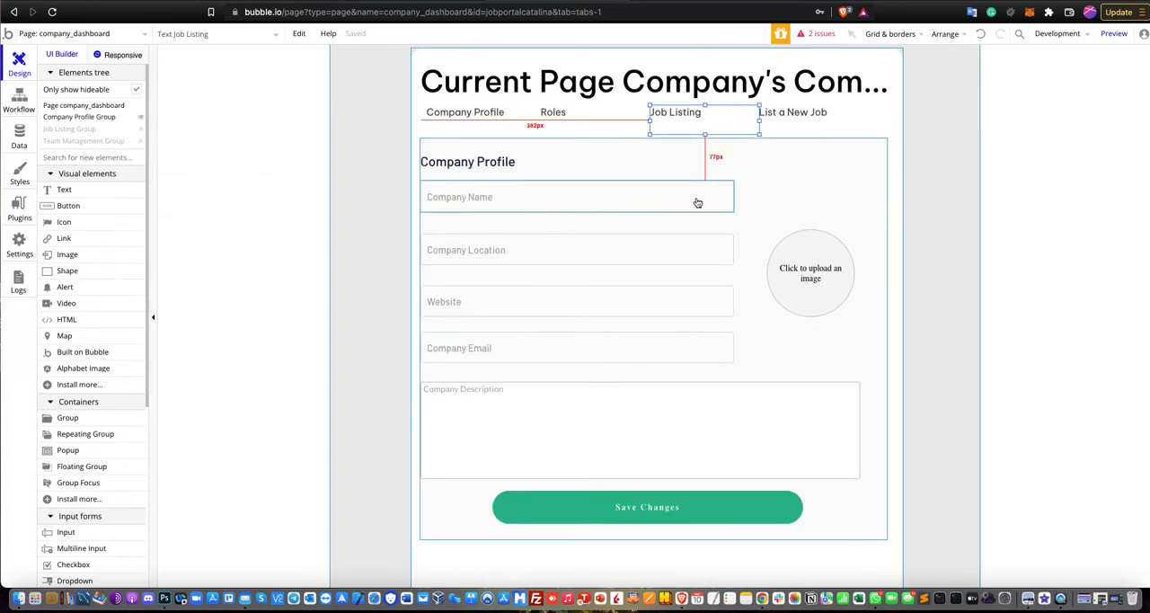
{"action": "left_click", "coordinate": [795, 193]}
{"action": "double_click", "coordinate": [795, 193]}
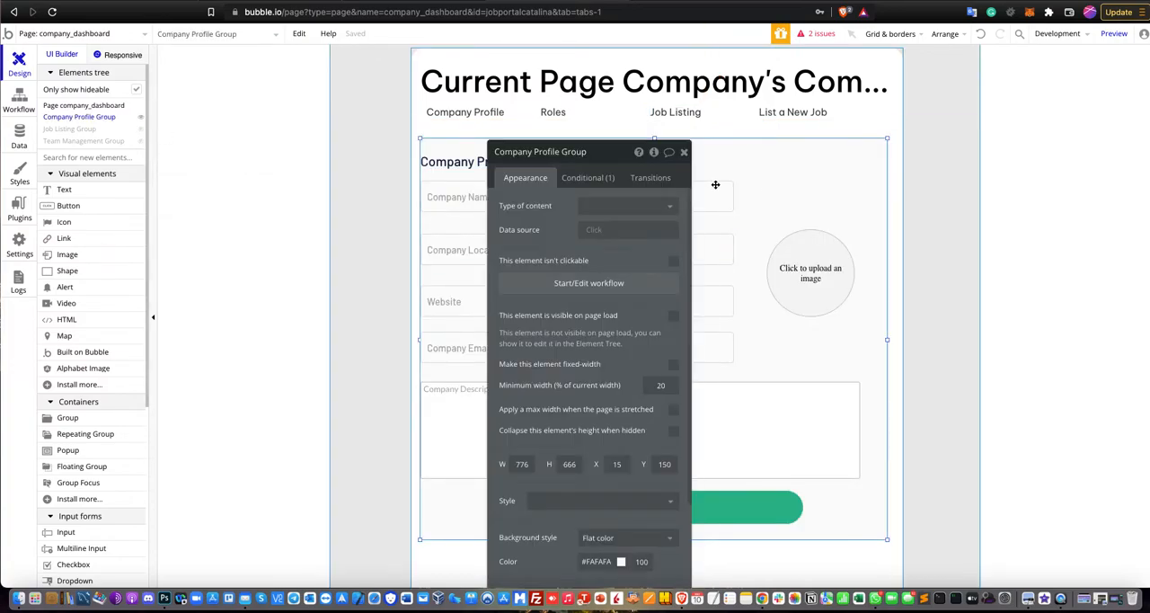
{"action": "left_click_drag", "start_coordinate": [603, 156], "coordinate": [1040, 97]}
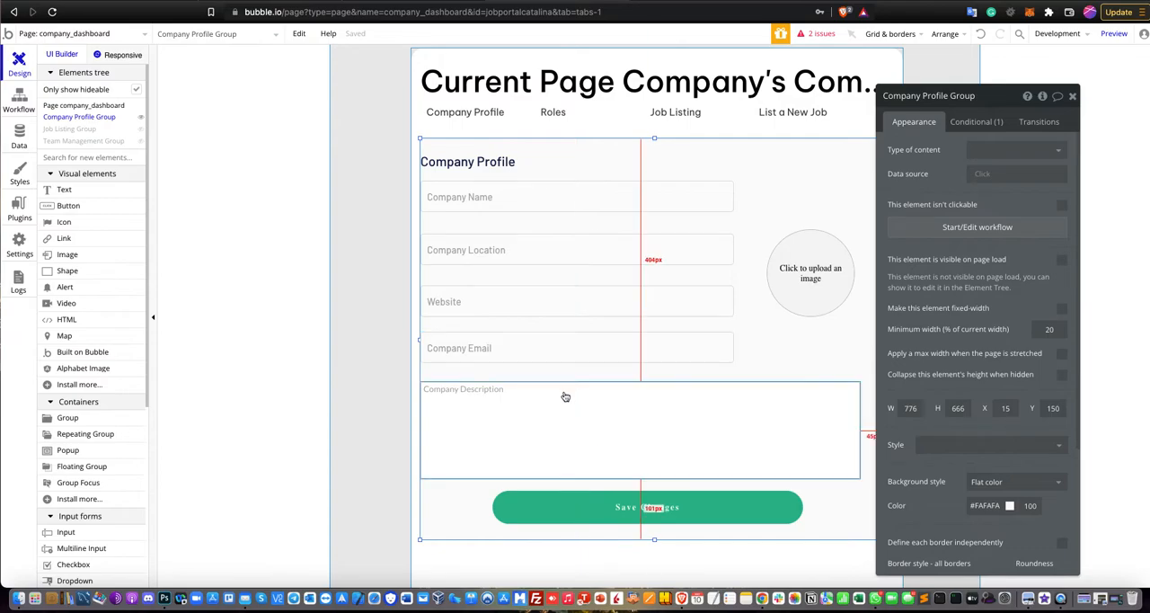
{"action": "left_click", "coordinate": [980, 122]}
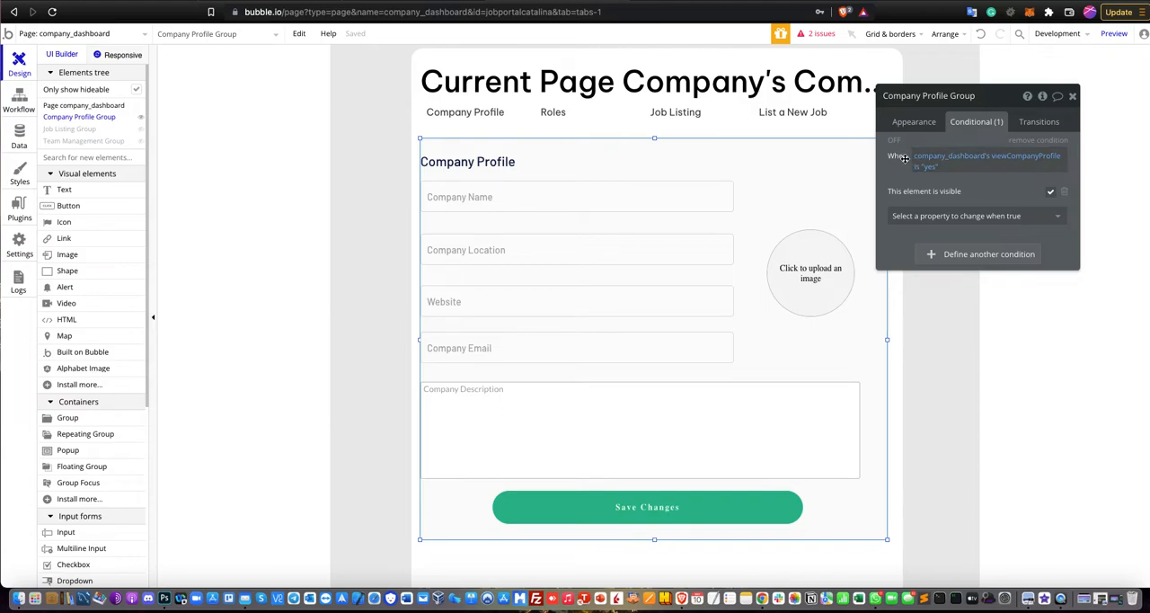
{"action": "mouse_move", "coordinate": [952, 163]}
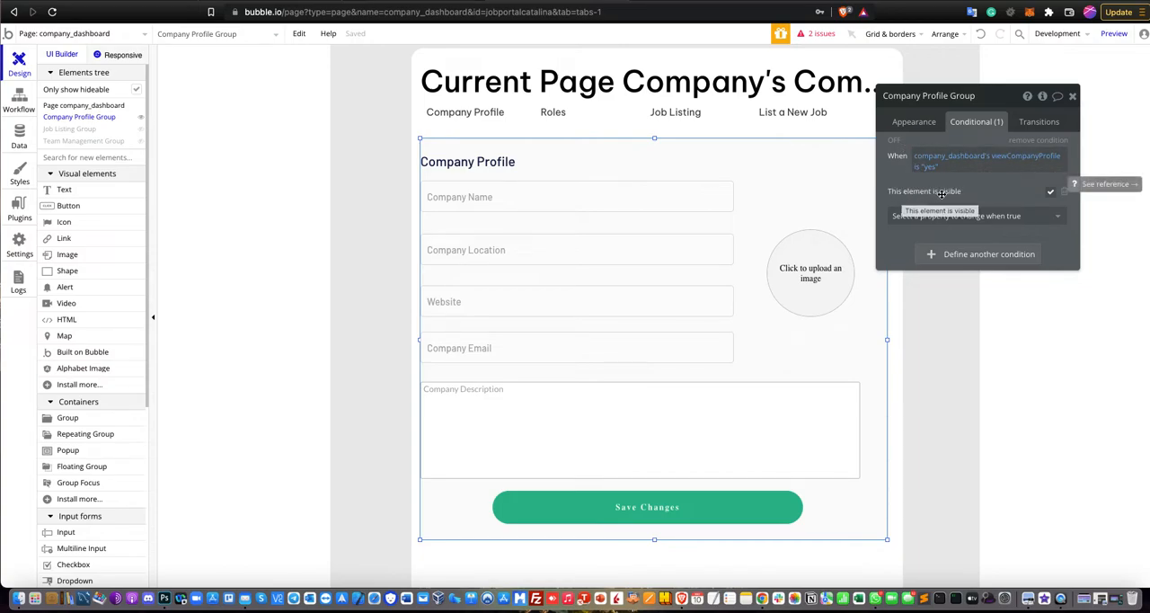
{"action": "left_click", "coordinate": [920, 131]}
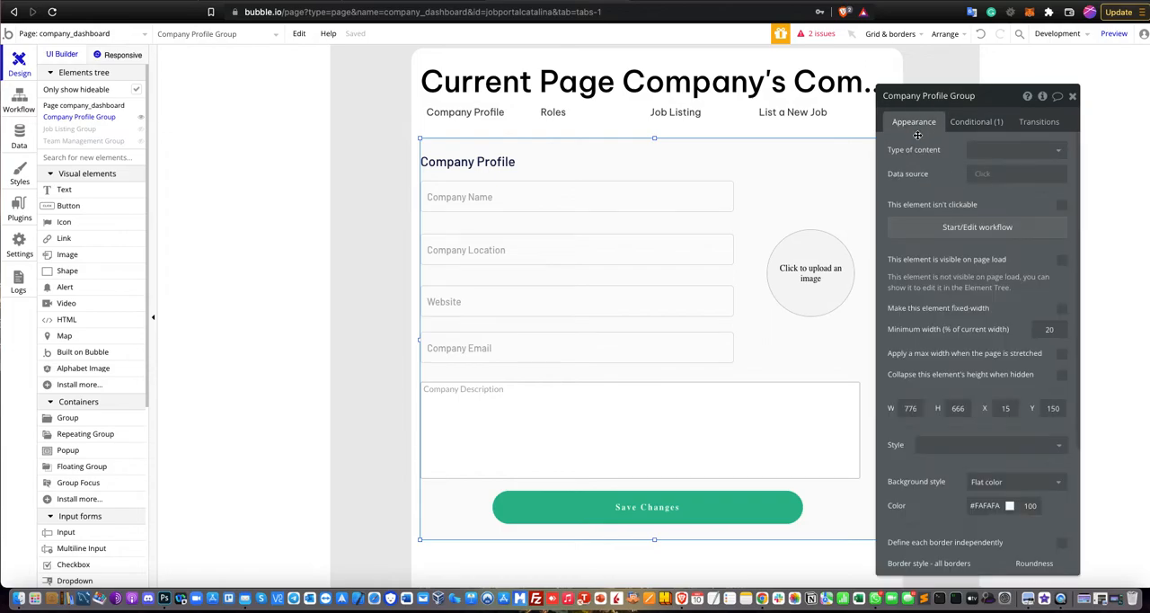
{"action": "left_click", "coordinate": [1071, 97]}
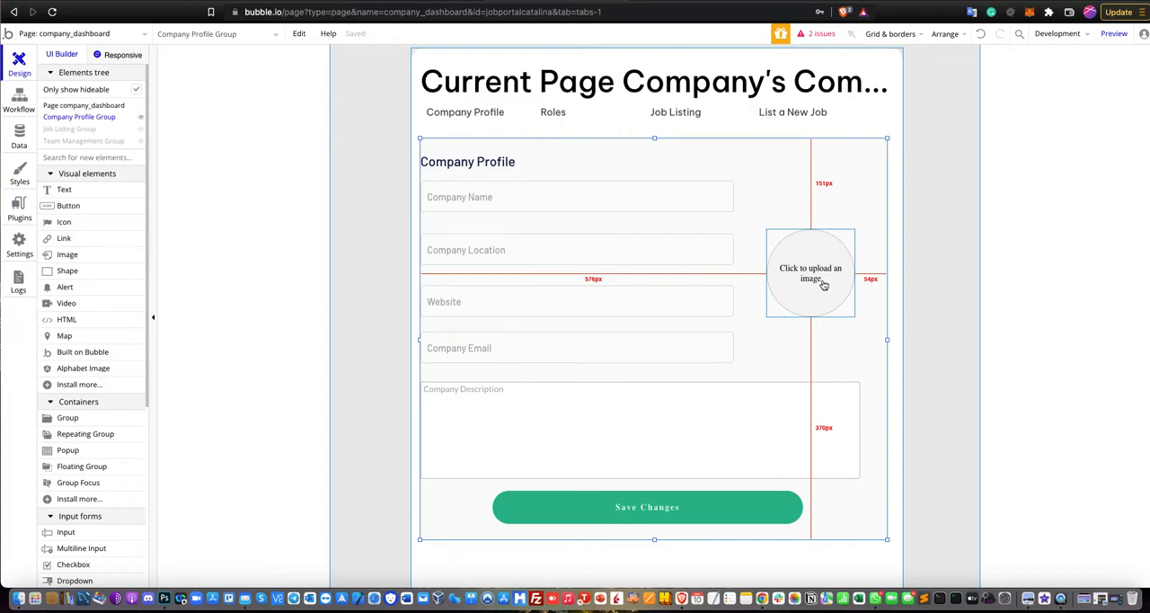
Check the picture uploader's dynamic image source and the initial content of the Company Name, Company Location and Website inputs.
{"action": "scroll", "coordinate": [70, 261], "scroll_direction": "down", "scroll_amount": 5}
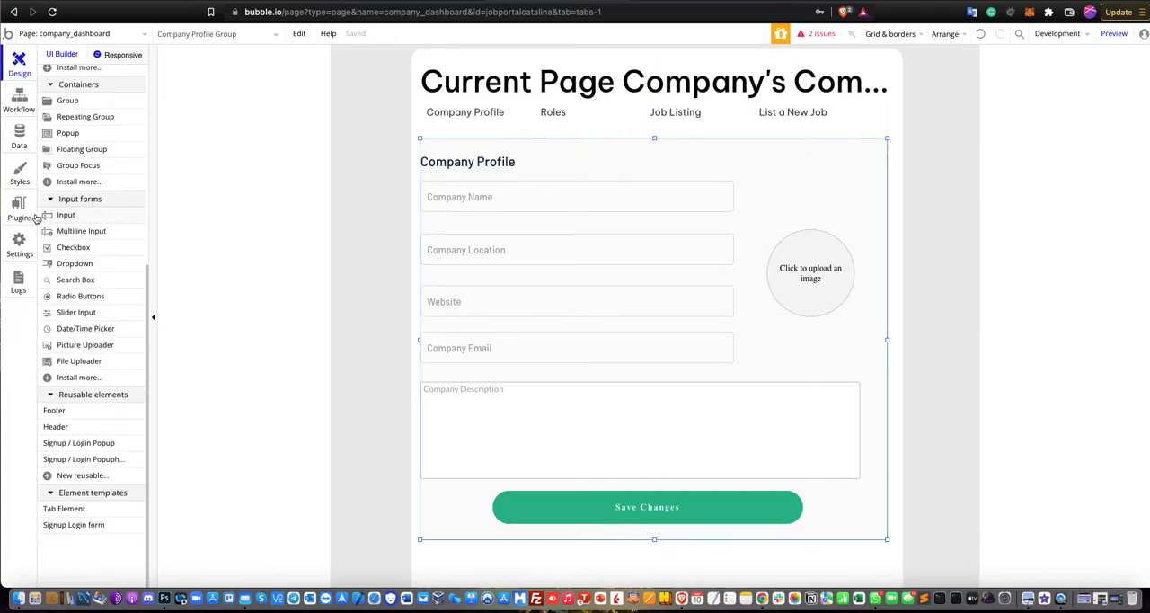
{"action": "scroll", "coordinate": [128, 296], "scroll_direction": "up", "scroll_amount": 5}
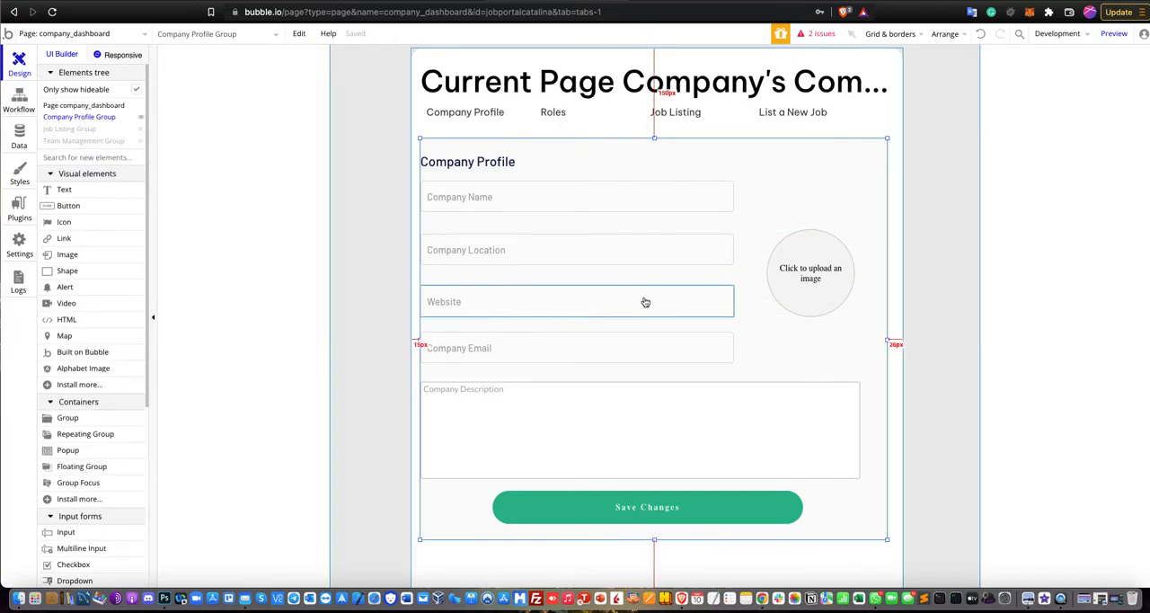
{"action": "double_click", "coordinate": [790, 274]}
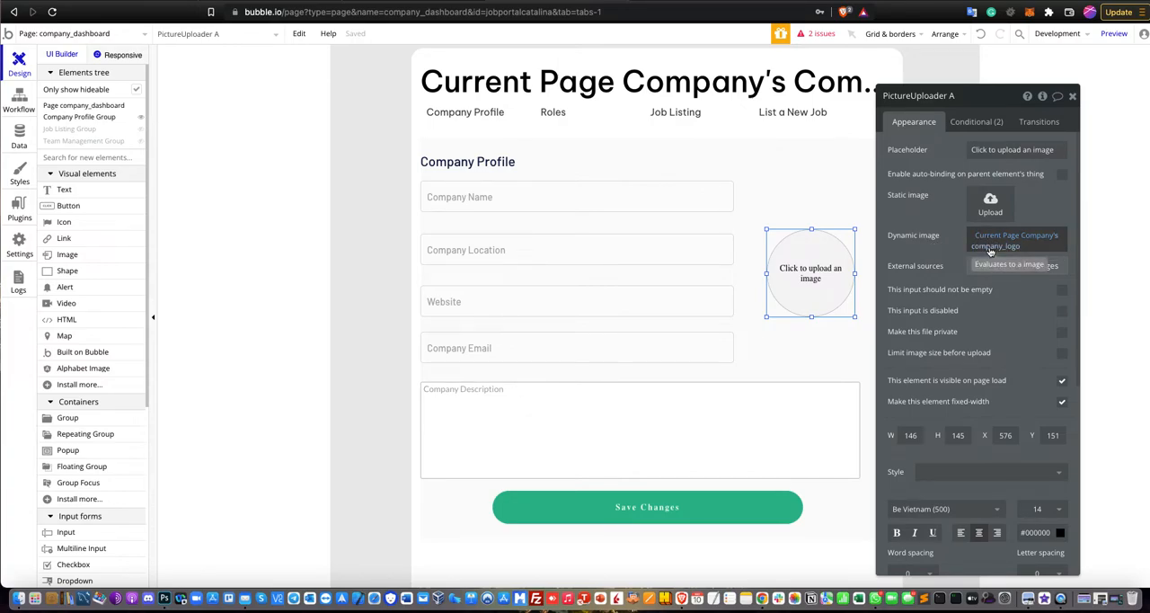
{"action": "left_click", "coordinate": [471, 205]}
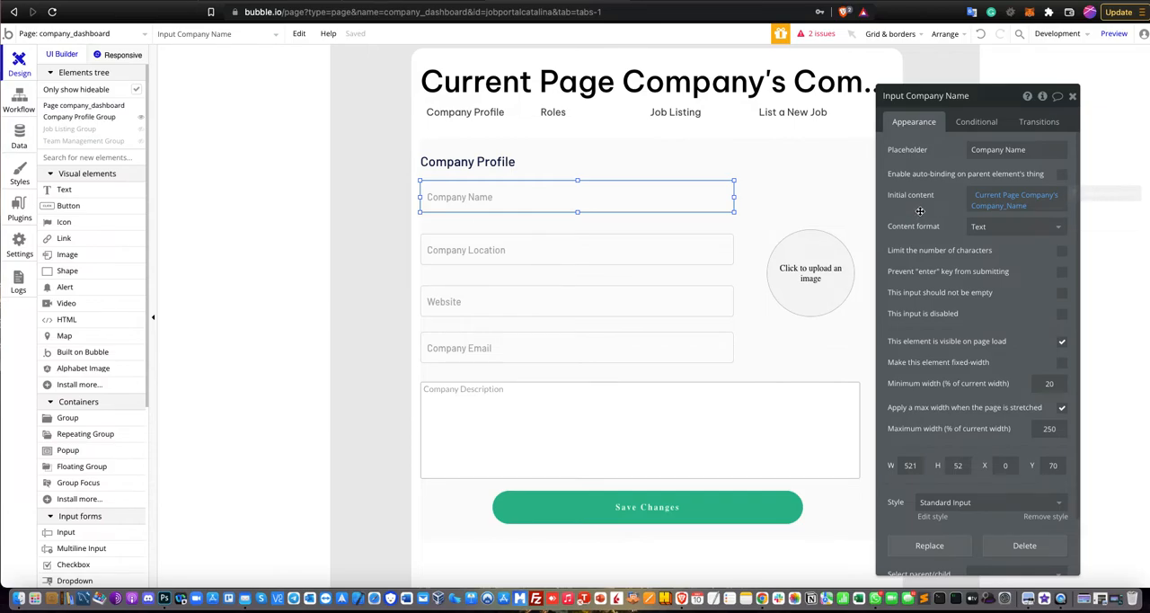
{"action": "left_click", "coordinate": [704, 259]}
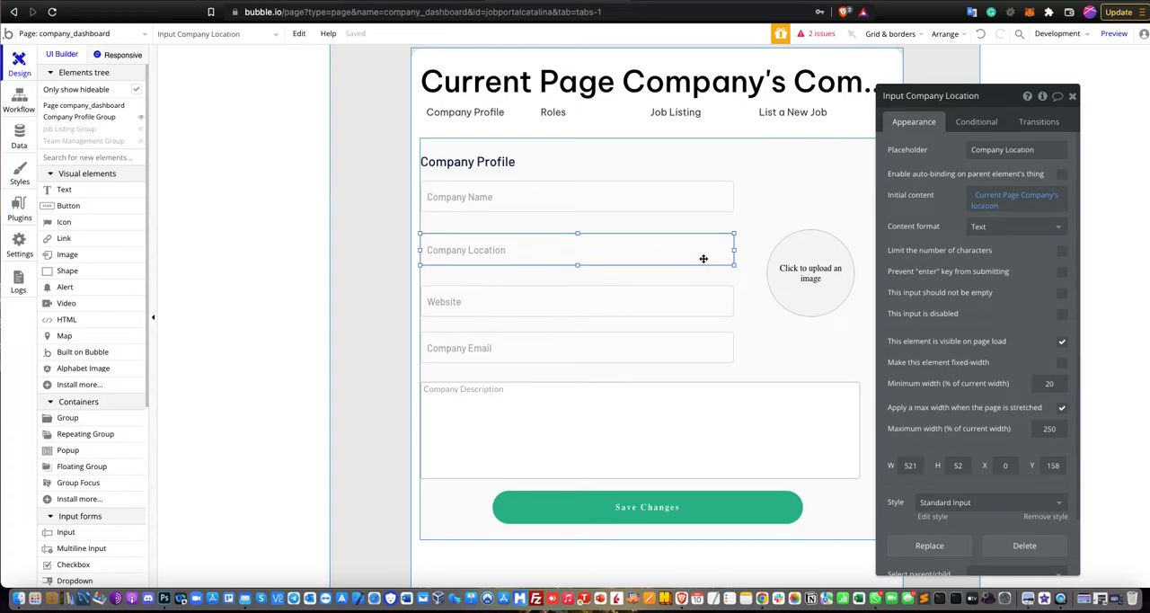
{"action": "left_click", "coordinate": [652, 307]}
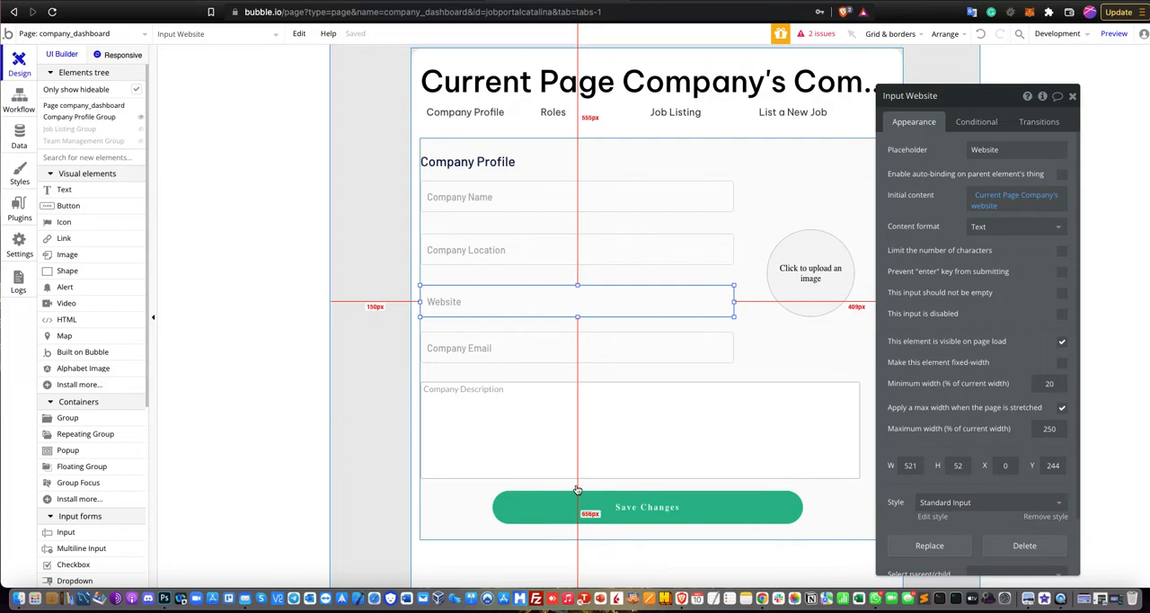
Check the Company Description input's initial content and open the Save Changes button's workflow.
{"action": "left_click", "coordinate": [517, 473]}
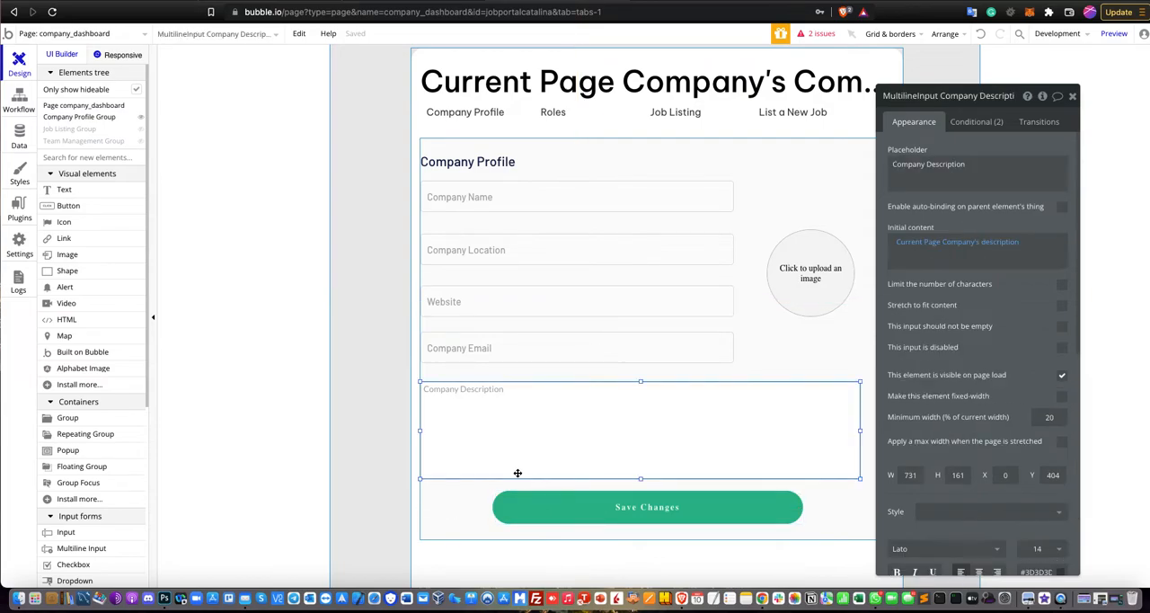
{"action": "left_click", "coordinate": [521, 517]}
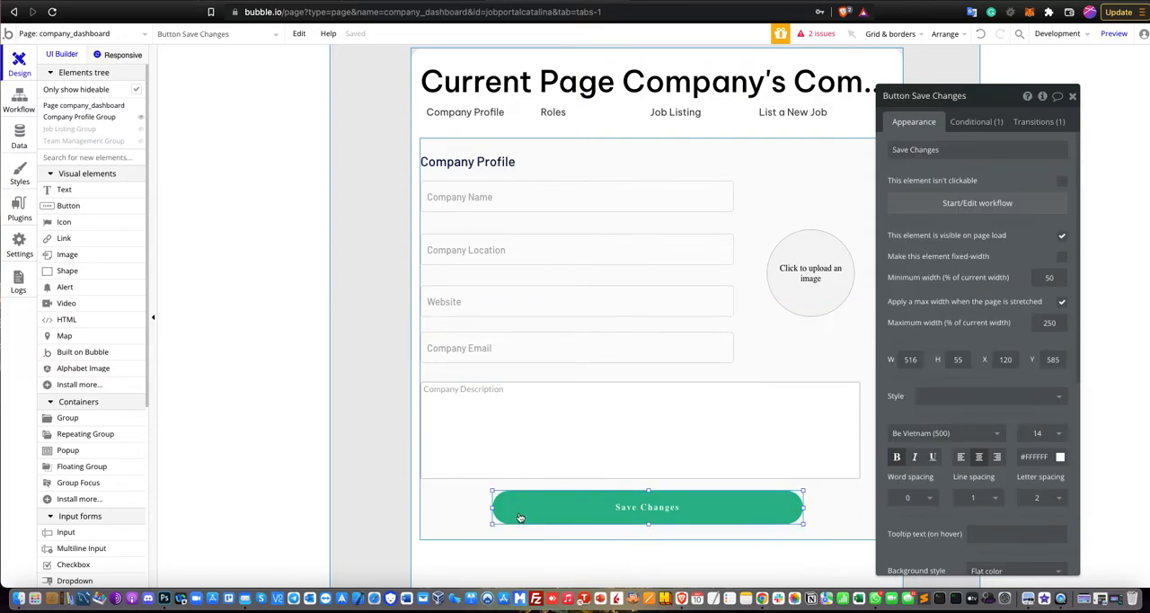
{"action": "left_click", "coordinate": [940, 213]}
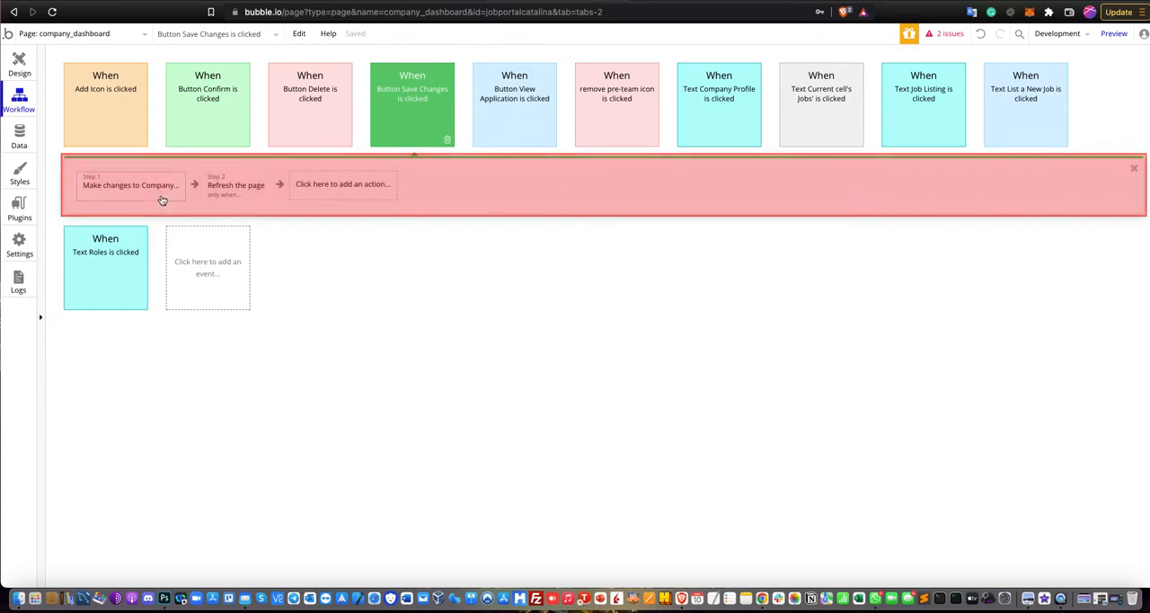
Review the thing to change and the field mappings in the workflow's Make changes to Company action.
{"action": "left_click", "coordinate": [149, 188]}
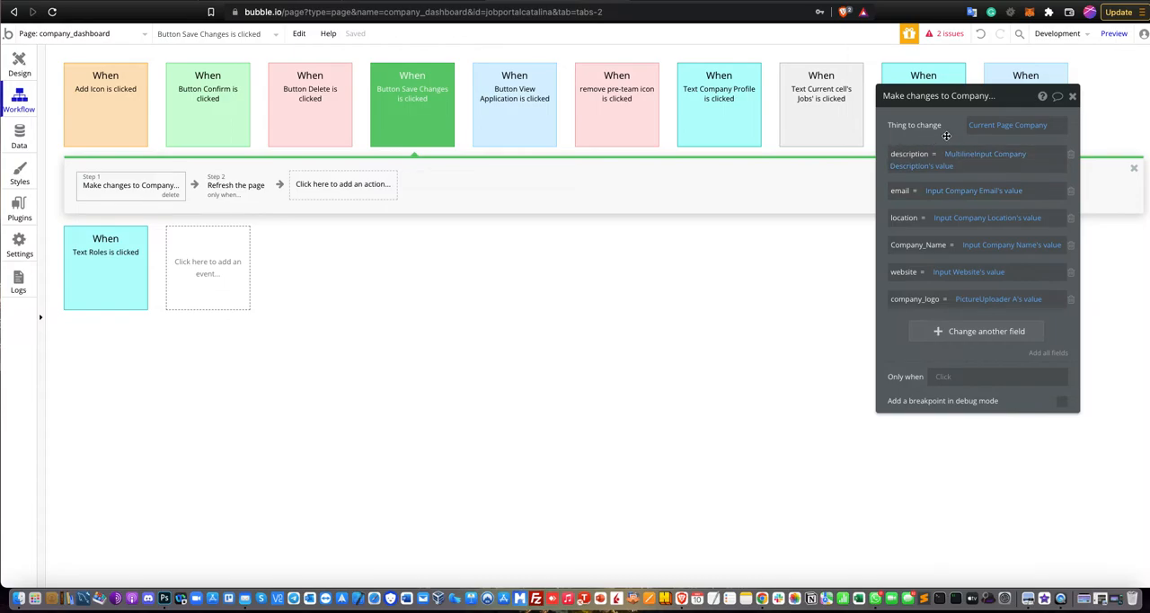
{"action": "left_click_drag", "start_coordinate": [1008, 108], "coordinate": [926, 142]}
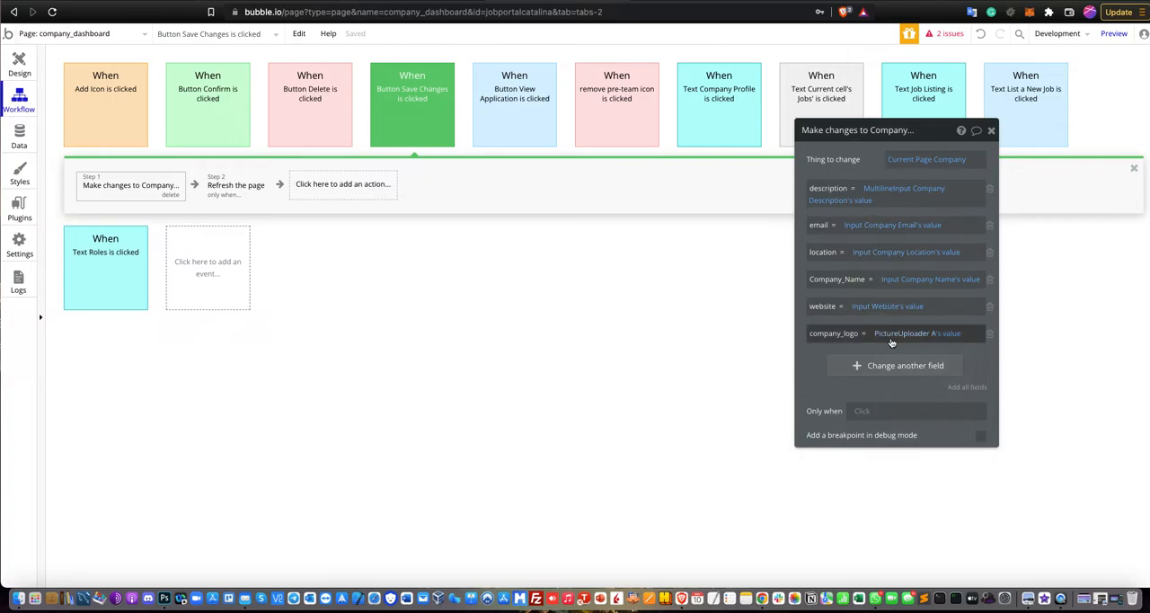
{"action": "mouse_move", "coordinate": [893, 341]}
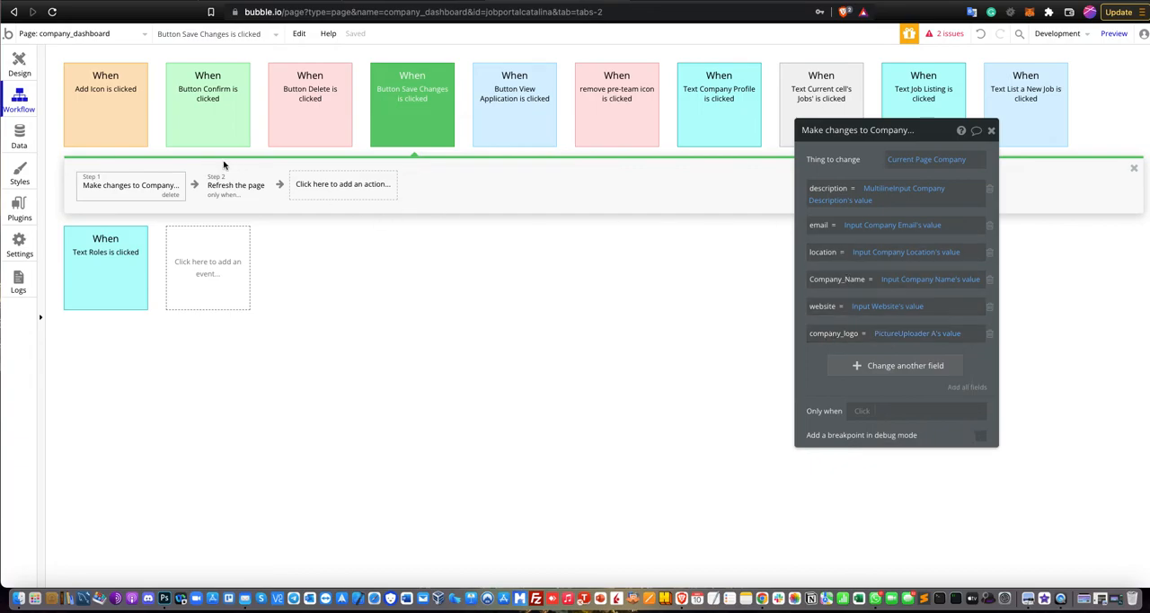
Examine the Only when condition of the Refresh the page action, then return to the page design and close its properties.
{"action": "left_click", "coordinate": [236, 185]}
{"action": "left_click_drag", "start_coordinate": [835, 179], "coordinate": [492, 255]}
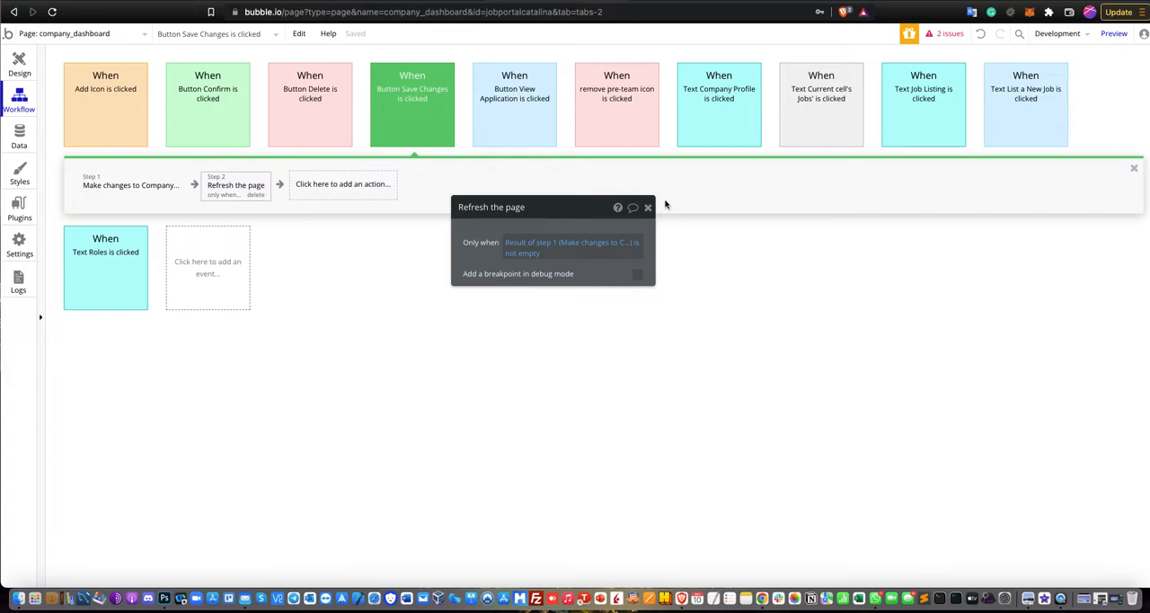
{"action": "left_click", "coordinate": [19, 63]}
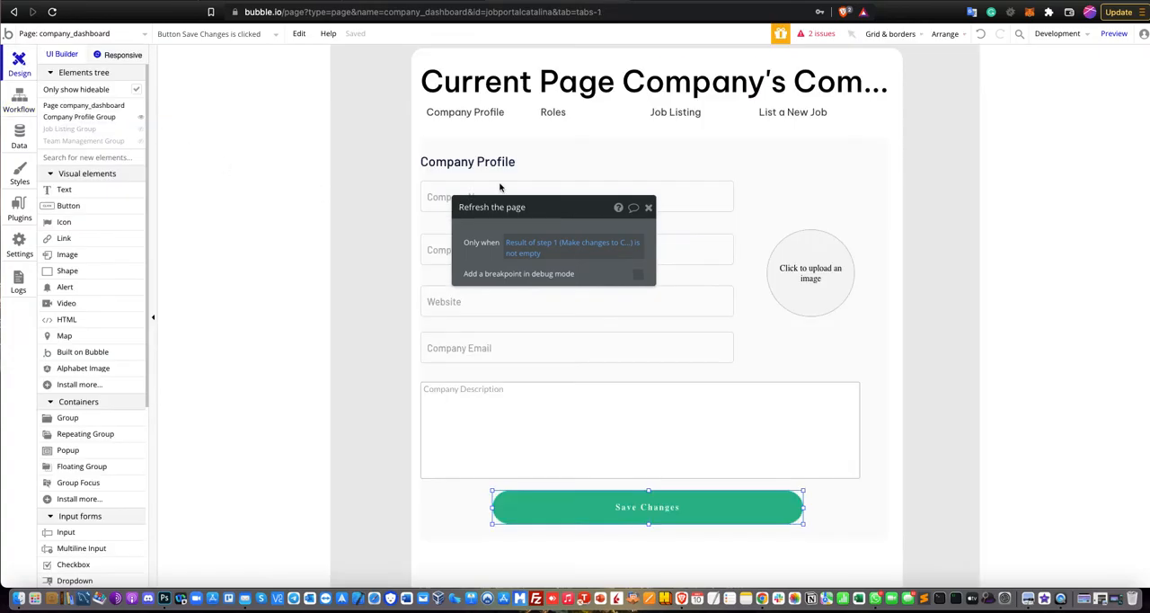
{"action": "left_click", "coordinate": [648, 209]}
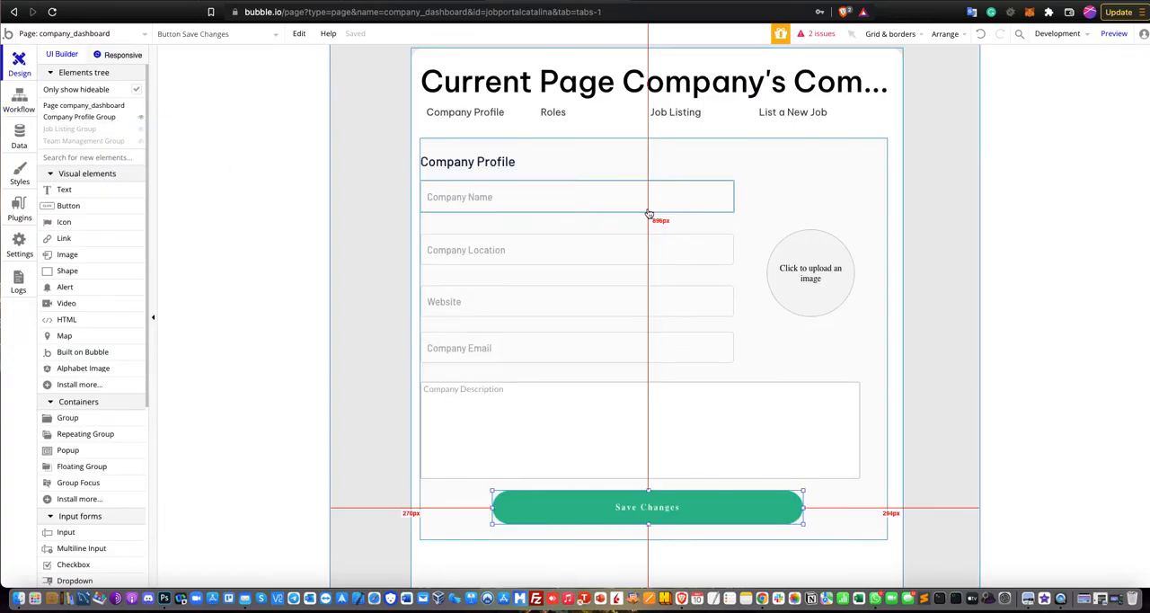
Hide the Company Profile Group, show the Job Listing Group in the page design and open its properties.
{"action": "left_click", "coordinate": [143, 118]}
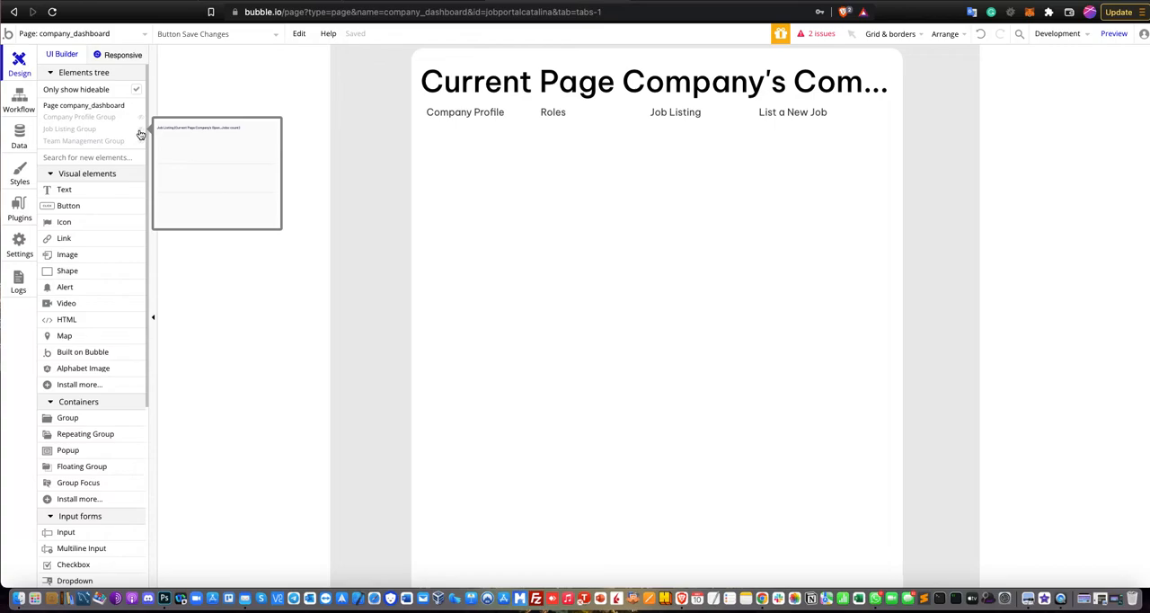
{"action": "left_click", "coordinate": [141, 134]}
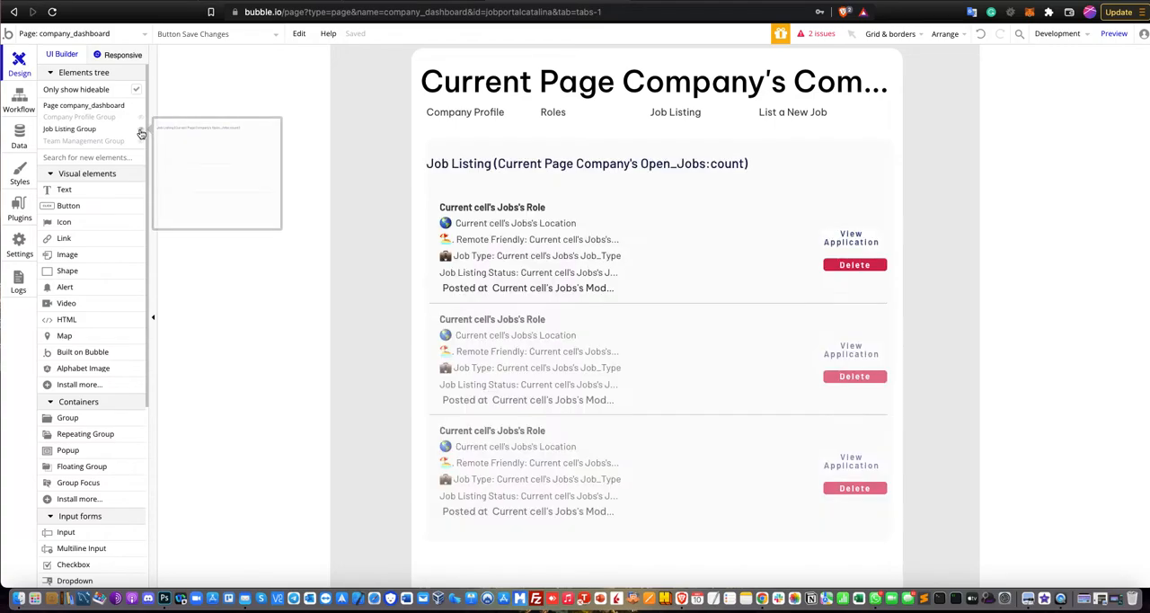
{"action": "double_click", "coordinate": [789, 162]}
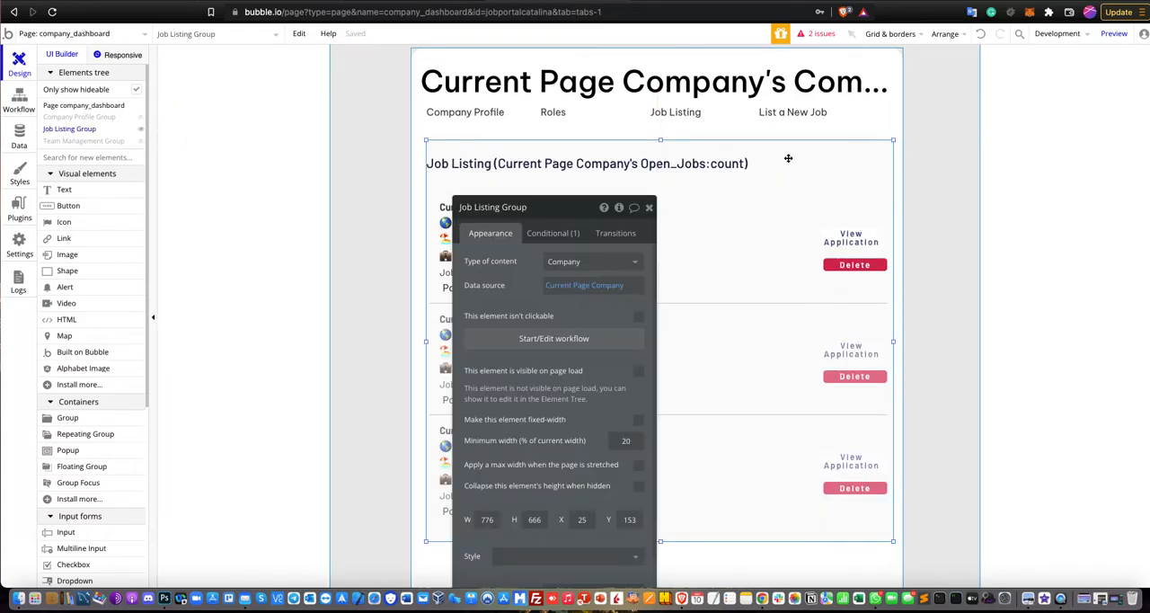
{"action": "left_click_drag", "start_coordinate": [577, 216], "coordinate": [1000, 98]}
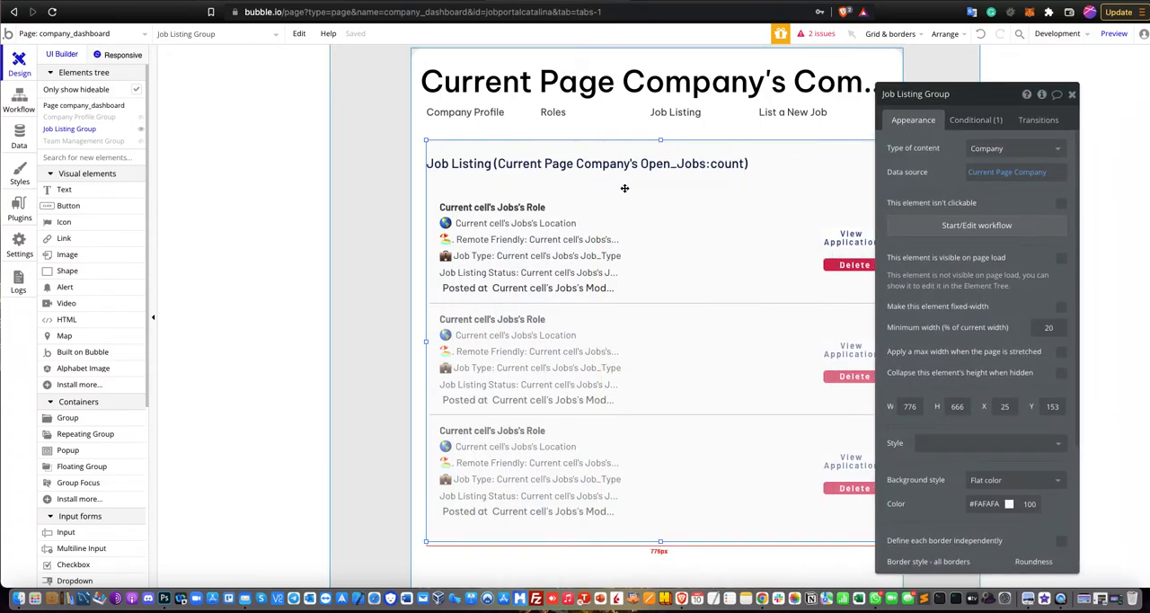
Examine the Job Listing Group's visibility condition and page-load visibility setting, then close its properties.
{"action": "left_click", "coordinate": [760, 229]}
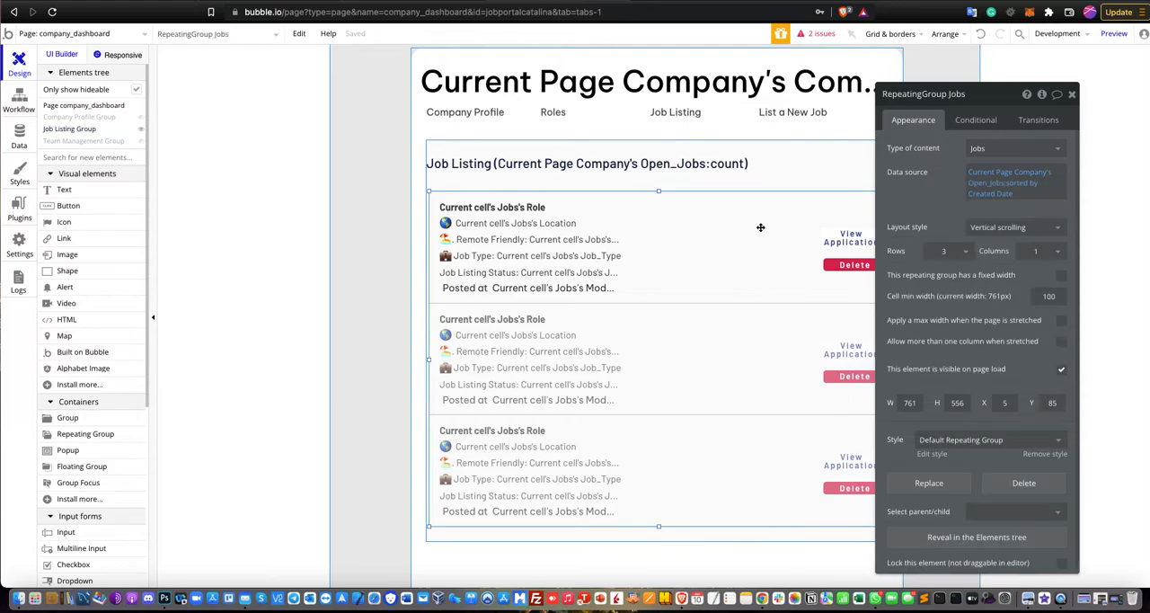
{"action": "left_click", "coordinate": [808, 182]}
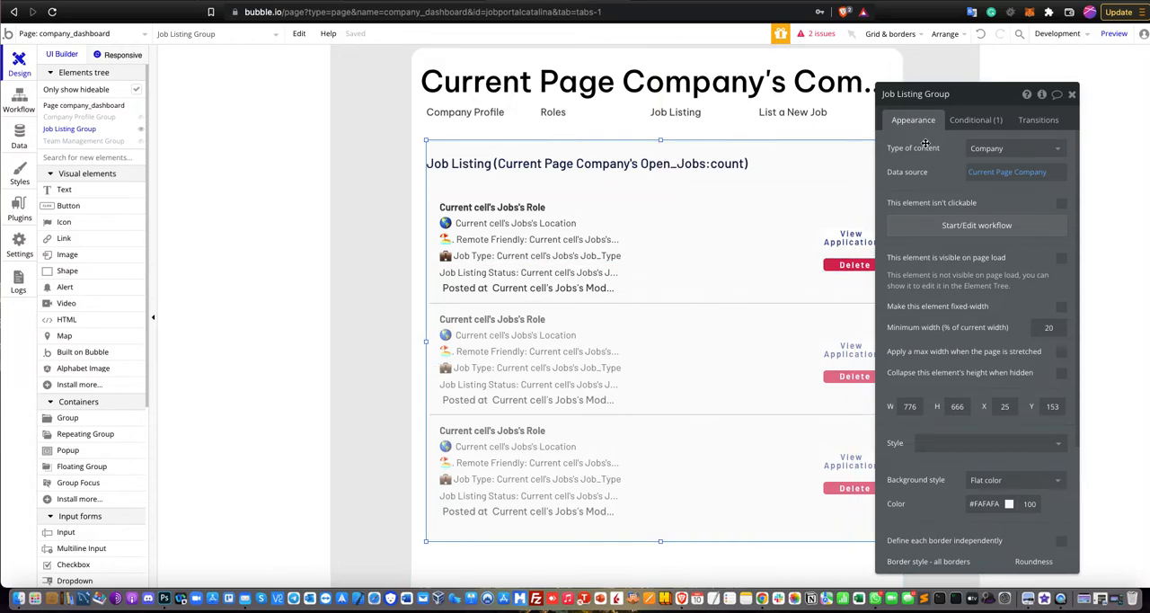
{"action": "left_click", "coordinate": [949, 124]}
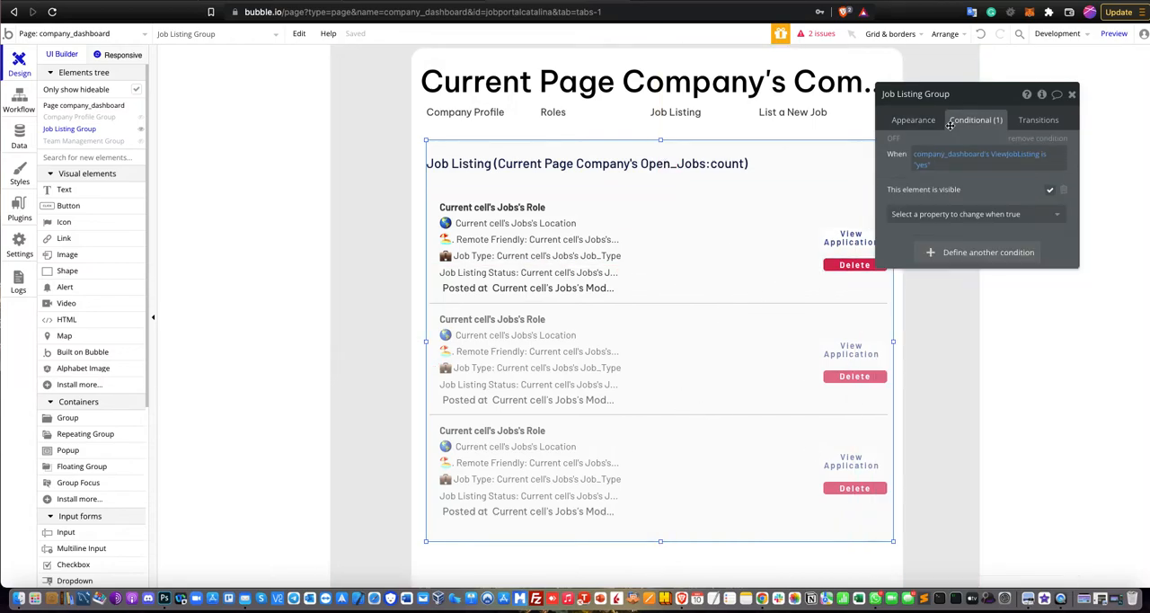
{"action": "mouse_move", "coordinate": [944, 159]}
{"action": "left_click", "coordinate": [913, 121]}
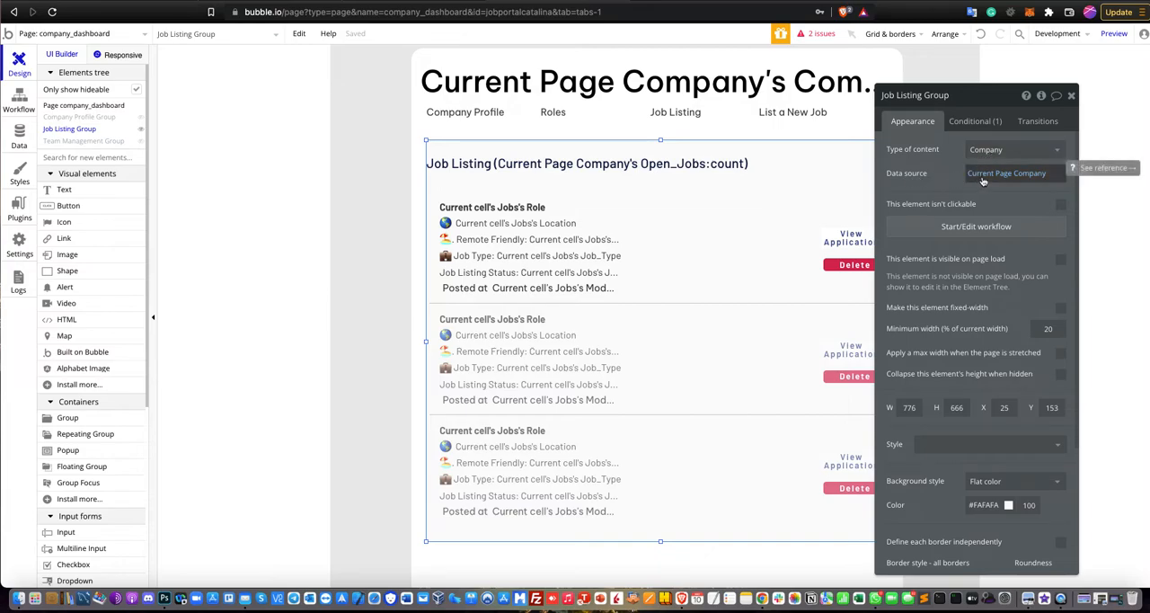
{"action": "left_click", "coordinate": [1071, 95]}
Inspect the dynamic expression in the Job Listing heading, keeping Open_Jobs as the company field it counts.
{"action": "double_click", "coordinate": [627, 163]}
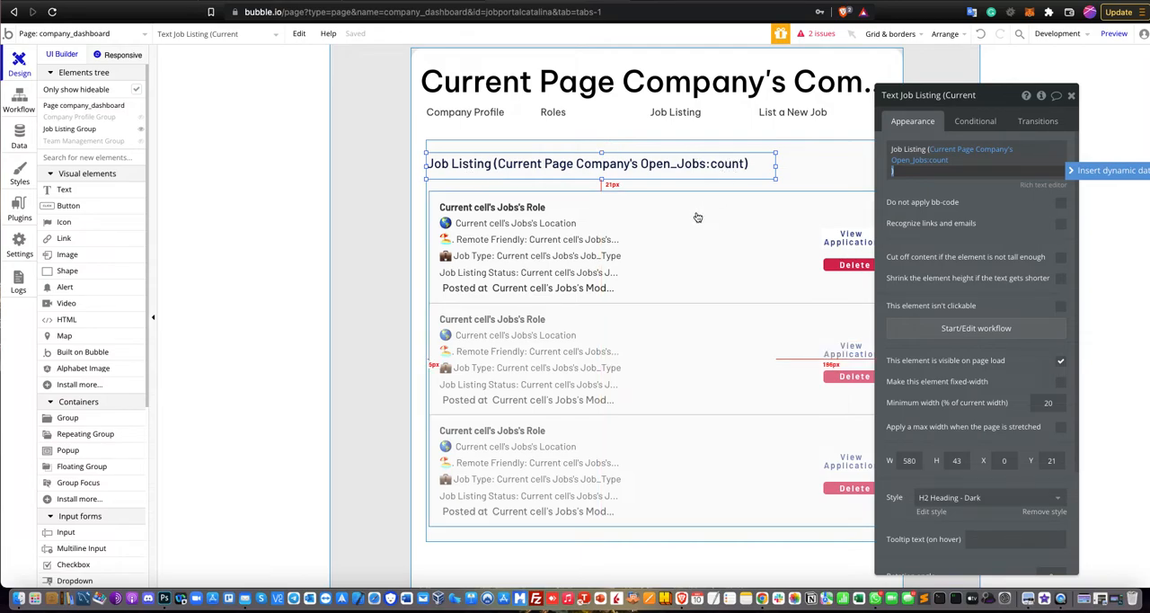
{"action": "left_click", "coordinate": [910, 164]}
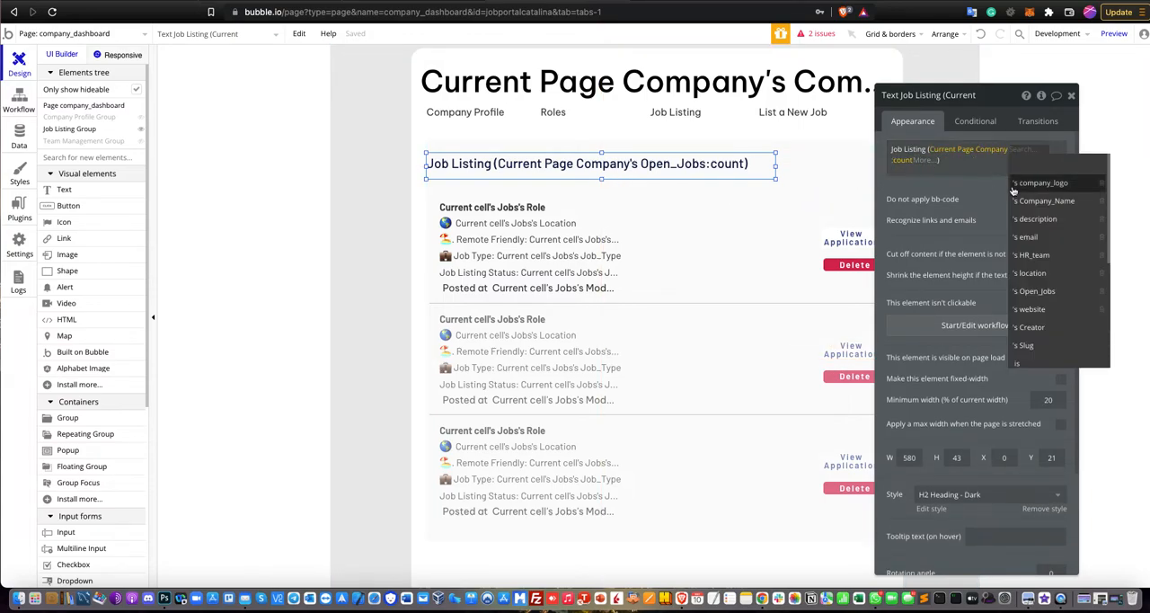
{"action": "left_click", "coordinate": [1047, 292]}
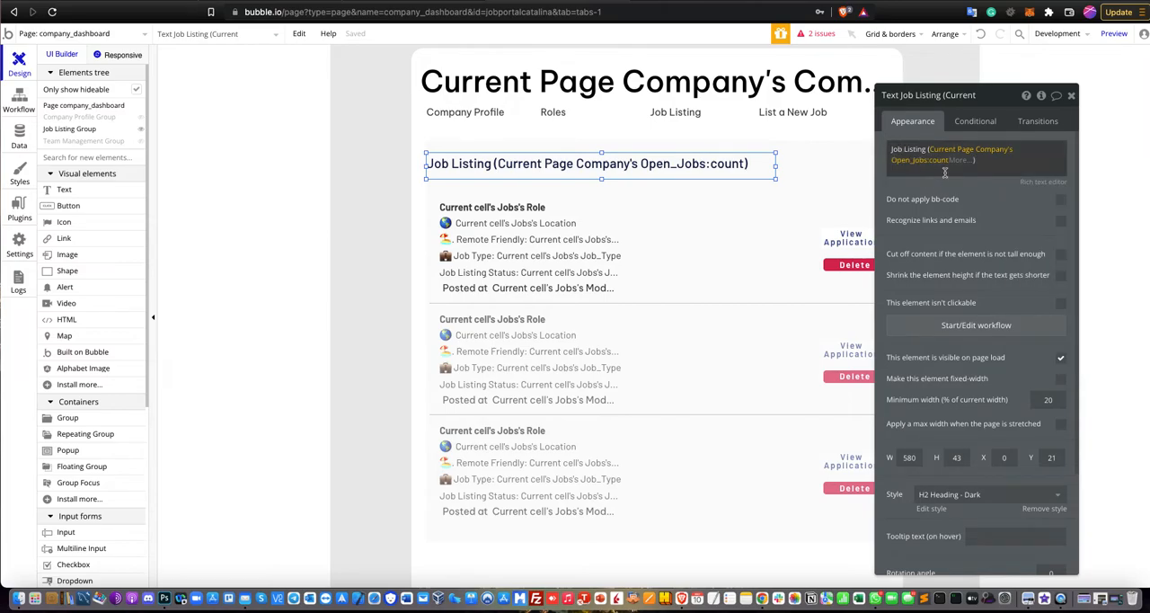
{"action": "left_click", "coordinate": [902, 160]}
{"action": "left_click", "coordinate": [824, 176]}
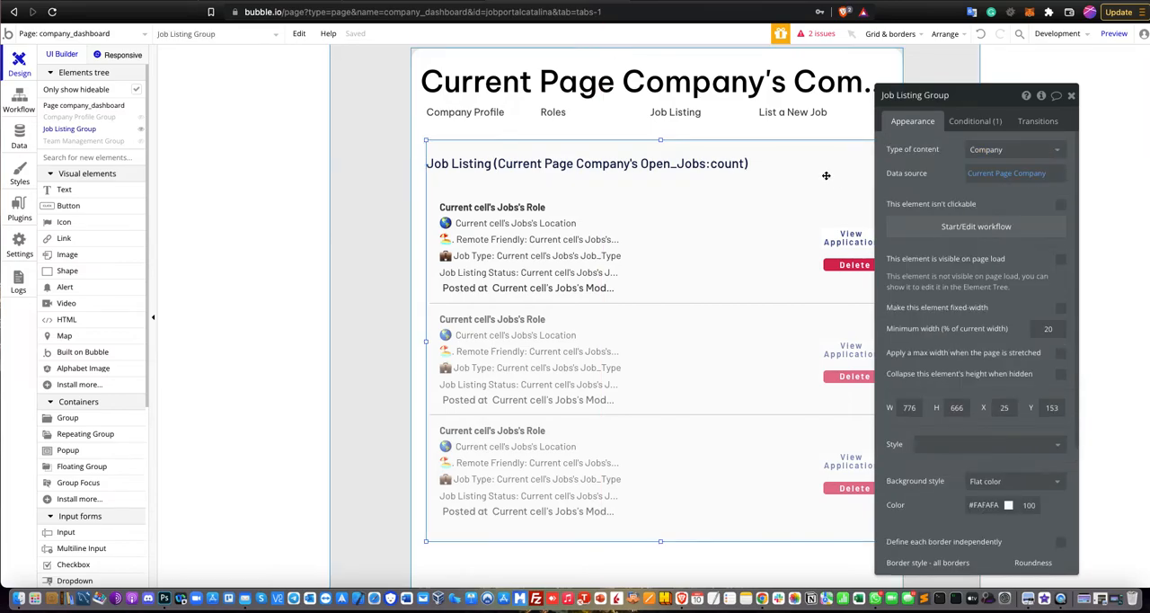
Examine the content type, data source and sorting of the Jobs repeating group, then close its properties.
{"action": "left_click", "coordinate": [760, 240]}
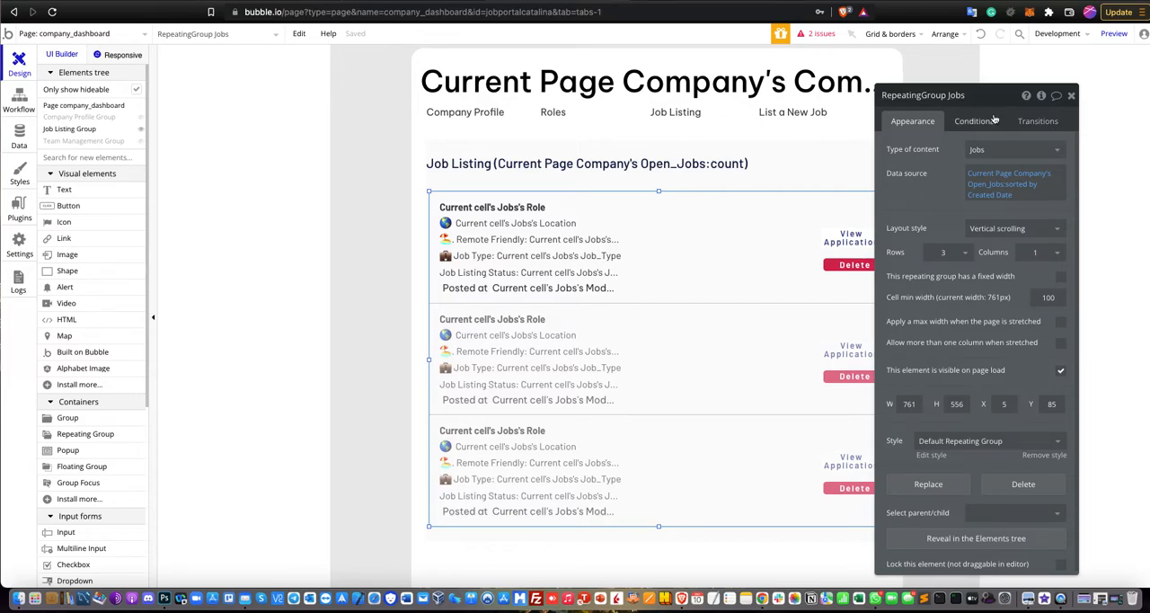
{"action": "mouse_move", "coordinate": [899, 154]}
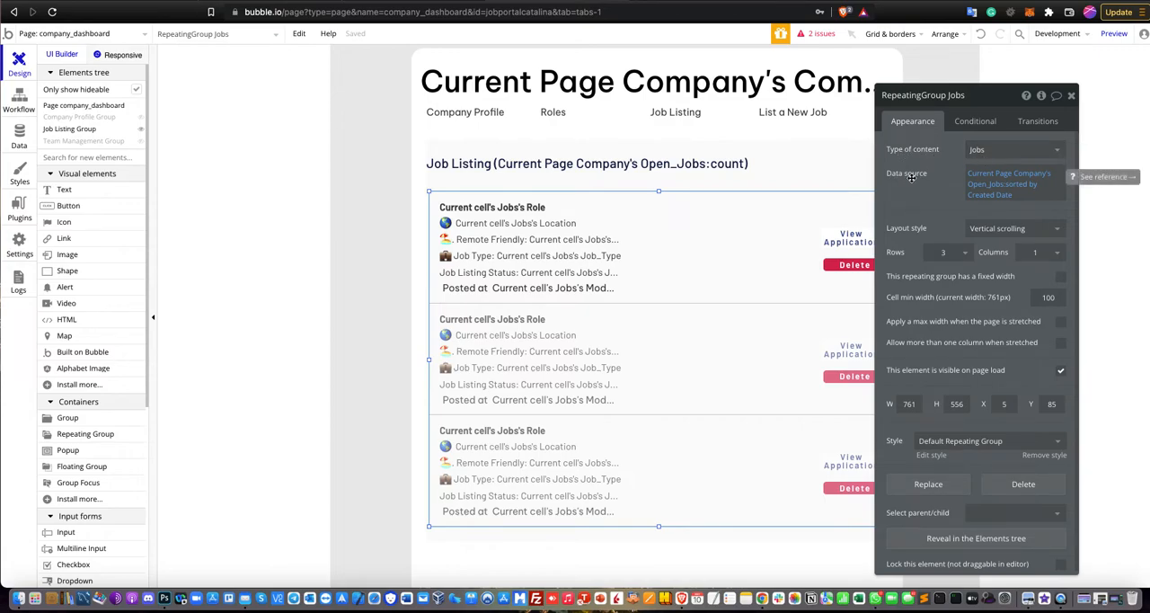
{"action": "left_click", "coordinate": [1013, 184]}
{"action": "left_click", "coordinate": [800, 148]}
{"action": "left_click", "coordinate": [781, 135]}
{"action": "left_click", "coordinate": [759, 218]}
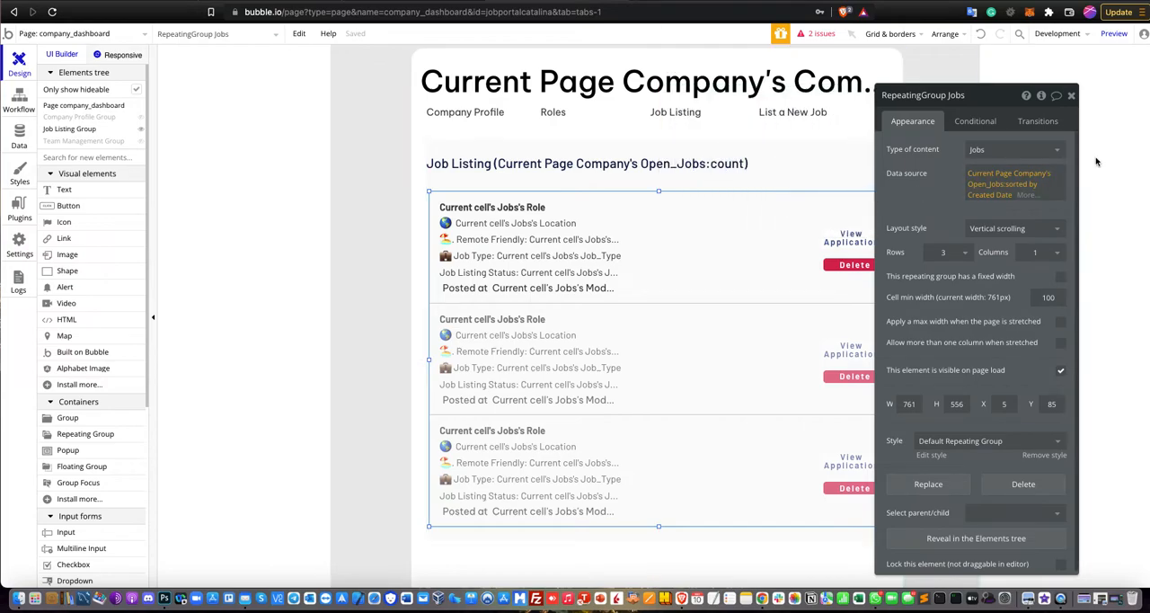
{"action": "left_click", "coordinate": [1071, 96]}
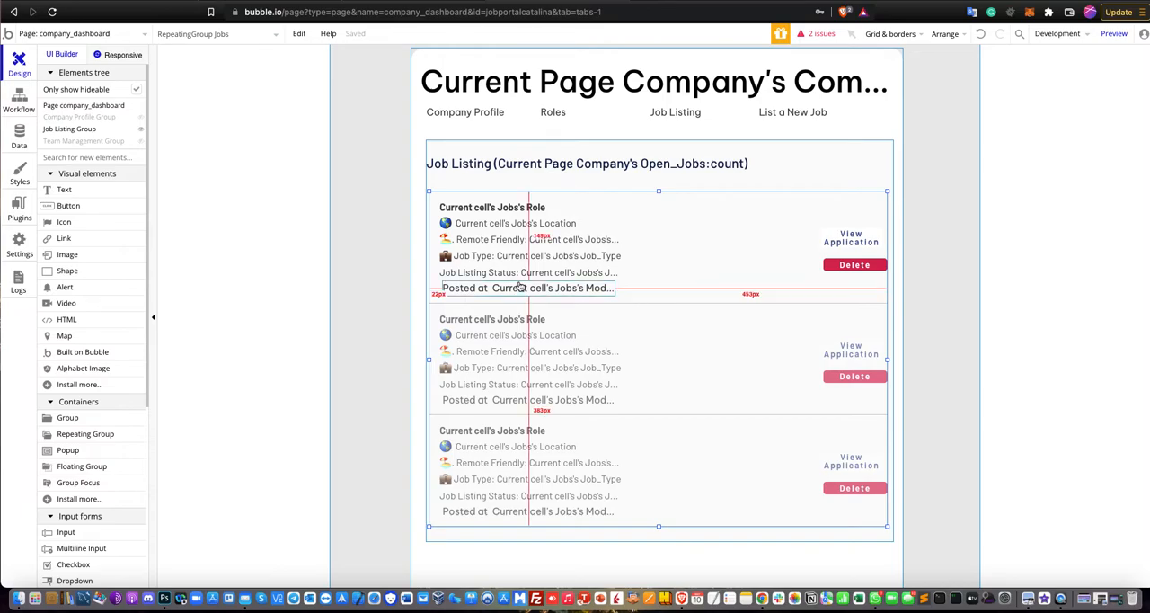
Inspect the dynamic text of the role, location, remote friendly, job type and listing status elements in the first job cell.
{"action": "left_click_drag", "start_coordinate": [116, 194], "coordinate": [478, 277]}
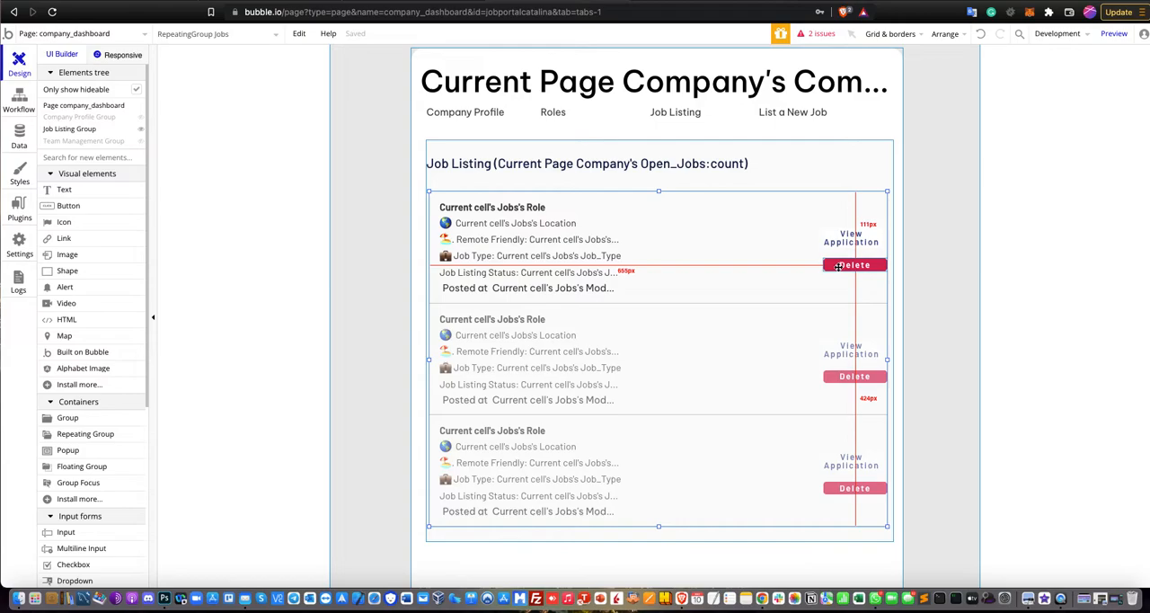
{"action": "double_click", "coordinate": [485, 215]}
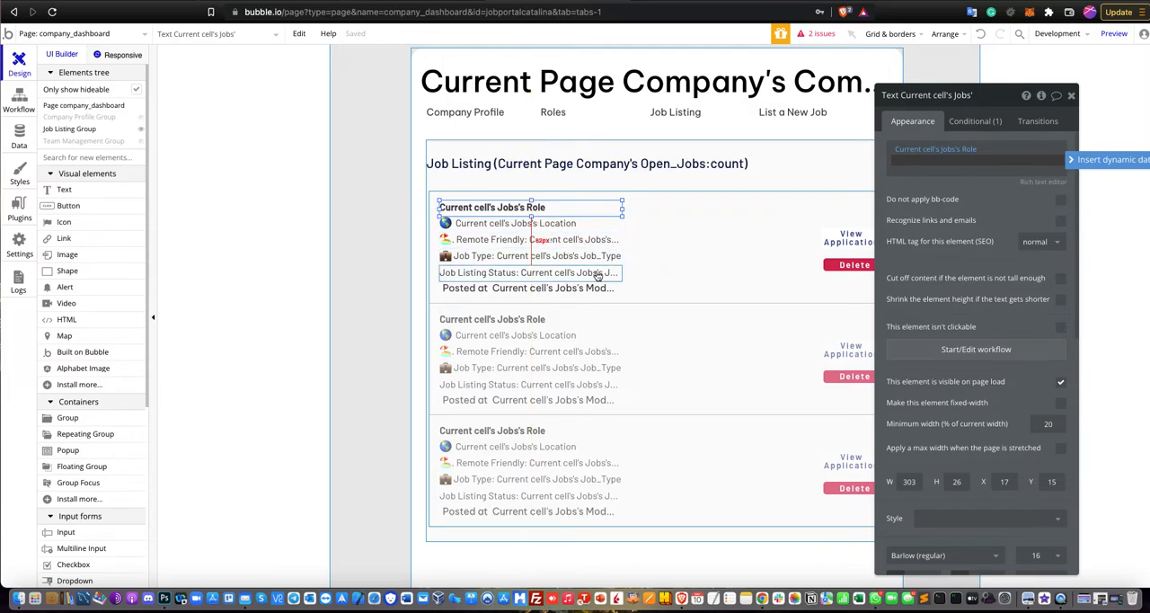
{"action": "left_click", "coordinate": [505, 226]}
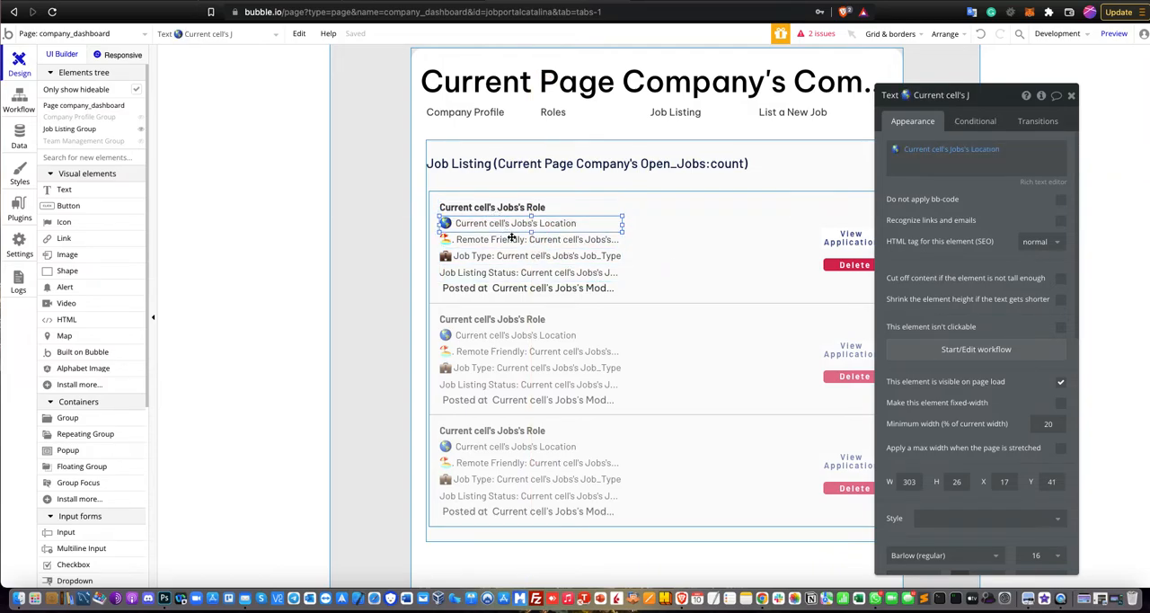
{"action": "left_click", "coordinate": [539, 243]}
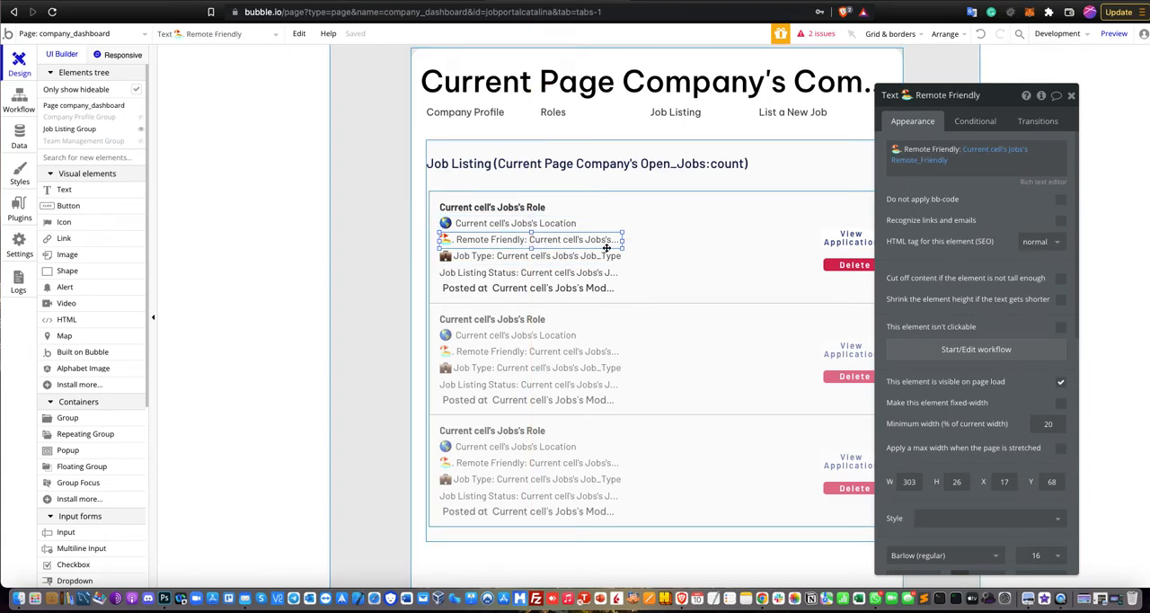
{"action": "left_click", "coordinate": [588, 256]}
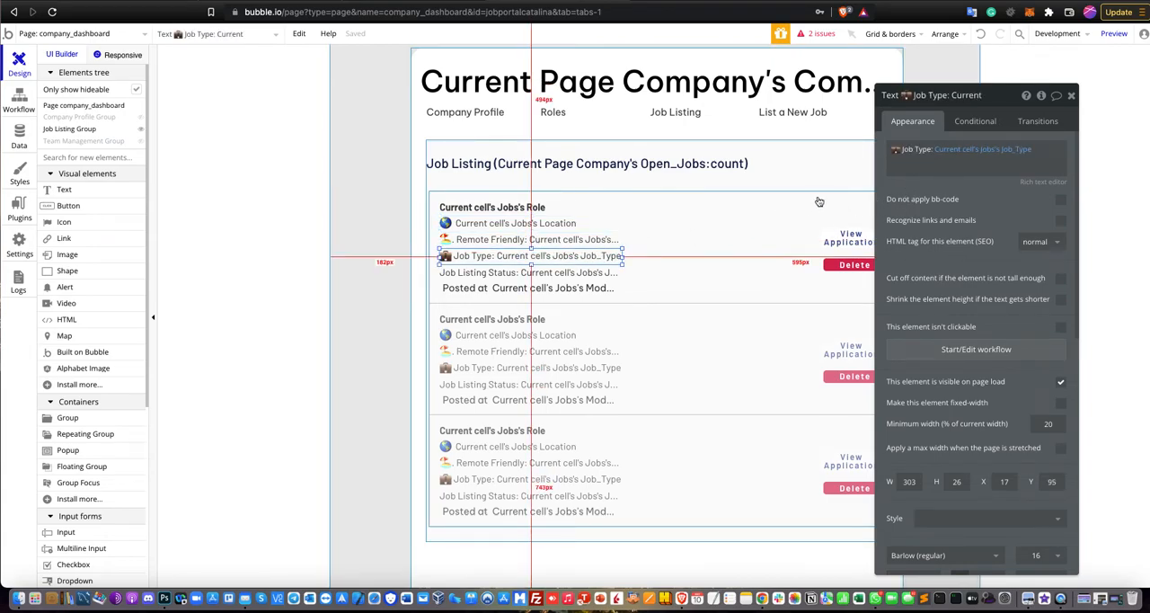
{"action": "left_click", "coordinate": [576, 274]}
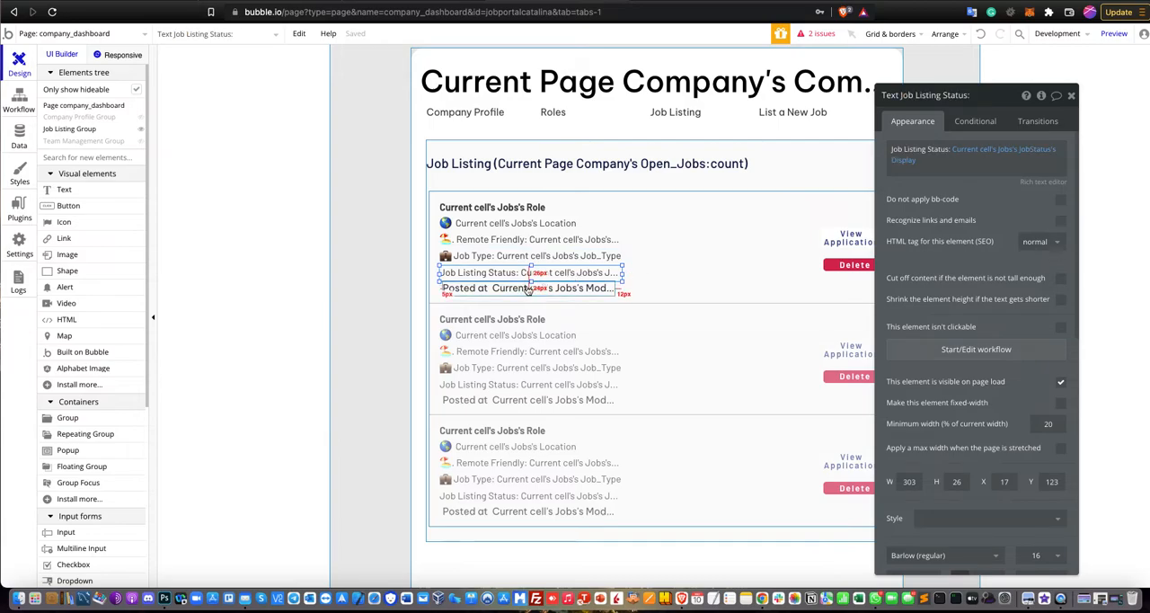
Change the date source of the job cell's Posted at text to the current cell's Jobs's Creation Date.
{"action": "left_click", "coordinate": [596, 288]}
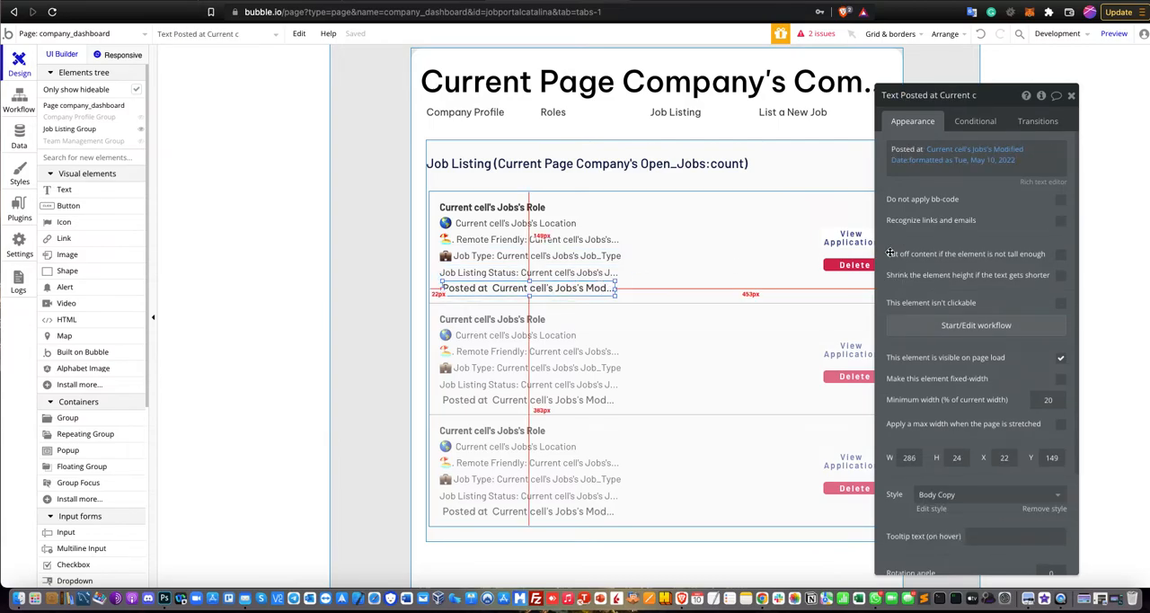
{"action": "left_click", "coordinate": [994, 150]}
{"action": "scroll", "coordinate": [1011, 261], "scroll_direction": "down", "scroll_amount": 5}
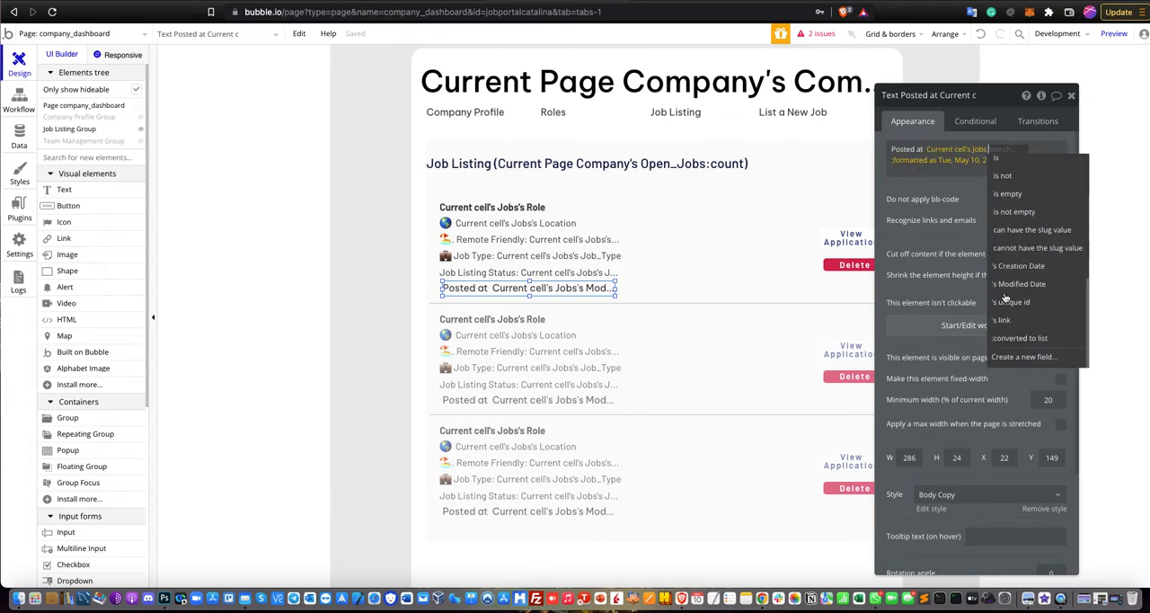
{"action": "left_click", "coordinate": [1015, 267]}
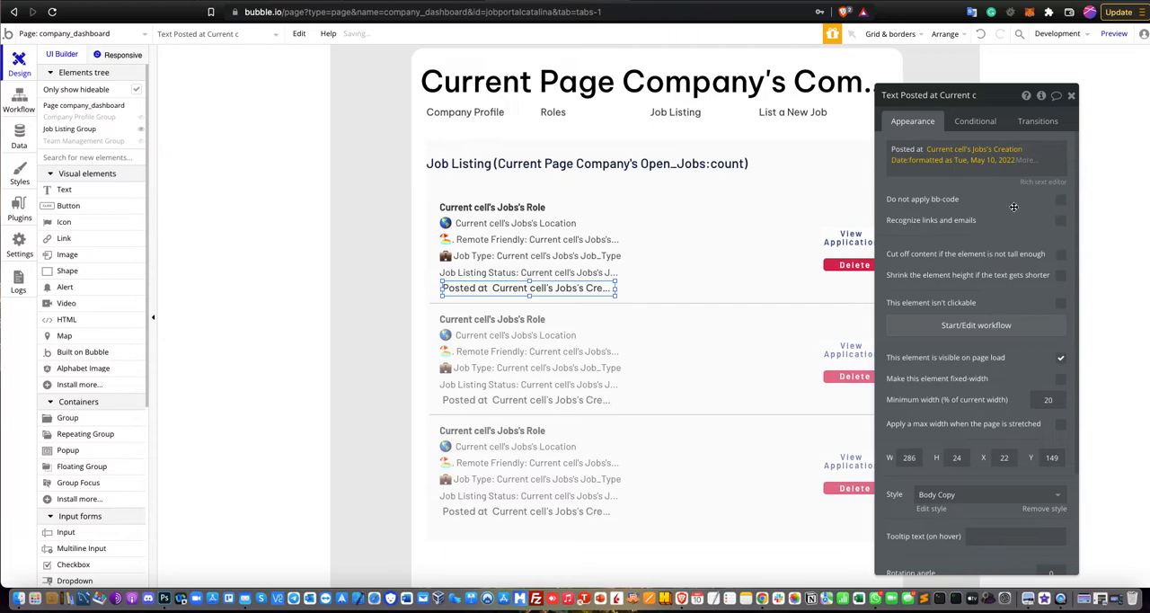
Inspect the page destination and data sent by the View Application button's workflow, then return to the page design.
{"action": "left_click", "coordinate": [1070, 95]}
{"action": "left_click", "coordinate": [776, 322]}
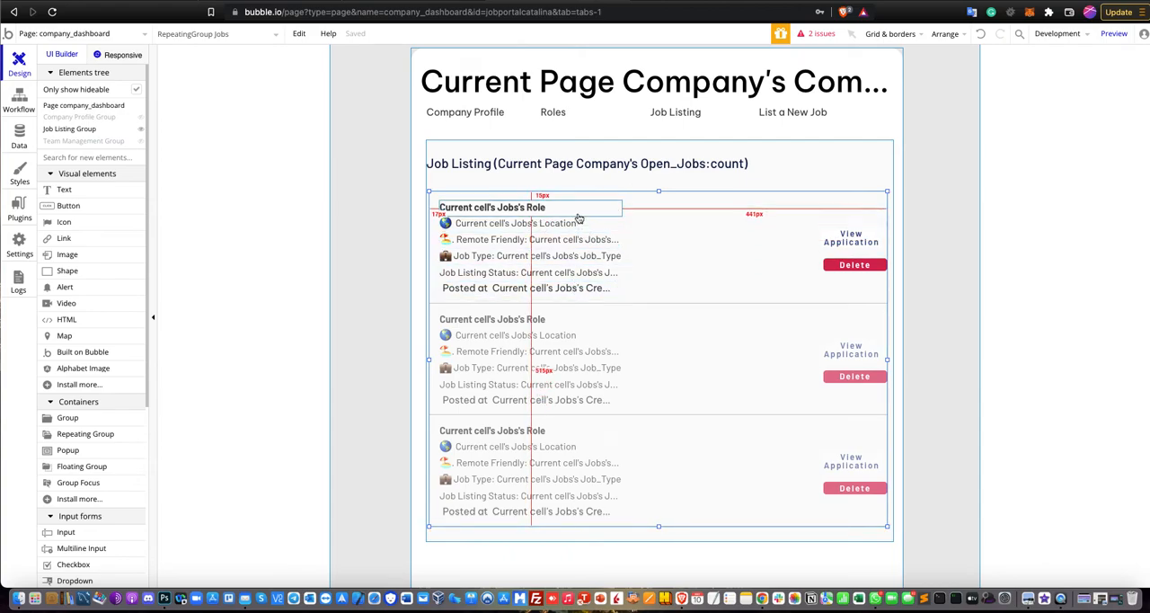
{"action": "double_click", "coordinate": [853, 243]}
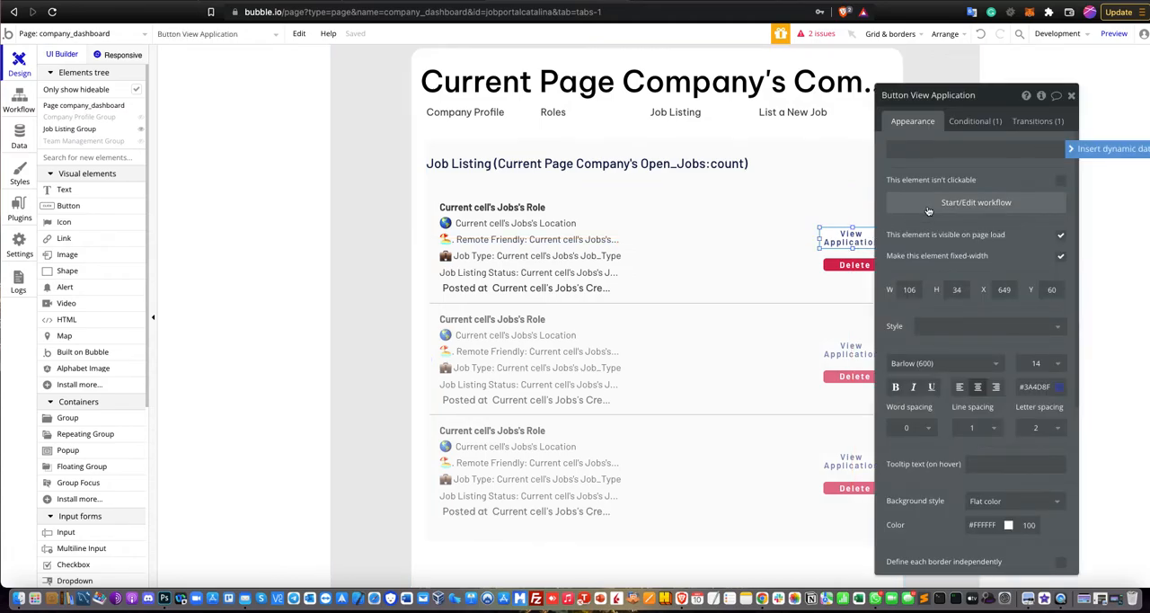
{"action": "left_click", "coordinate": [929, 203]}
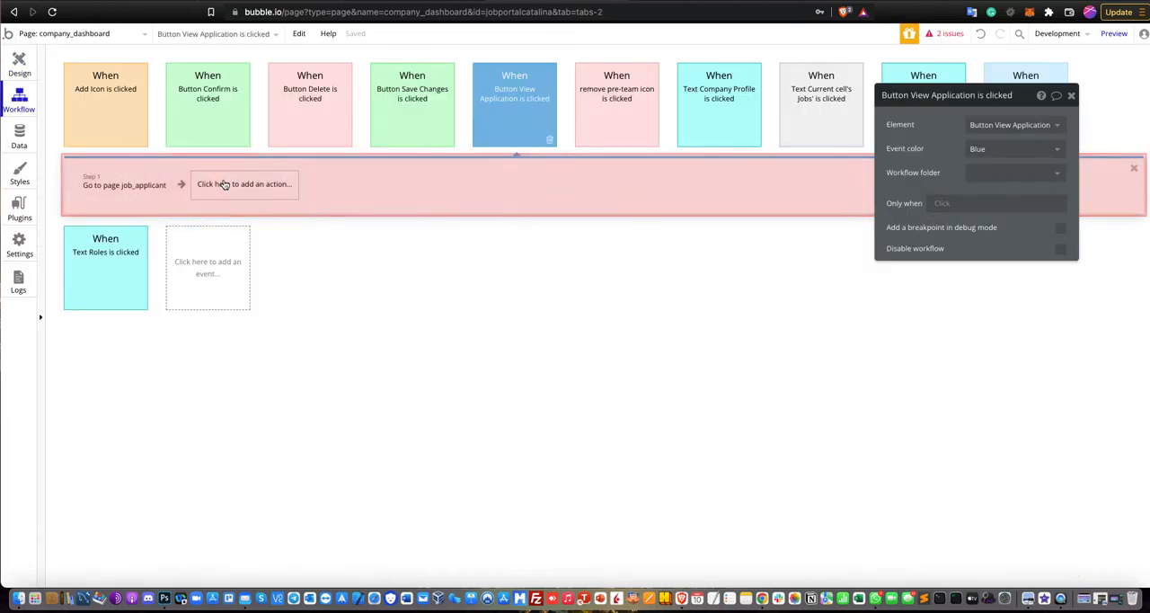
{"action": "left_click", "coordinate": [129, 187]}
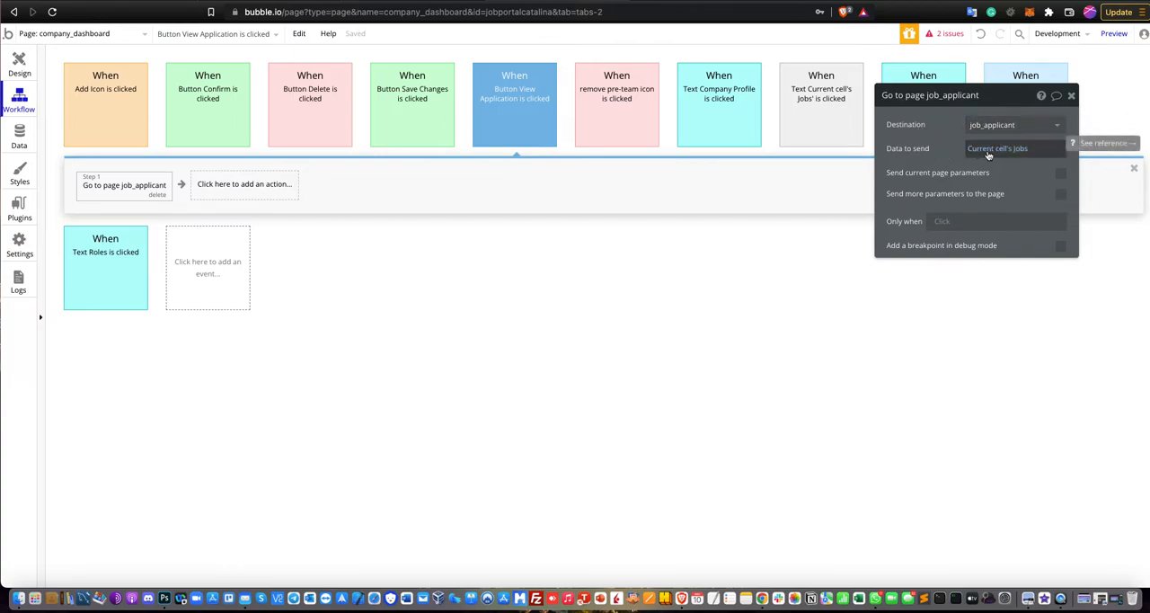
{"action": "left_click", "coordinate": [30, 79]}
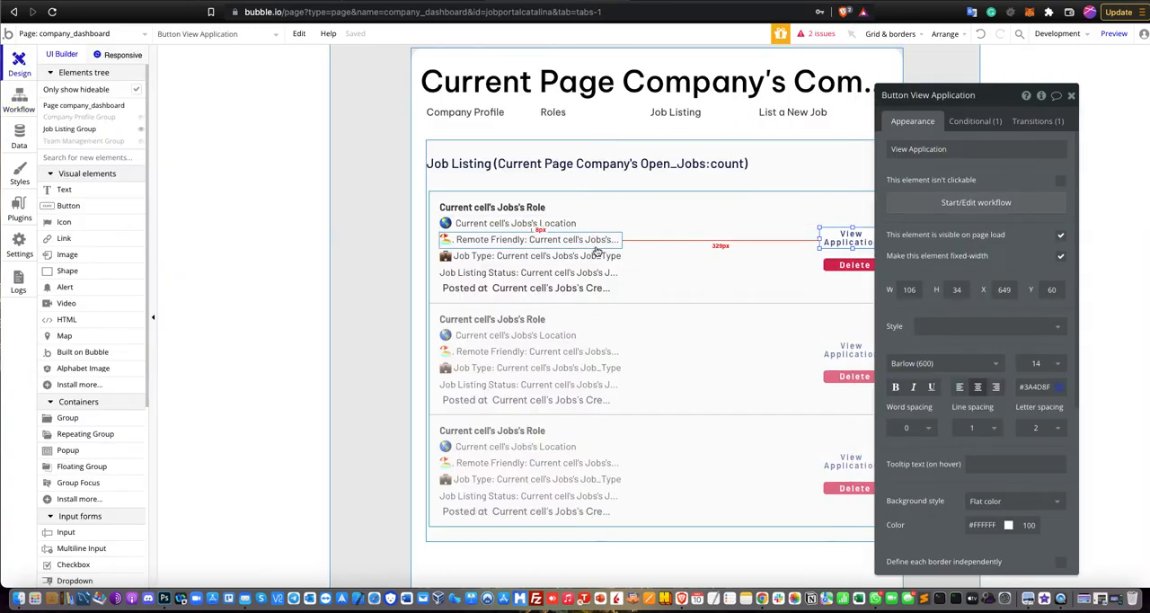
Inspect what the Delete button's workflow deletes in the job cell, then return to the design and close the button's properties.
{"action": "left_click", "coordinate": [836, 264]}
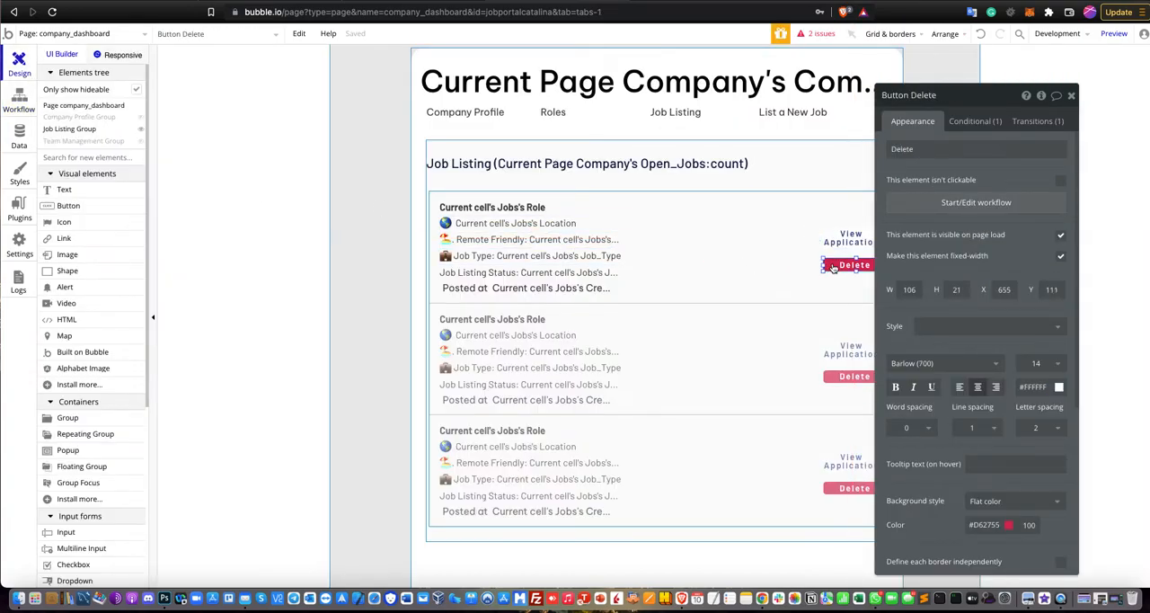
{"action": "left_click", "coordinate": [909, 205]}
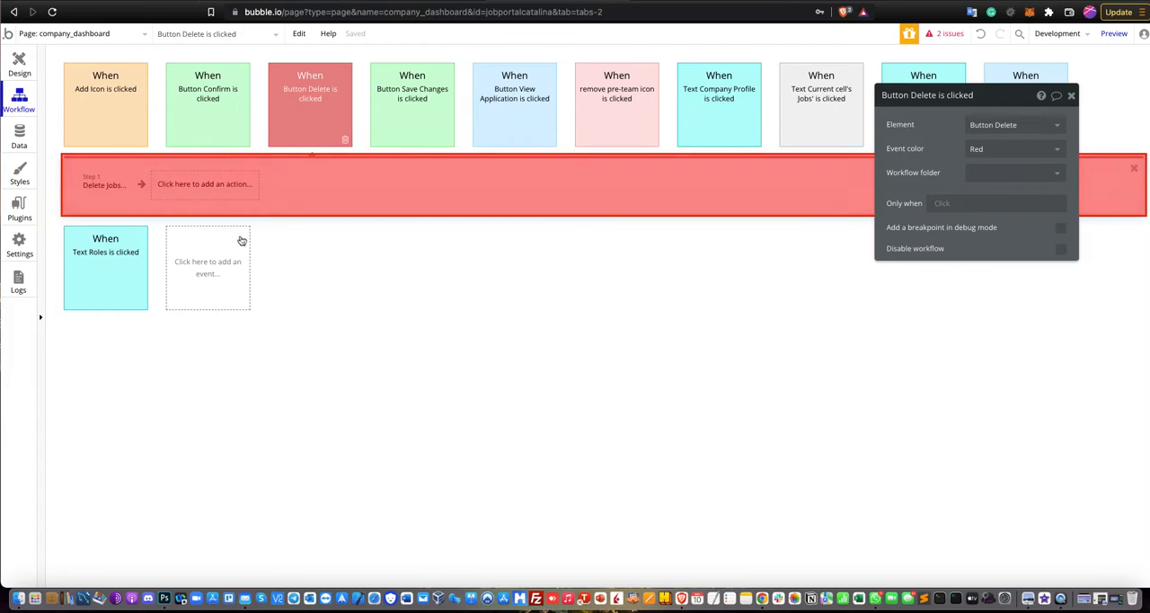
{"action": "left_click", "coordinate": [82, 195]}
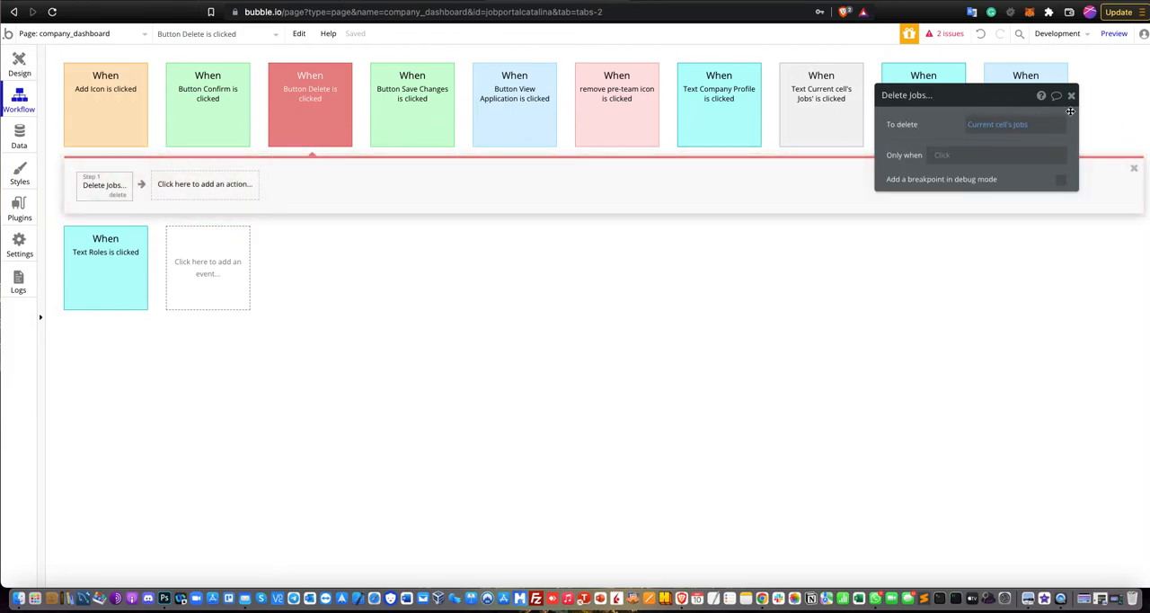
{"action": "left_click", "coordinate": [7, 70]}
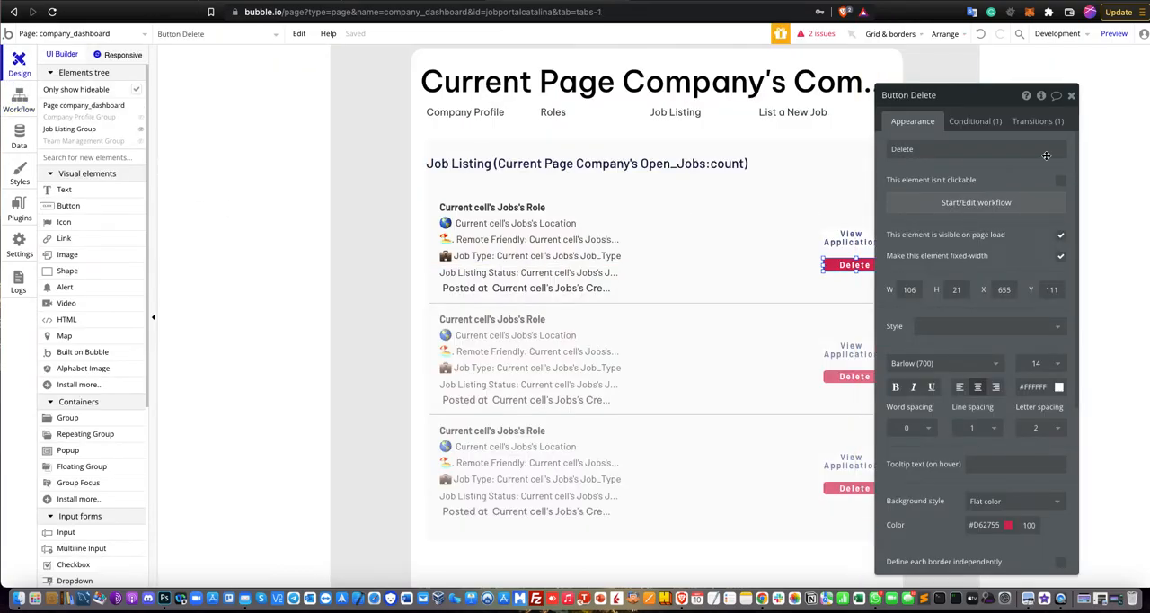
{"action": "left_click", "coordinate": [1071, 94]}
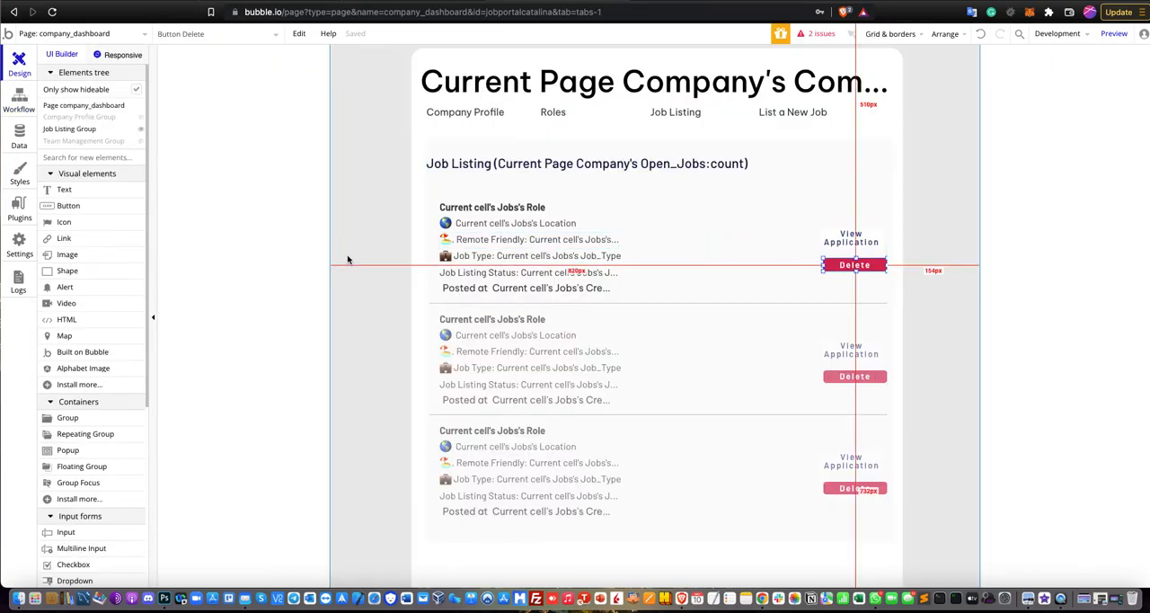
Hide the Job Listing Group, show the Team Management Group on the canvas and look over its contents.
{"action": "left_click", "coordinate": [141, 132]}
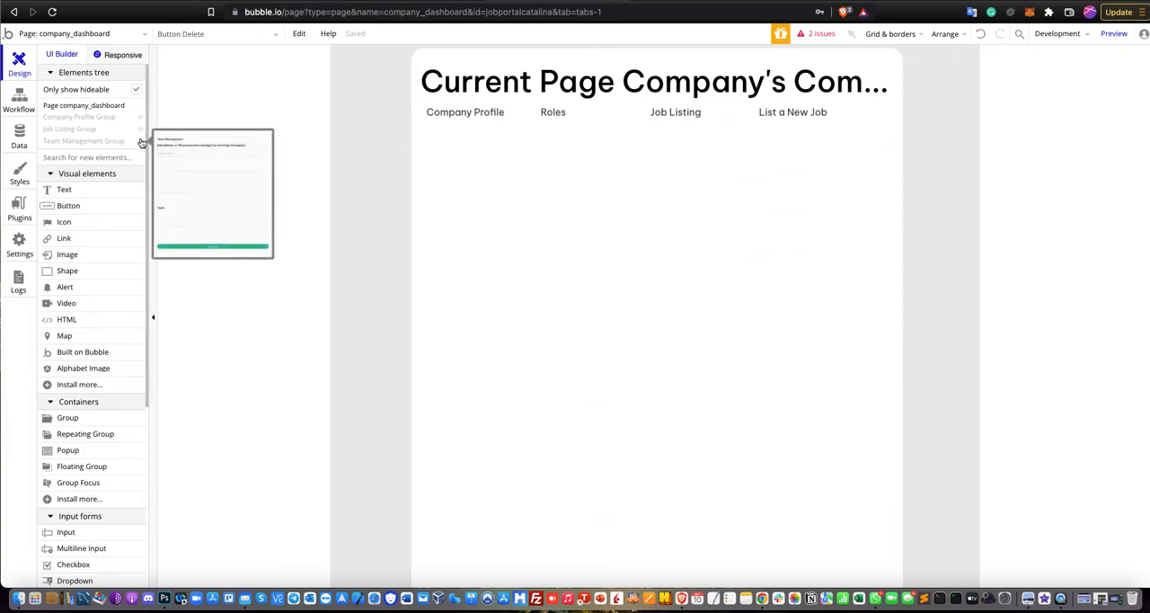
{"action": "left_click", "coordinate": [141, 141]}
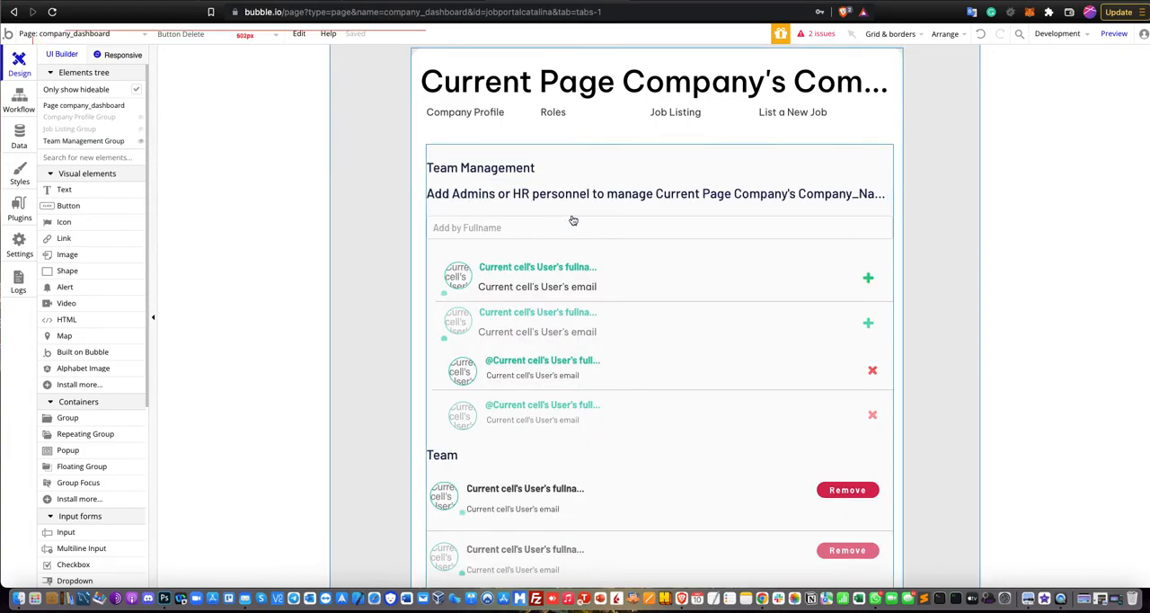
{"action": "scroll", "coordinate": [660, 216], "scroll_direction": "down", "scroll_amount": 5}
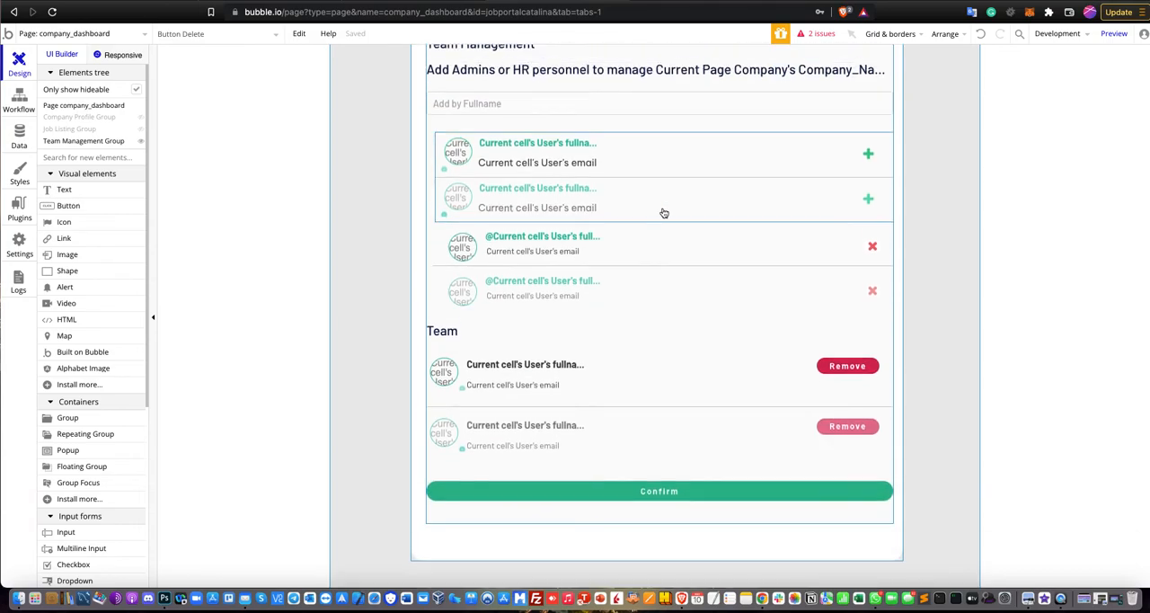
{"action": "scroll", "coordinate": [664, 213], "scroll_direction": "up", "scroll_amount": 4}
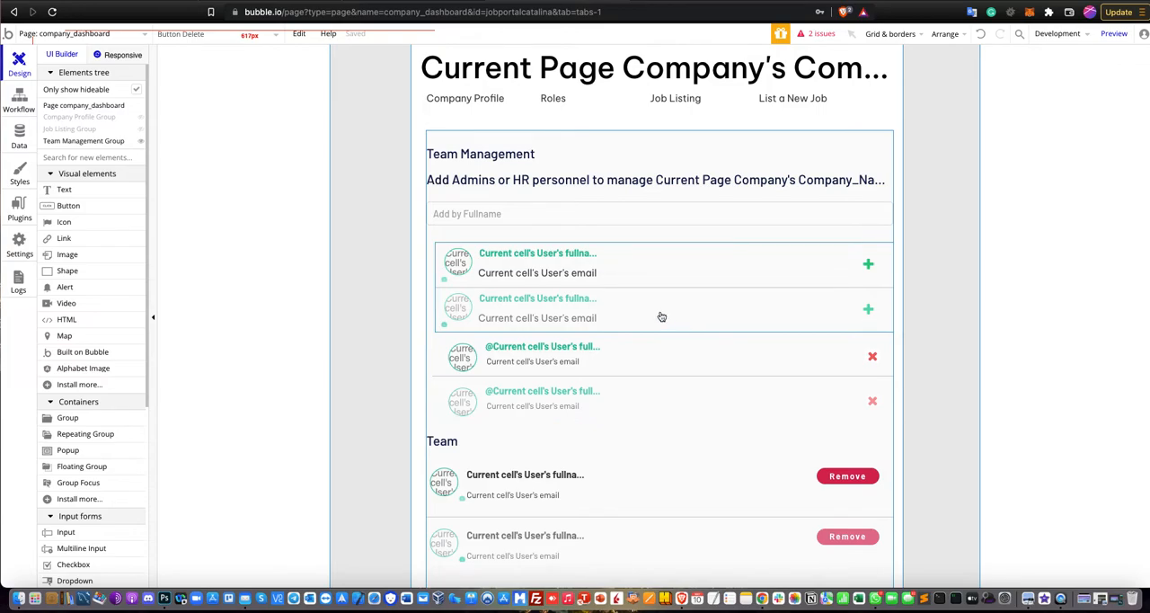
Examine the properties of the Add by Fullname input in the Team Management Group, then close them.
{"action": "left_click_drag", "start_coordinate": [72, 206], "coordinate": [505, 217]}
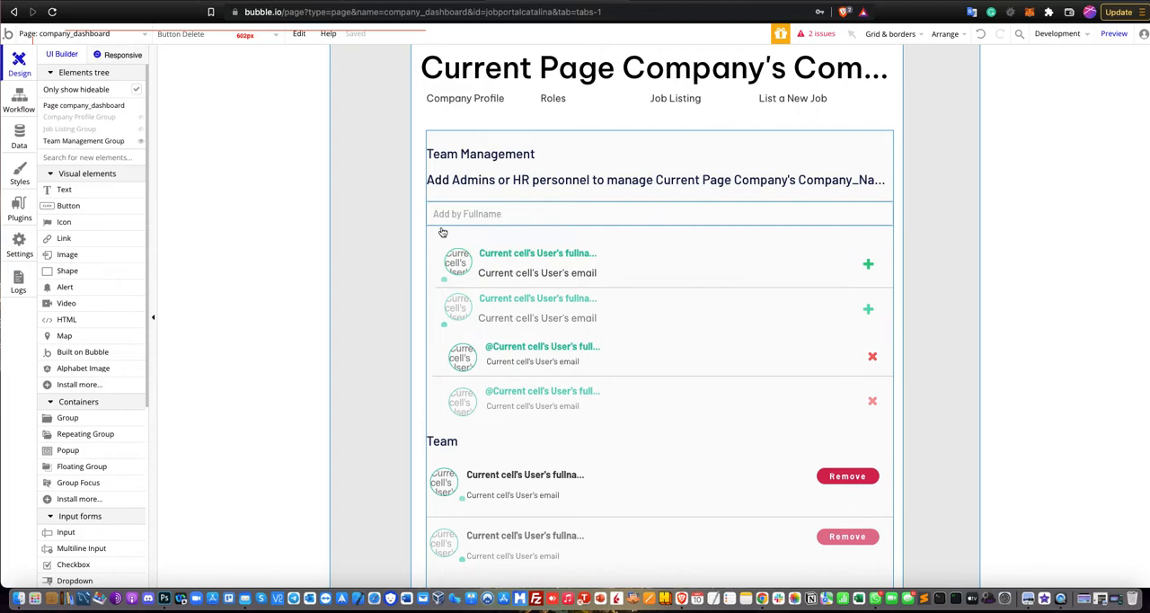
{"action": "double_click", "coordinate": [515, 220]}
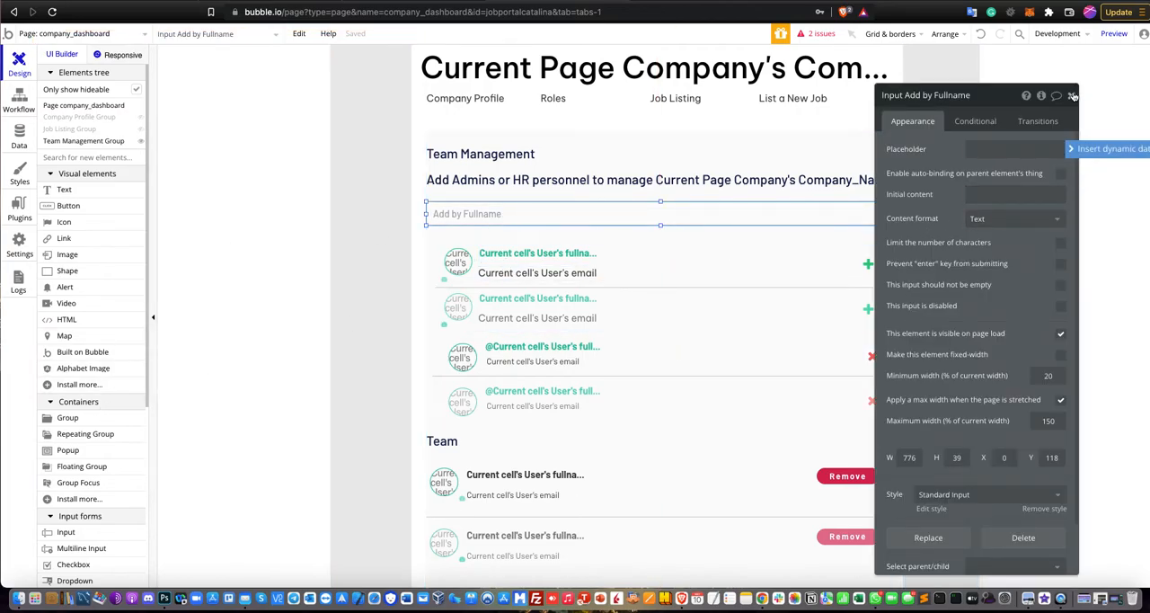
{"action": "left_click", "coordinate": [1071, 95]}
Examine the content type and user search constraint of the Add Team Holder repeating group, then close its properties.
{"action": "scroll", "coordinate": [647, 269], "scroll_direction": "down", "scroll_amount": 3}
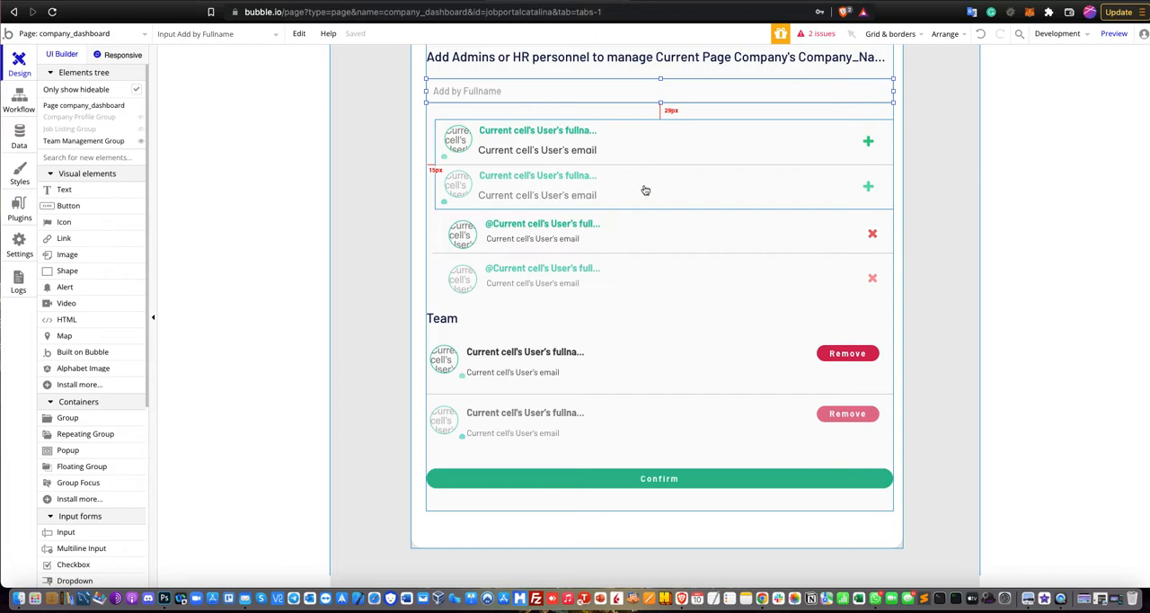
{"action": "left_click", "coordinate": [687, 165]}
{"action": "double_click", "coordinate": [687, 164]}
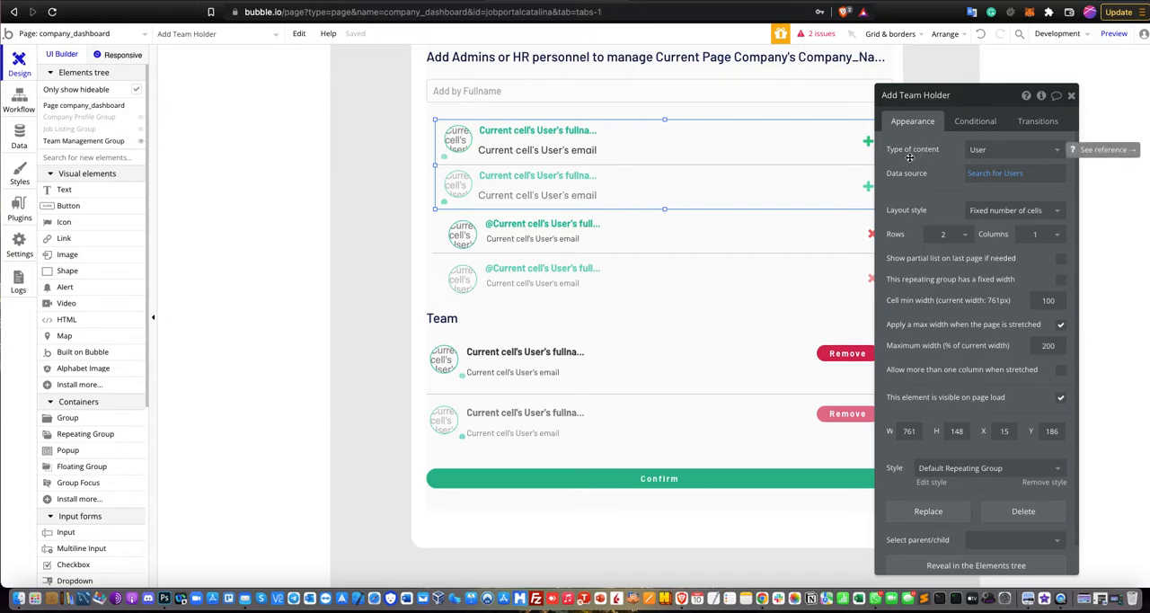
{"action": "left_click", "coordinate": [989, 174]}
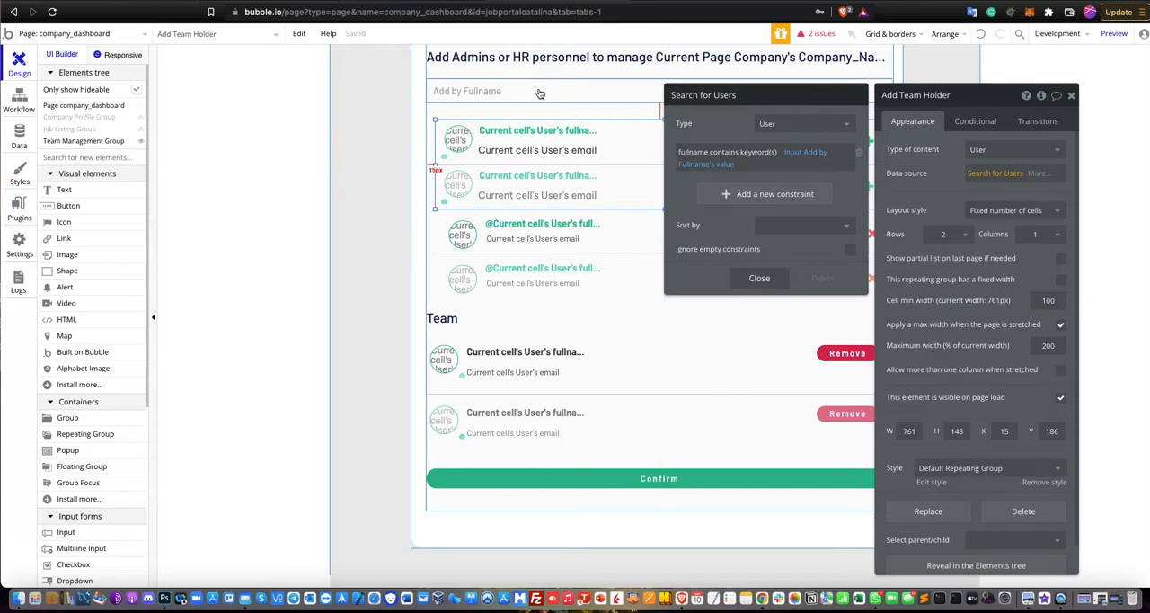
{"action": "left_click", "coordinate": [757, 278]}
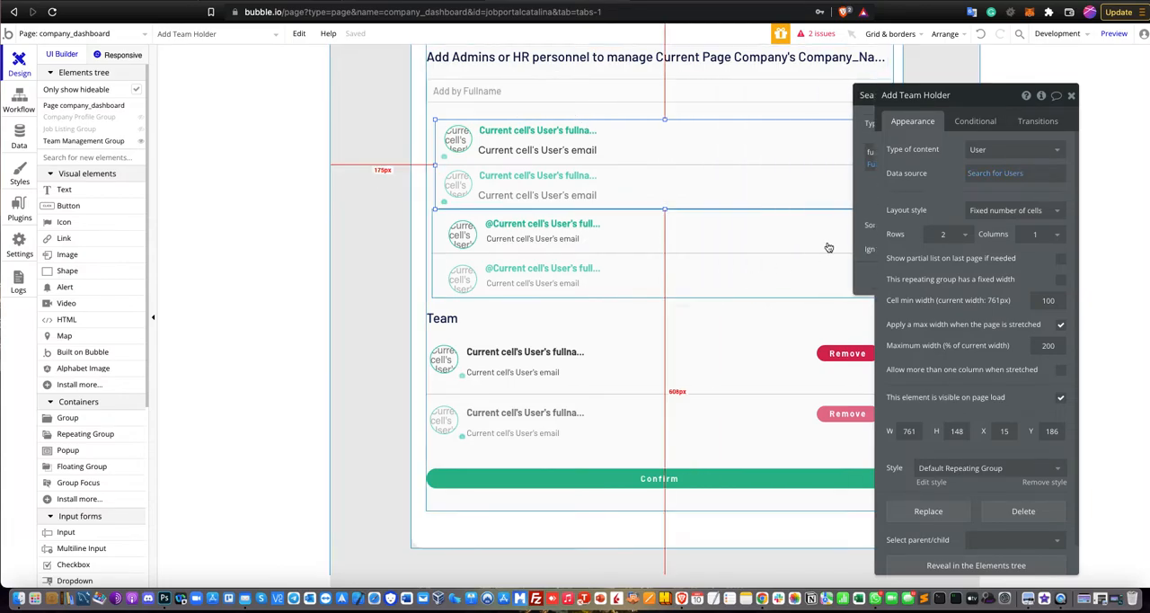
{"action": "left_click", "coordinate": [1071, 95]}
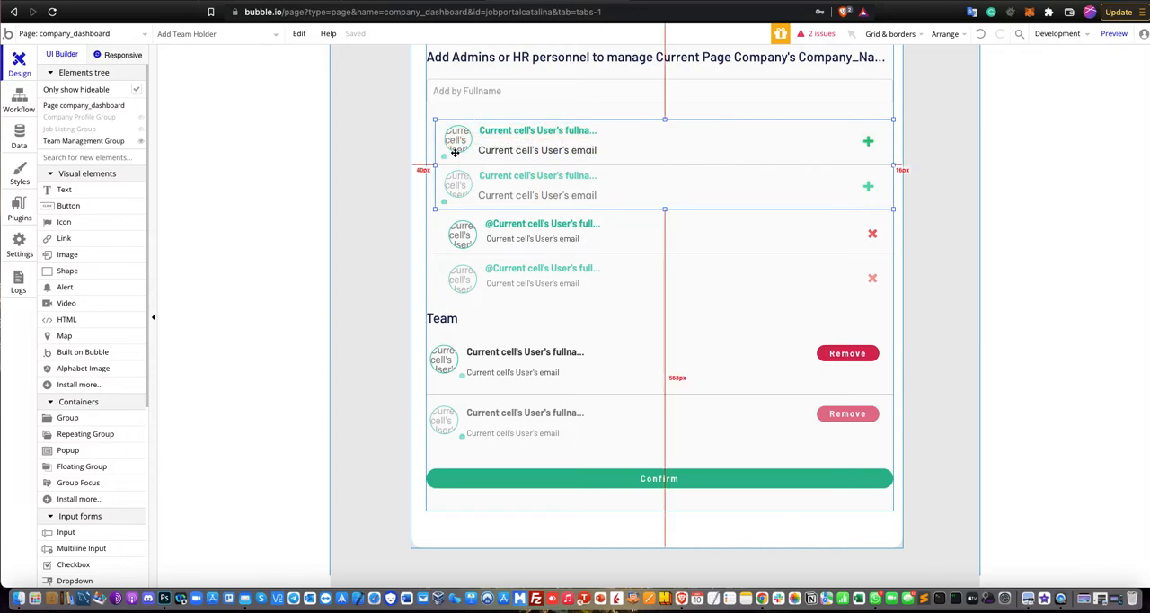
Inspect the dynamic image source of the profile picture in the first Add Team Holder cell, then close its properties.
{"action": "left_click", "coordinate": [496, 137]}
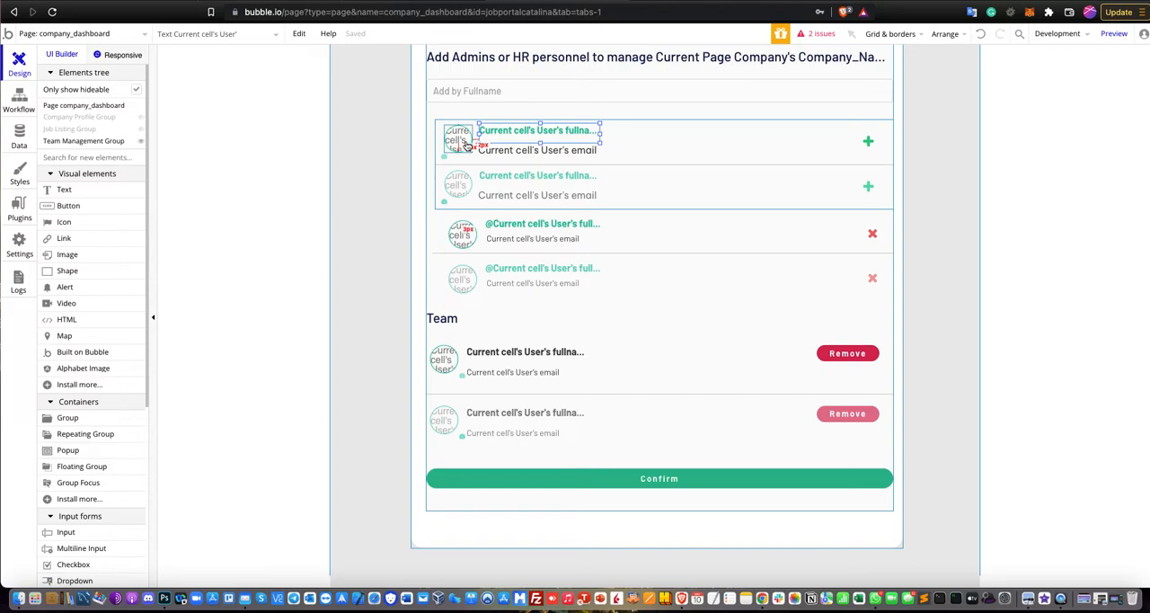
{"action": "left_click", "coordinate": [466, 142]}
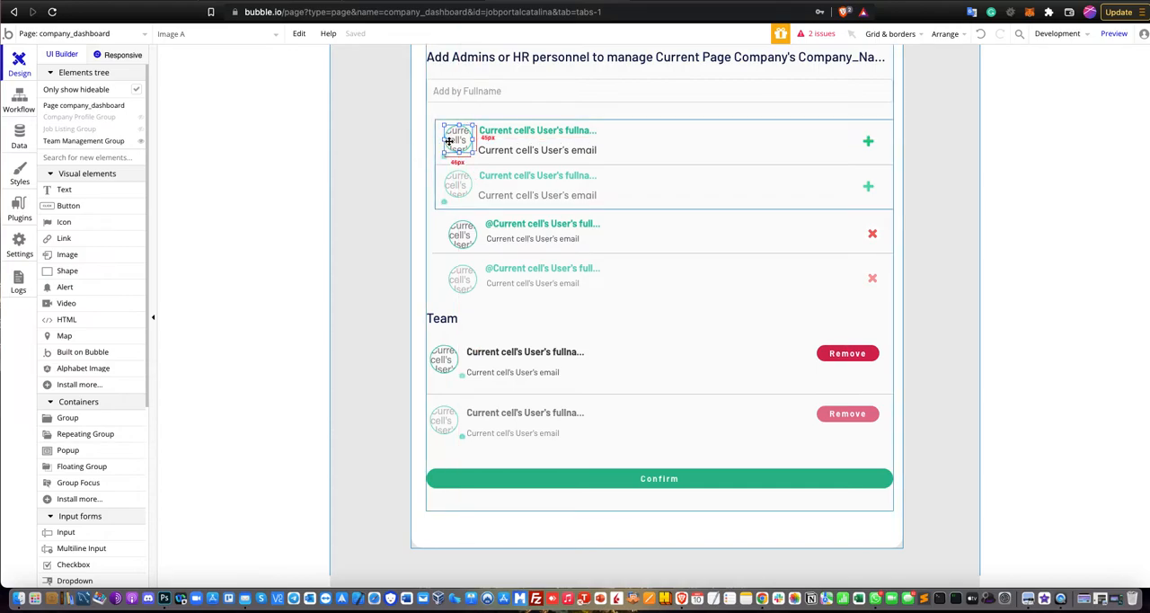
{"action": "double_click", "coordinate": [448, 141]}
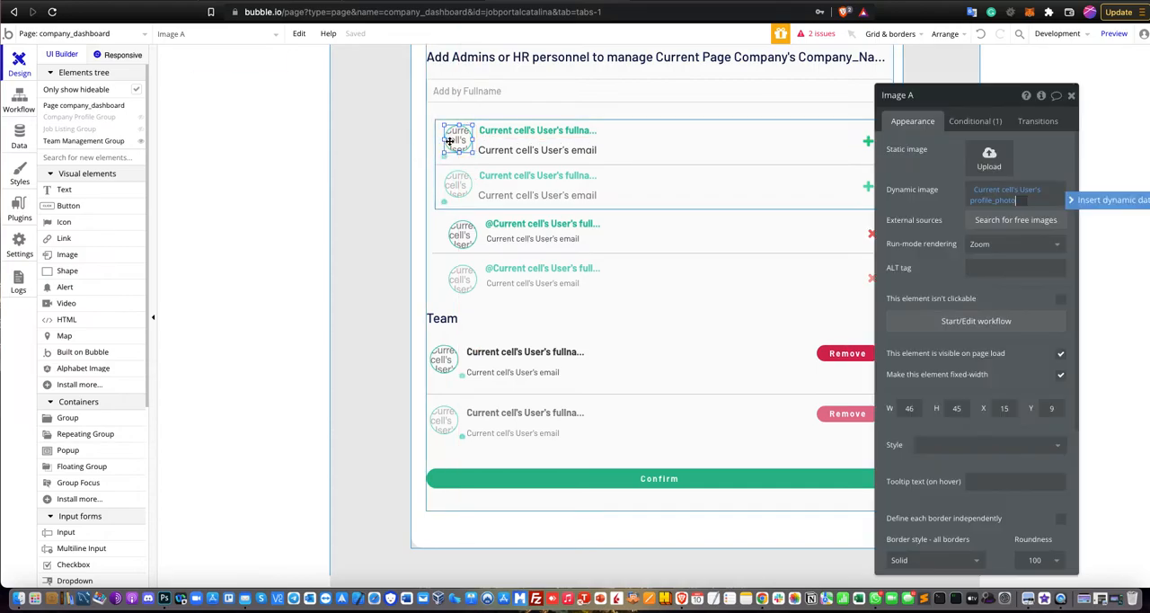
{"action": "left_click", "coordinate": [1071, 97]}
Look at the properties of the green plus icon in the first Add Team Holder cell without changing its icon.
{"action": "left_click", "coordinate": [815, 147]}
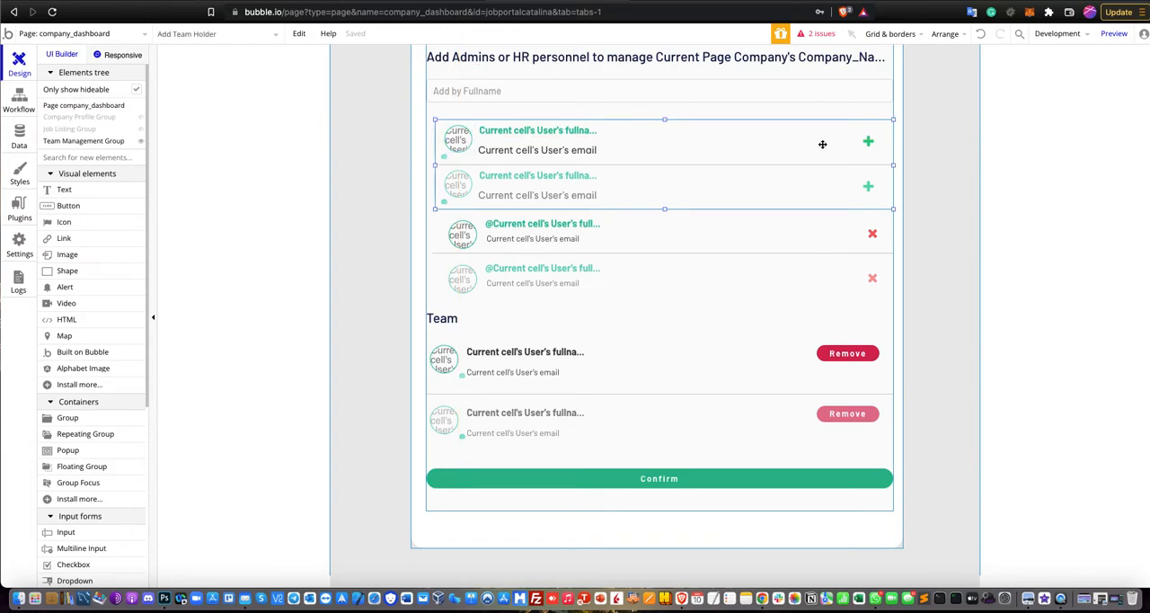
{"action": "left_click", "coordinate": [866, 141]}
{"action": "double_click", "coordinate": [862, 141]}
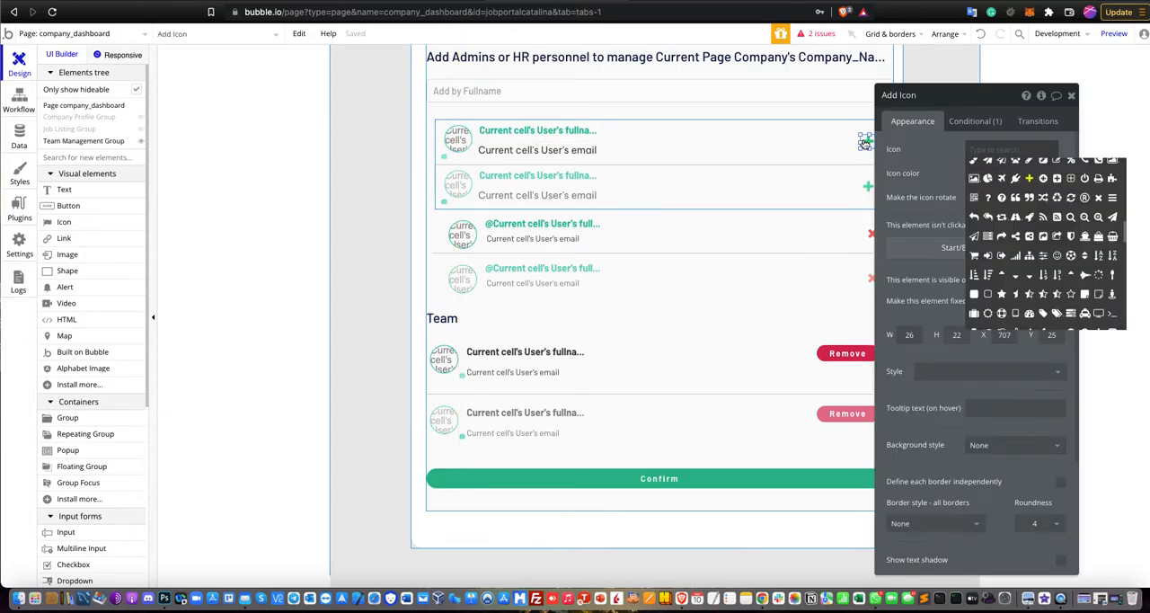
{"action": "left_click", "coordinate": [936, 163]}
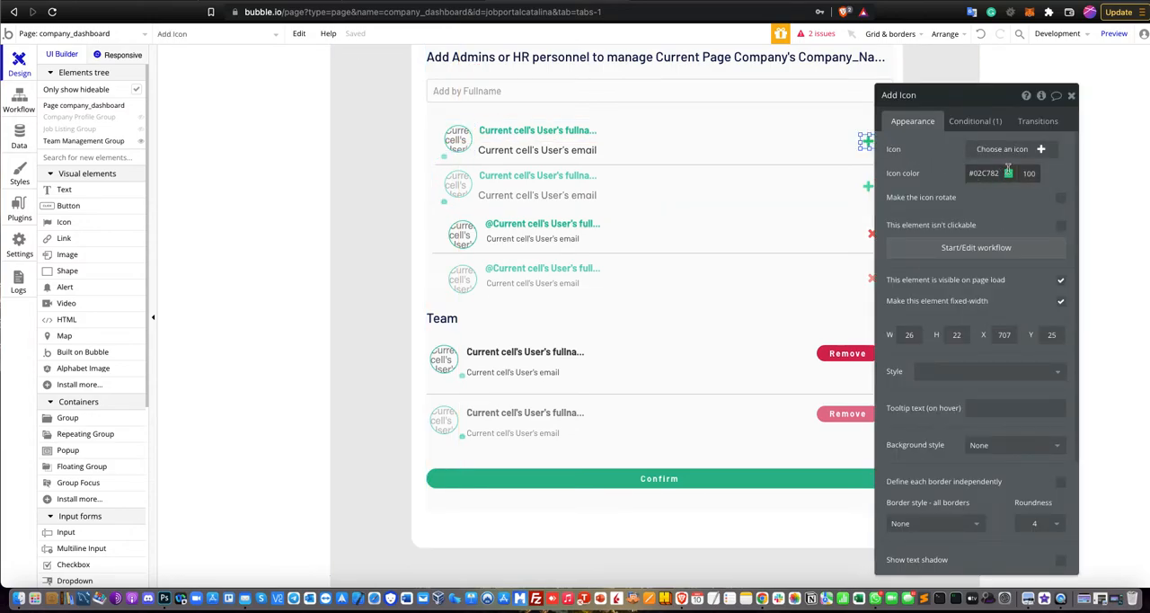
{"action": "left_click", "coordinate": [1071, 96]}
Examine the data source and custom states of the Added Team Holder repeating group, keeping Added Team Holder as the source element.
{"action": "left_click", "coordinate": [811, 177]}
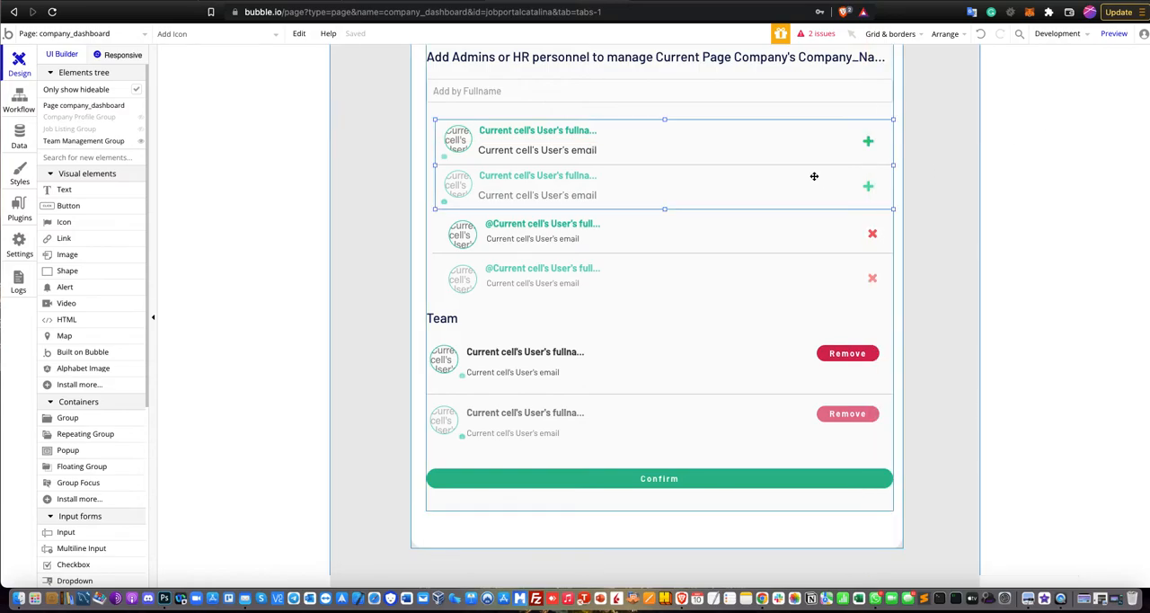
{"action": "left_click", "coordinate": [611, 246]}
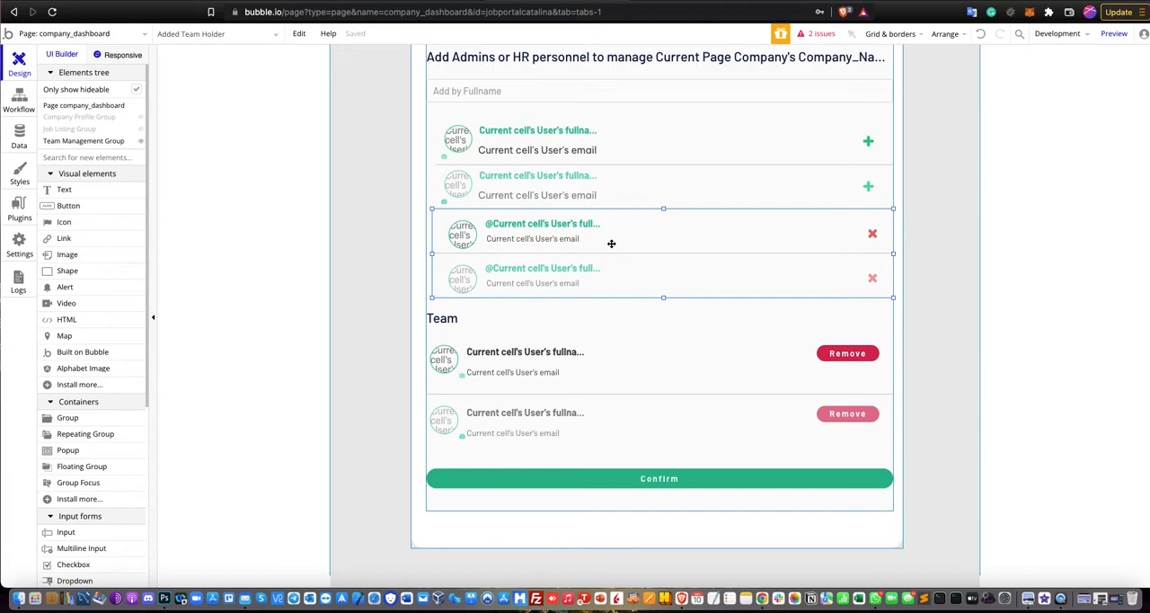
{"action": "double_click", "coordinate": [610, 244]}
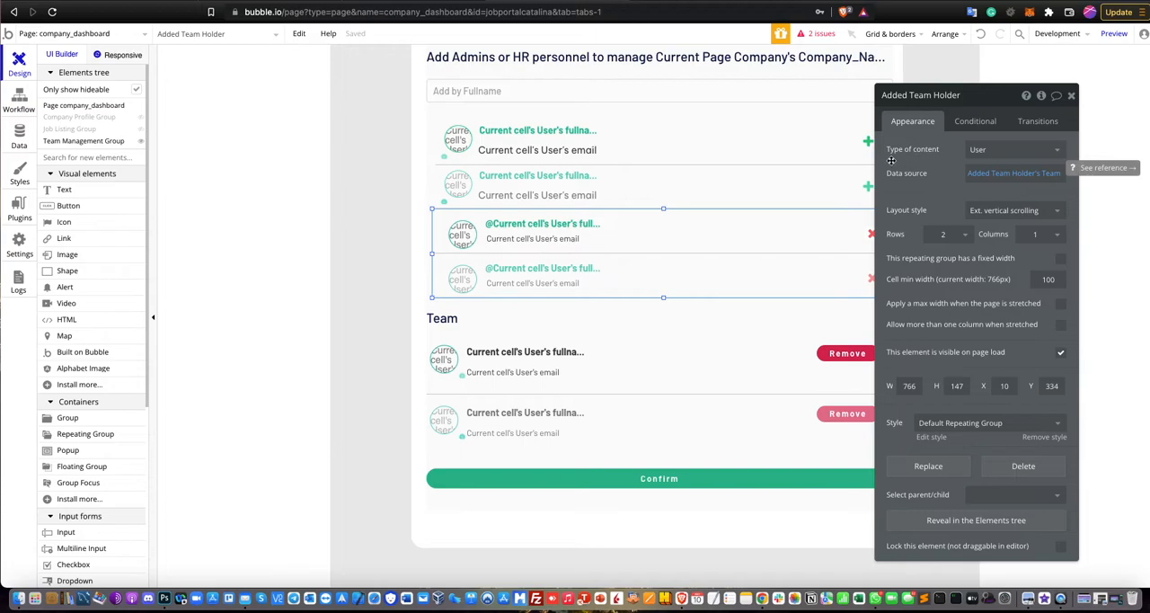
{"action": "left_click", "coordinate": [990, 173]}
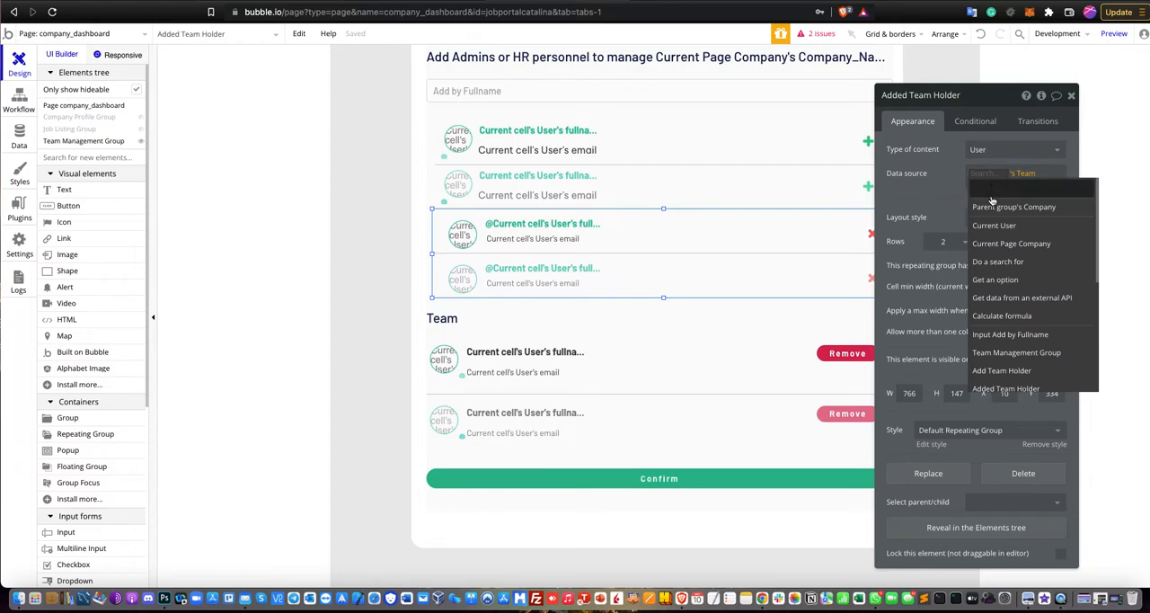
{"action": "left_click", "coordinate": [1025, 388]}
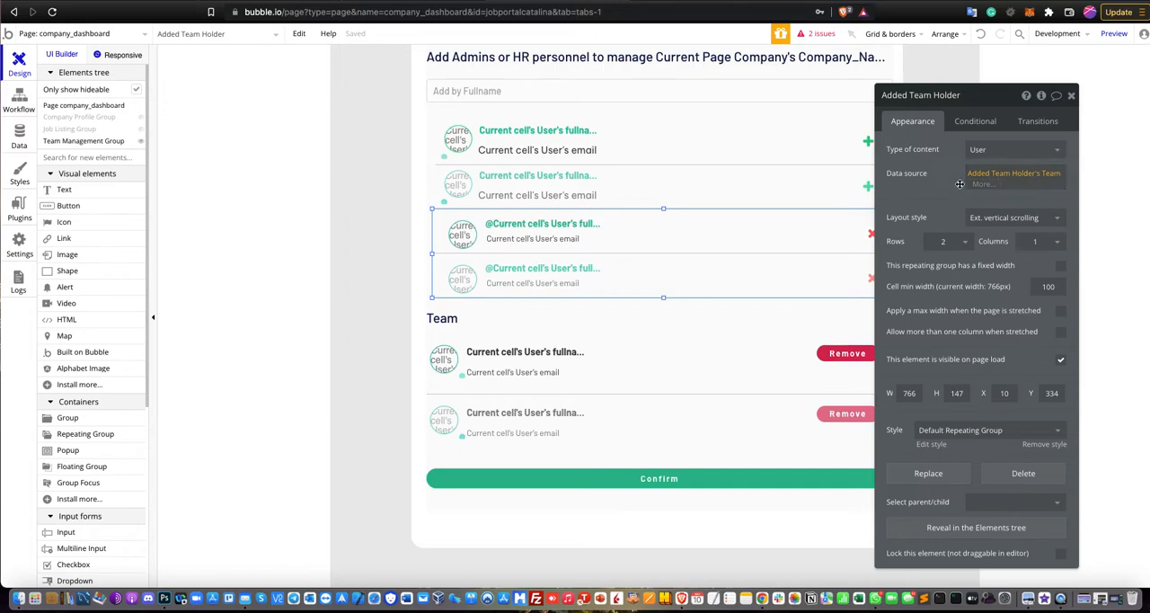
{"action": "left_click", "coordinate": [1039, 100]}
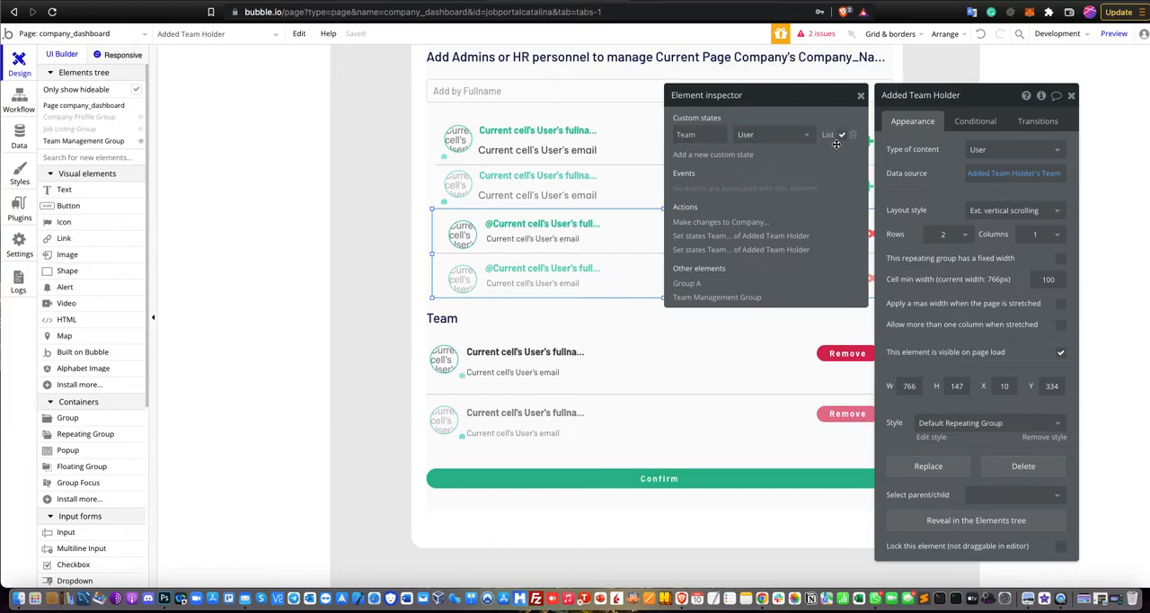
{"action": "left_click", "coordinate": [1071, 96]}
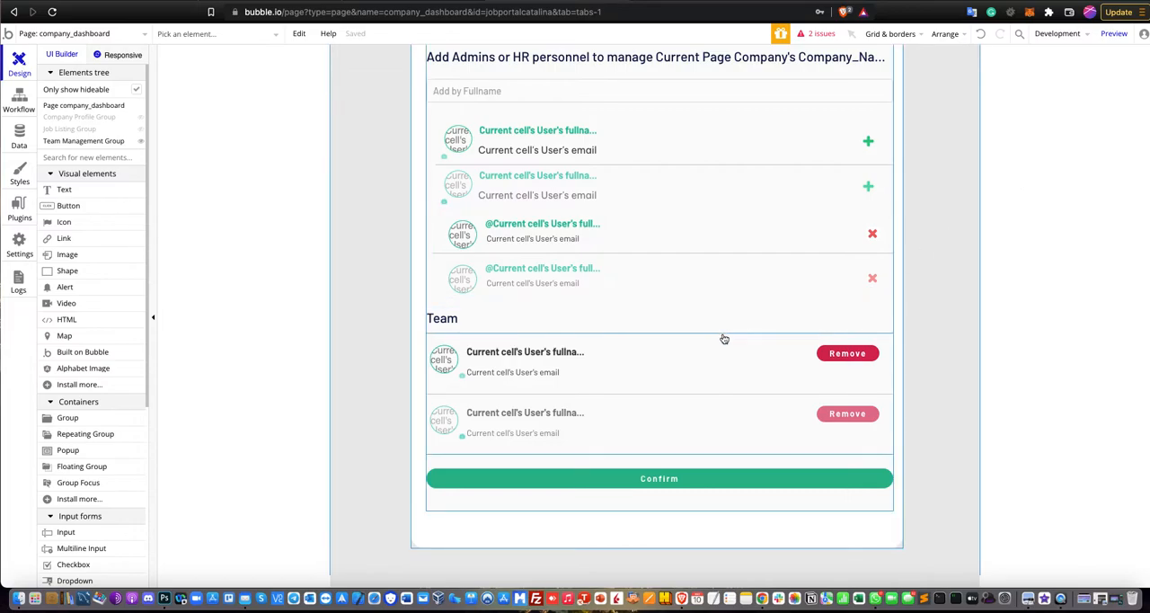
Inspect the content type and data source of the repeating group under the Team heading, then close its properties.
{"action": "double_click", "coordinate": [722, 334]}
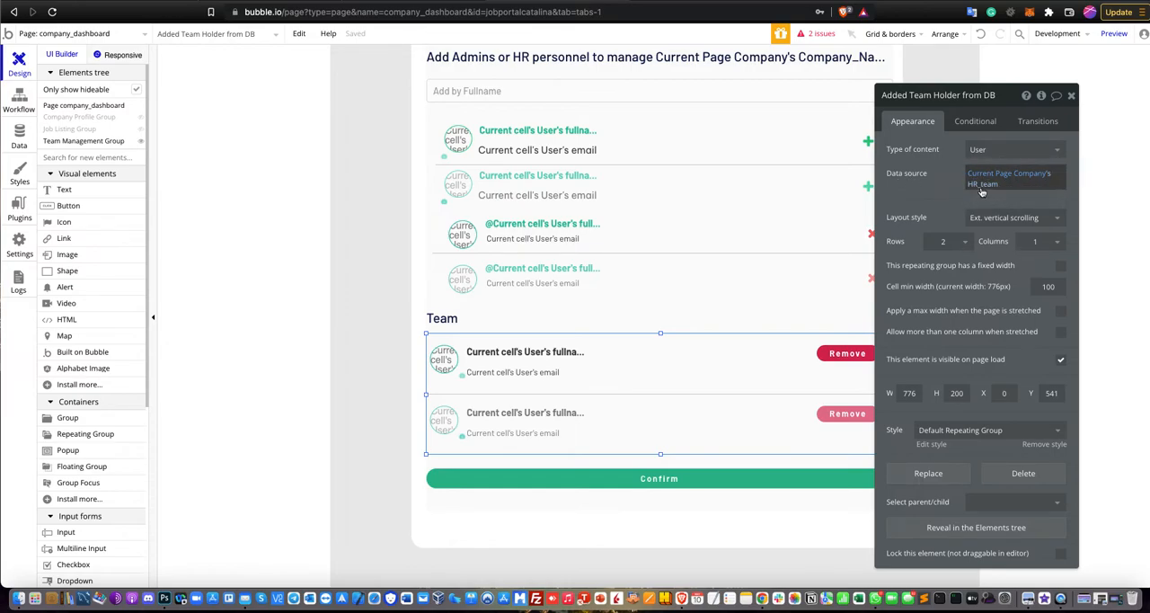
{"action": "left_click", "coordinate": [1071, 96]}
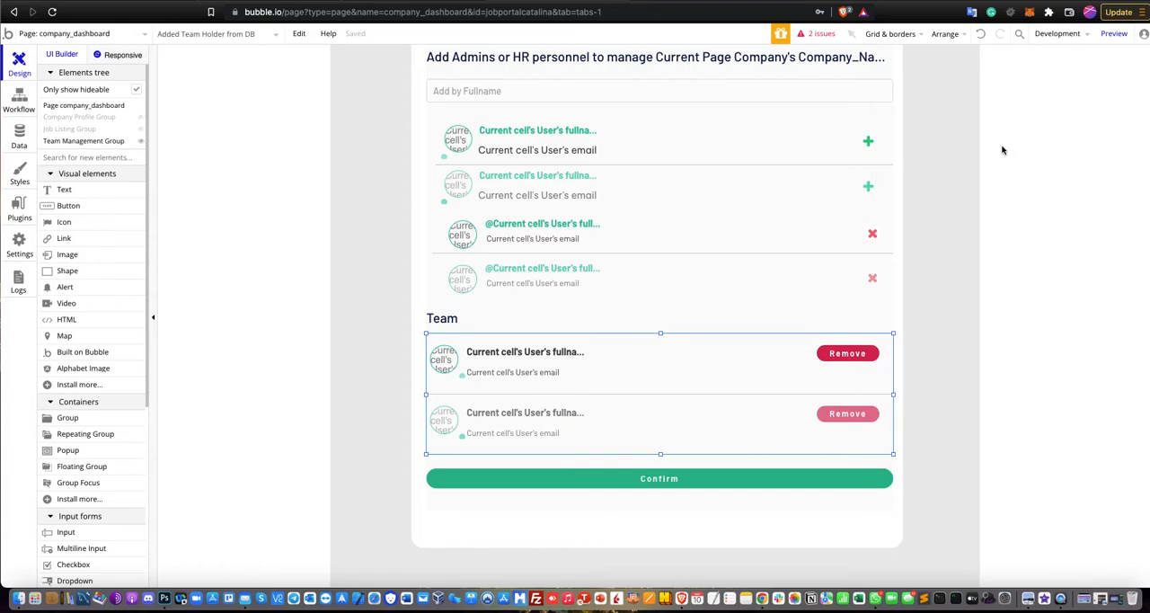
Examine the Team Management group's layout, comparing the add, added and saved team lists with the Confirm button.
{"action": "scroll", "coordinate": [813, 170], "scroll_direction": "down", "scroll_amount": 1}
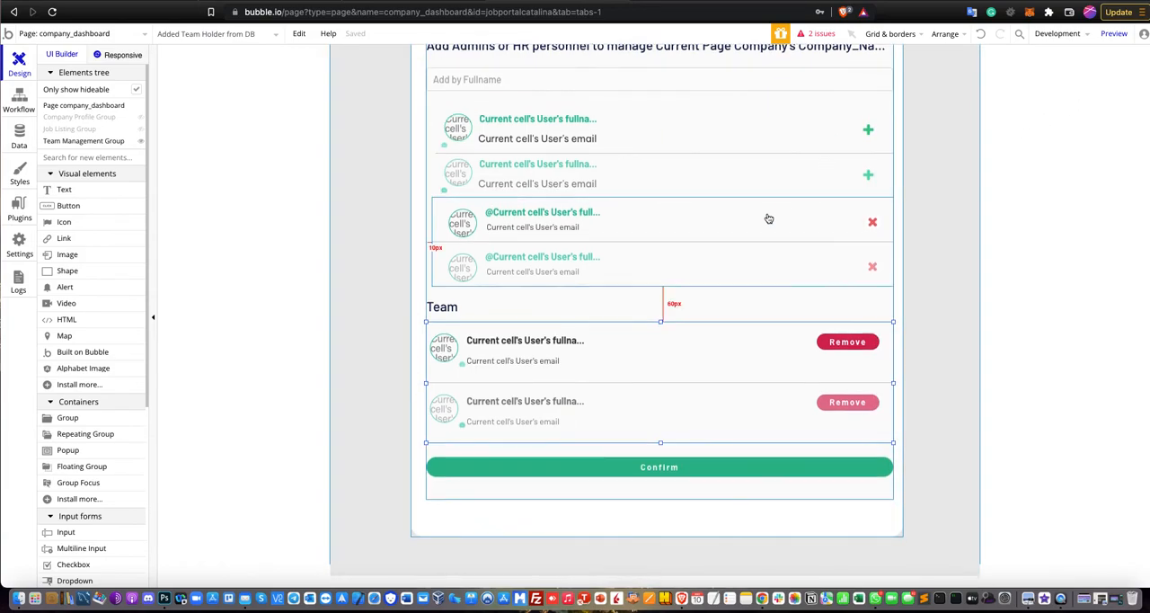
{"action": "scroll", "coordinate": [768, 218], "scroll_direction": "up", "scroll_amount": 3}
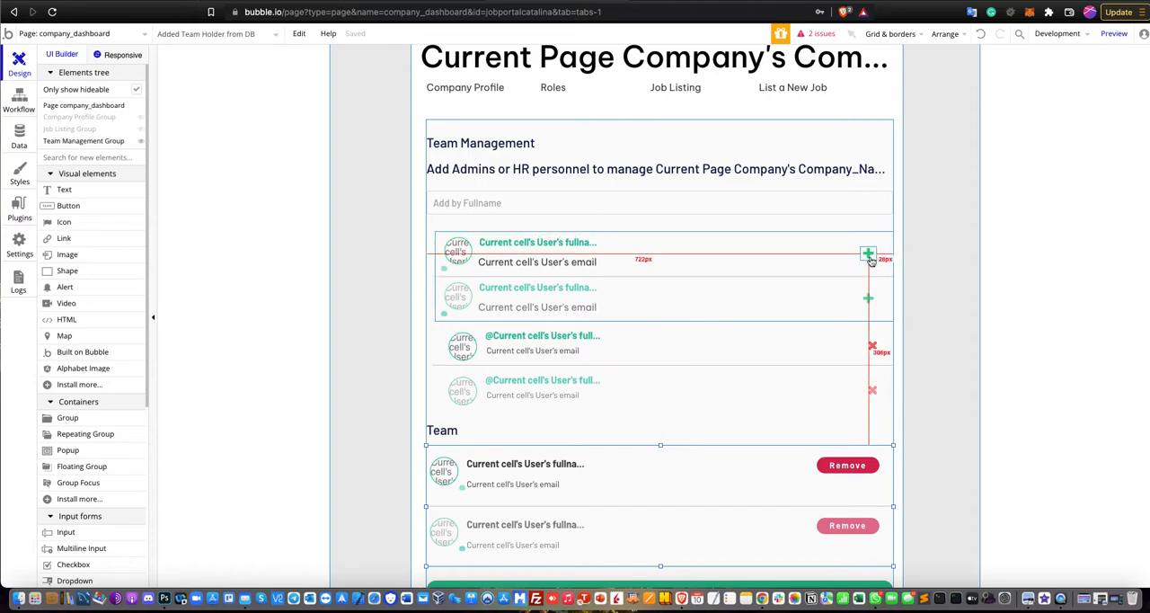
{"action": "scroll", "coordinate": [786, 224], "scroll_direction": "down", "scroll_amount": 1}
{"action": "scroll", "coordinate": [764, 288], "scroll_direction": "down", "scroll_amount": 2}
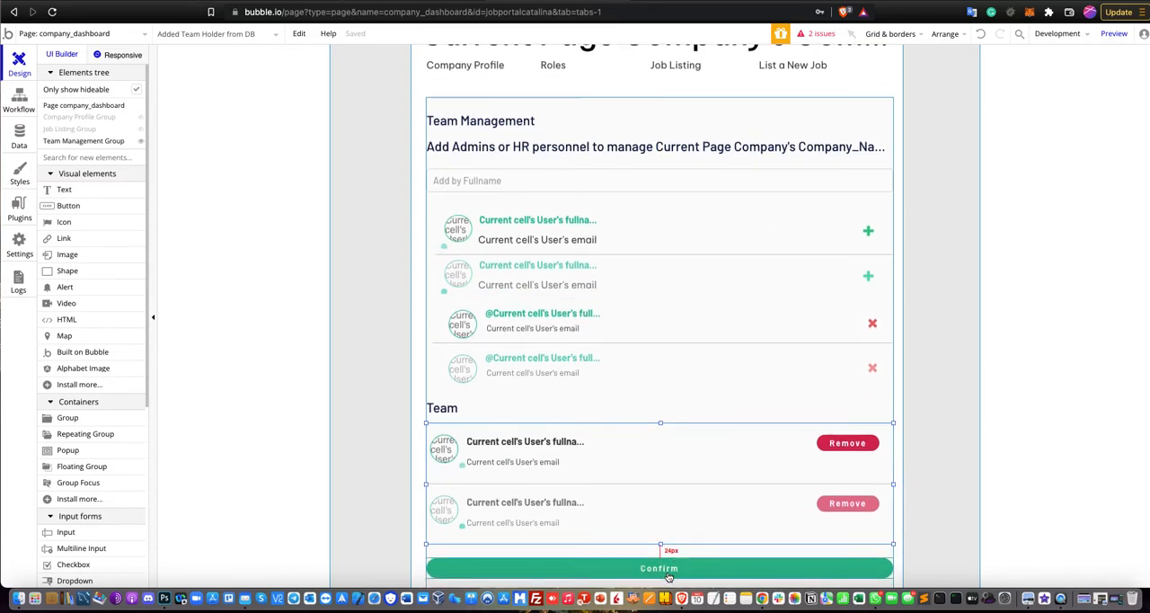
{"action": "scroll", "coordinate": [737, 319], "scroll_direction": "down", "scroll_amount": 2}
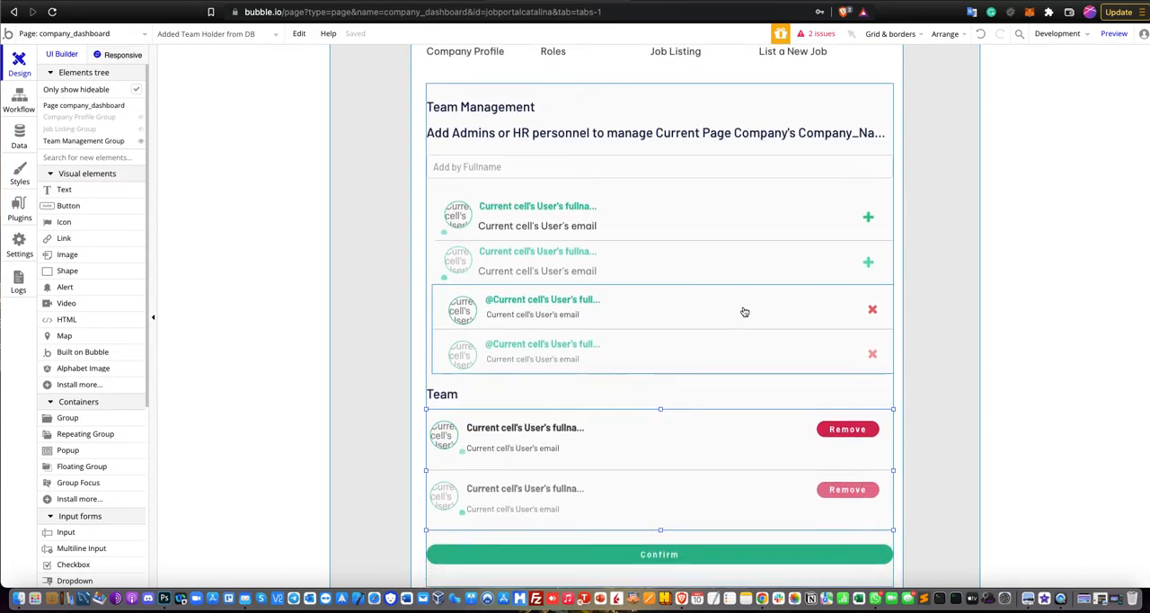
{"action": "scroll", "coordinate": [743, 312], "scroll_direction": "down", "scroll_amount": 5}
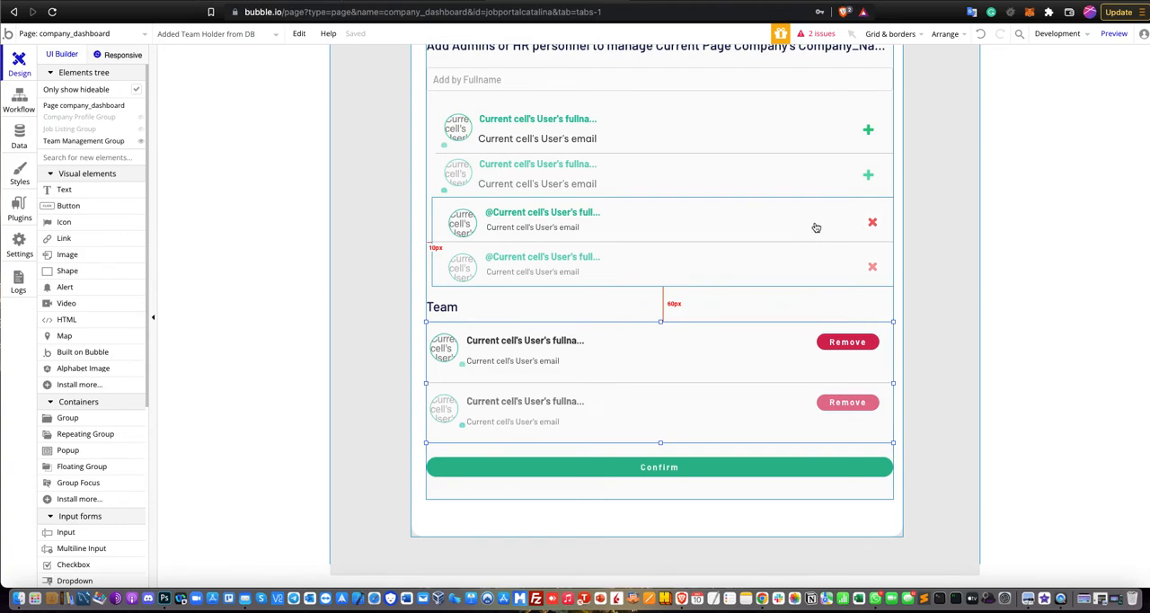
{"action": "scroll", "coordinate": [799, 208], "scroll_direction": "up", "scroll_amount": 1}
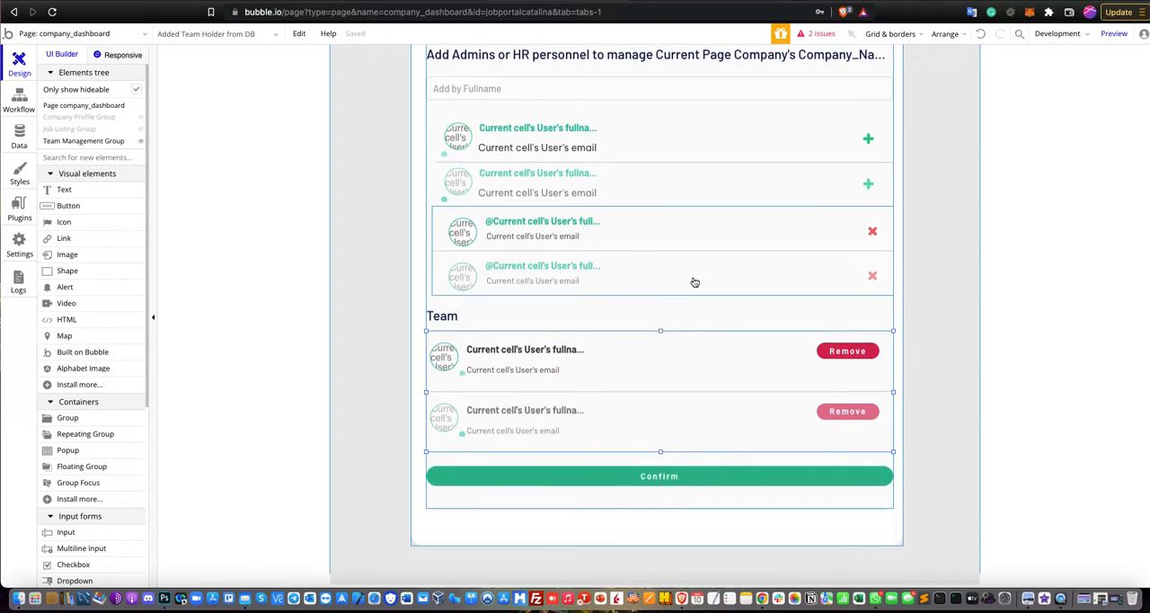
{"action": "scroll", "coordinate": [696, 283], "scroll_direction": "up", "scroll_amount": 1}
{"action": "scroll", "coordinate": [727, 285], "scroll_direction": "up", "scroll_amount": 3}
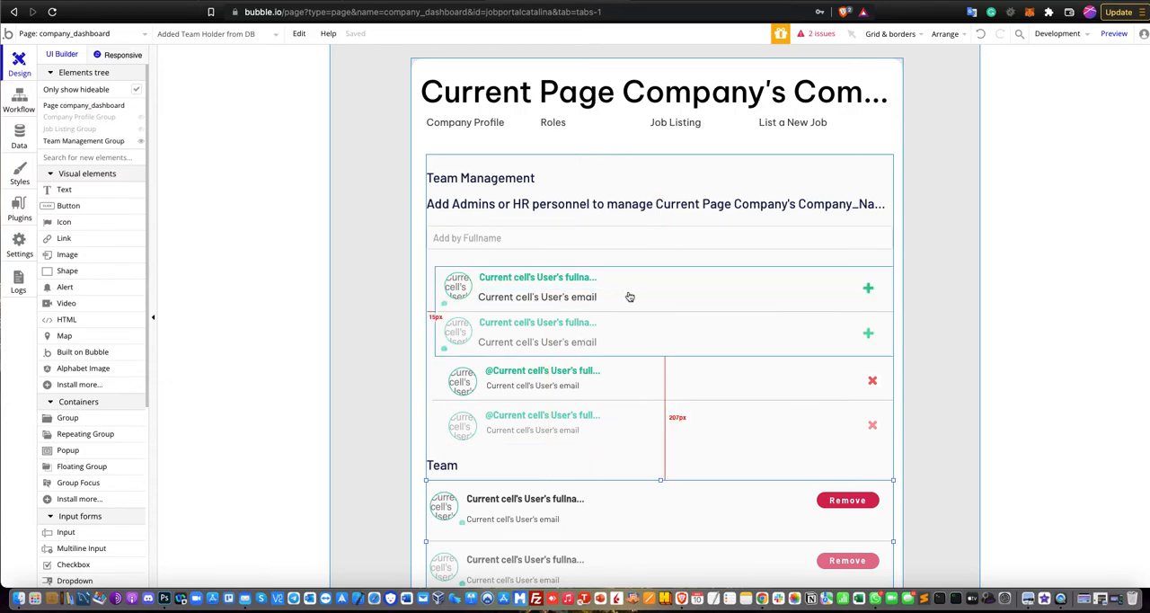
Open the workflow of the green plus icon in the first Add Team Holder cell and show its Set state action.
{"action": "left_click", "coordinate": [866, 290]}
{"action": "double_click", "coordinate": [866, 290]}
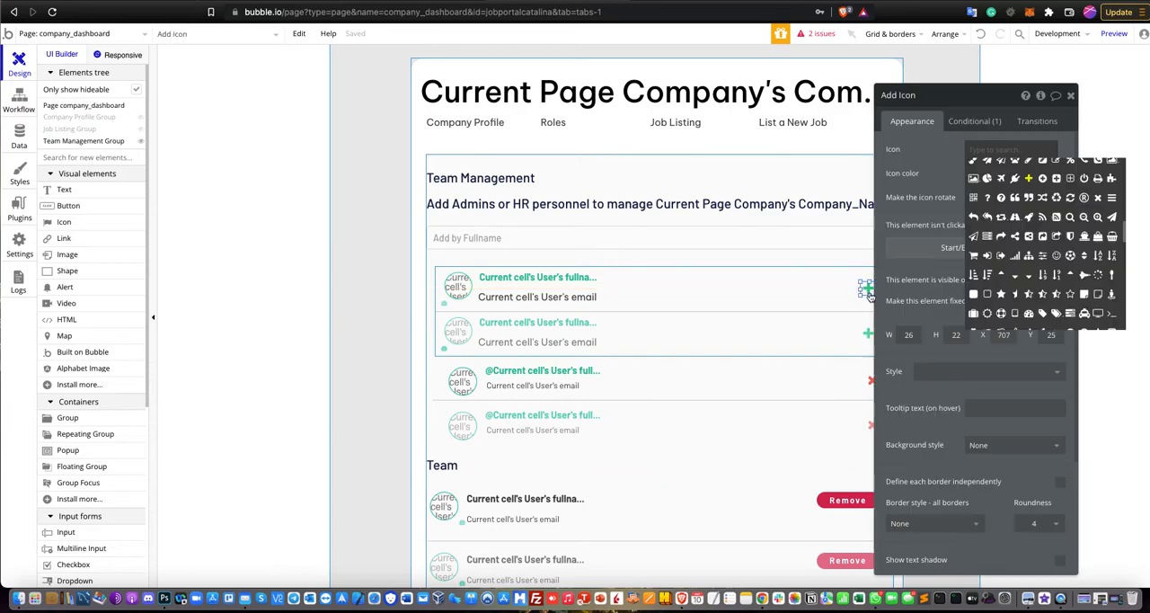
{"action": "left_click_drag", "start_coordinate": [960, 105], "coordinate": [982, 105]}
{"action": "left_click", "coordinate": [960, 258]}
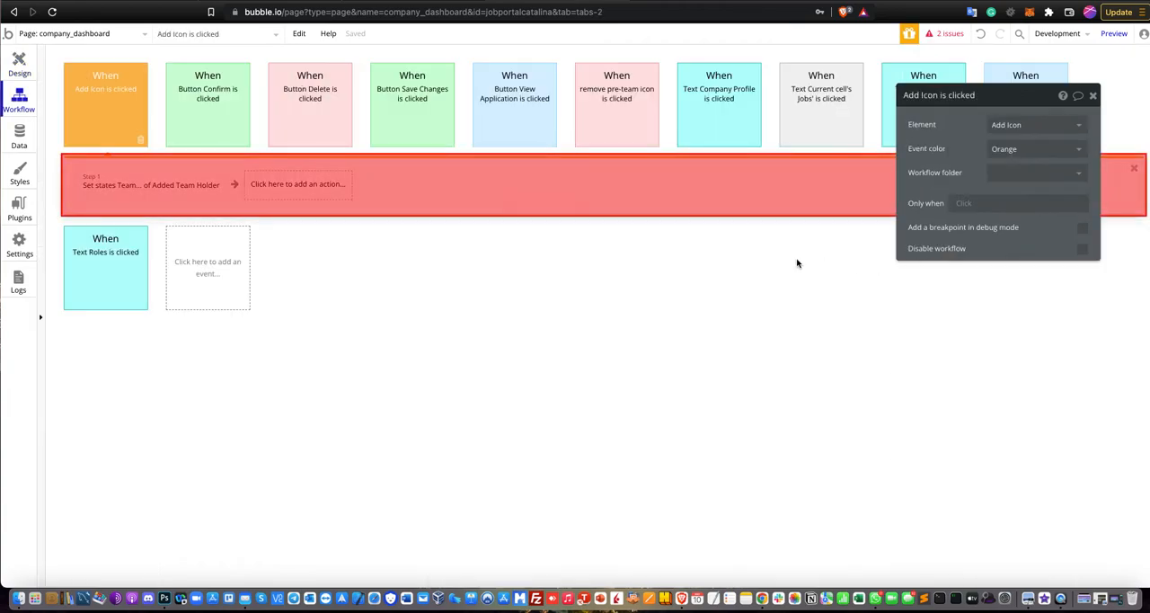
{"action": "left_click", "coordinate": [167, 193]}
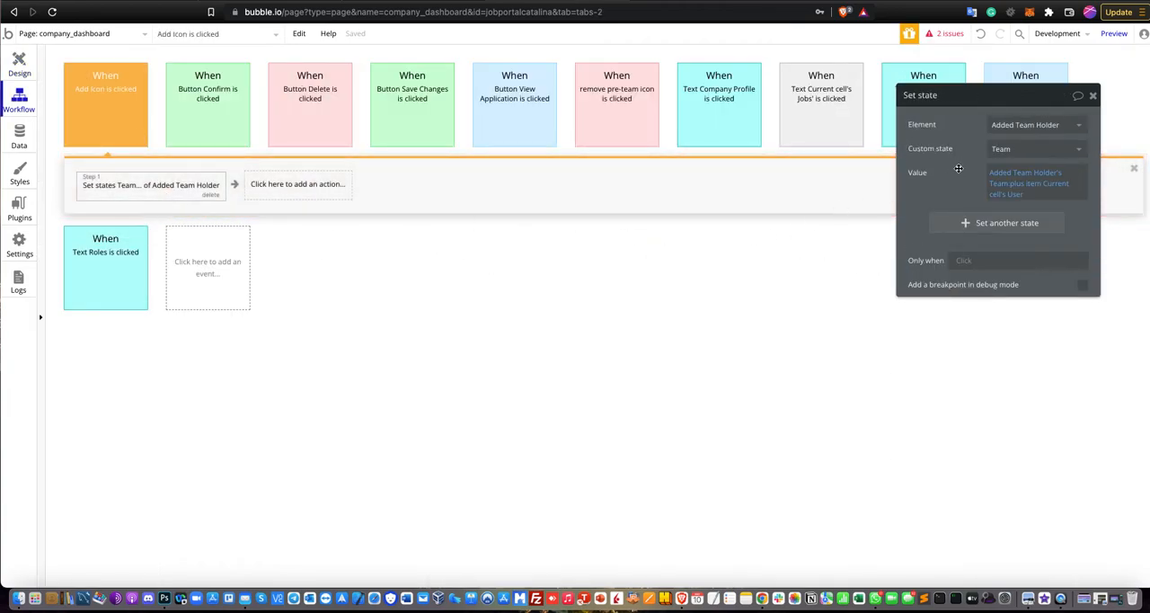
Reselect Added Team Holder as the element, Team as the custom state and plus item as the value's operator in the Set state action.
{"action": "left_click", "coordinate": [991, 133]}
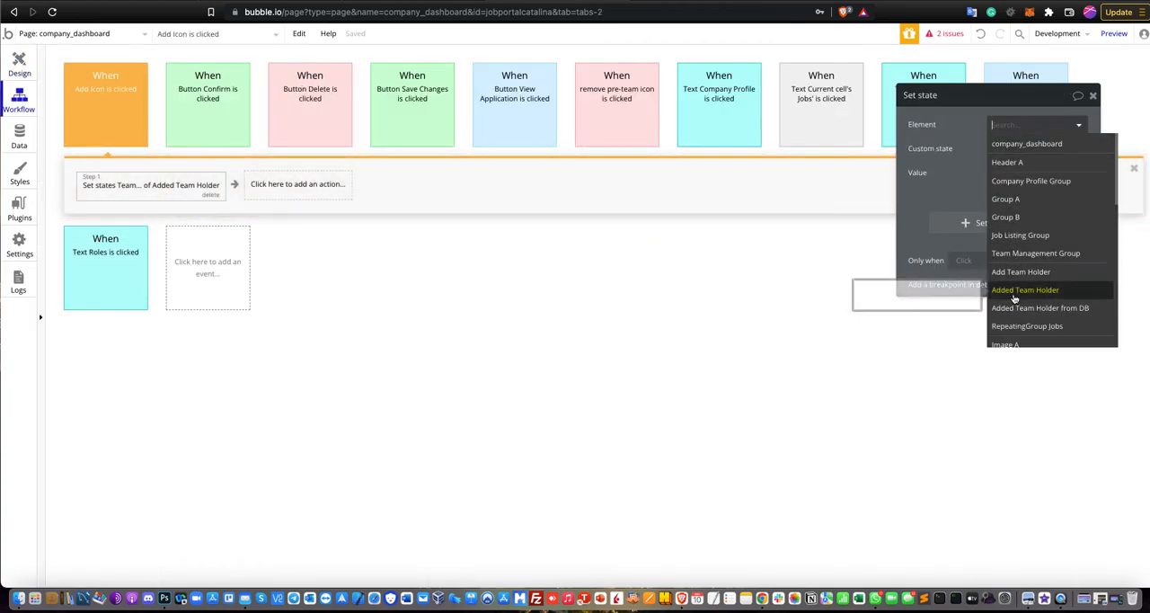
{"action": "left_click", "coordinate": [1013, 290]}
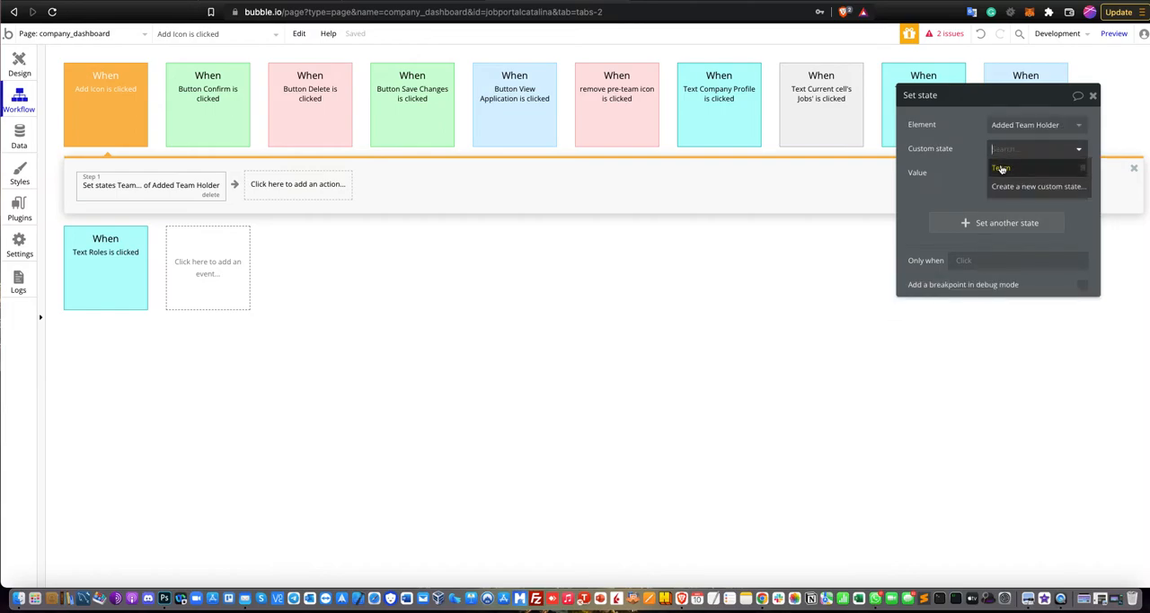
{"action": "left_click", "coordinate": [994, 178]}
{"action": "left_click", "coordinate": [963, 181]}
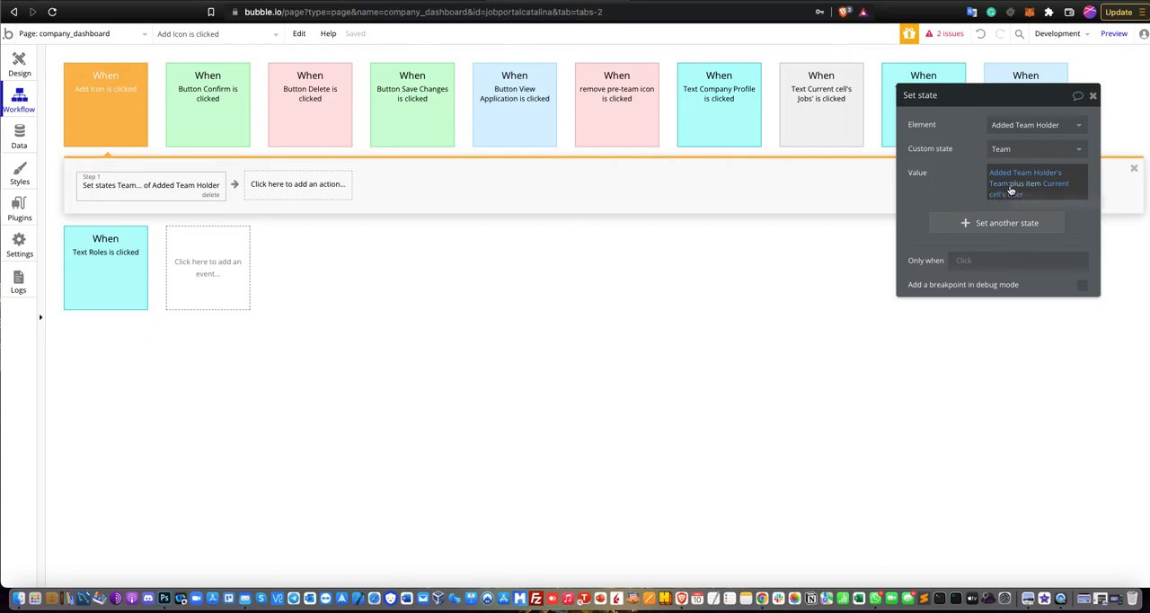
{"action": "left_click", "coordinate": [1006, 185]}
{"action": "scroll", "coordinate": [1048, 341], "scroll_direction": "down", "scroll_amount": 5}
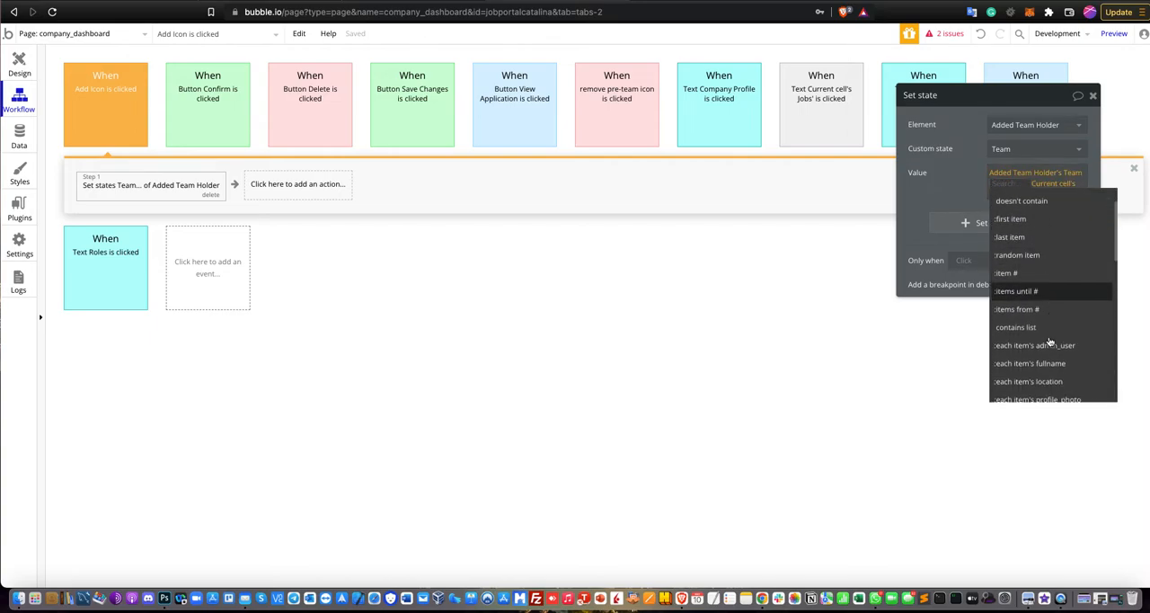
{"action": "scroll", "coordinate": [1048, 341], "scroll_direction": "down", "scroll_amount": 5}
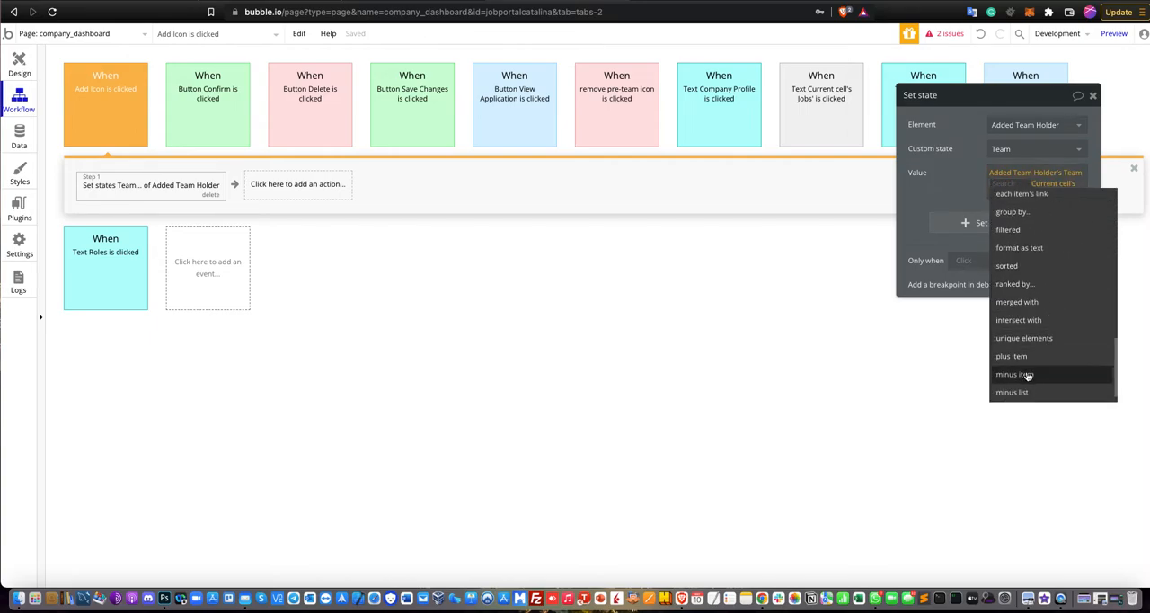
{"action": "left_click", "coordinate": [1033, 356]}
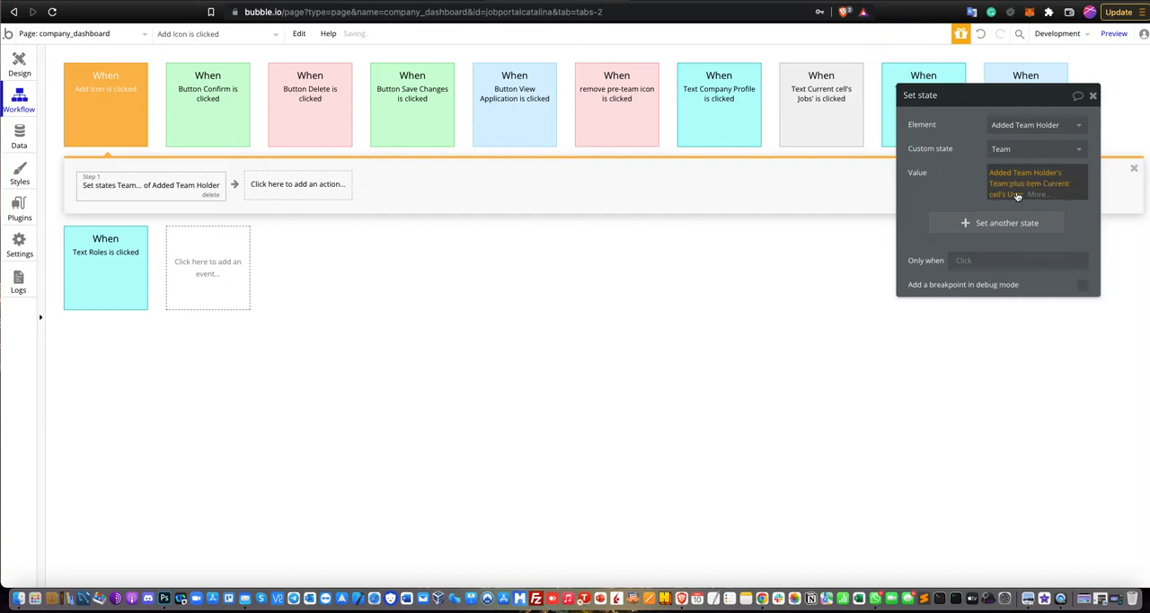
{"action": "left_click", "coordinate": [403, 224]}
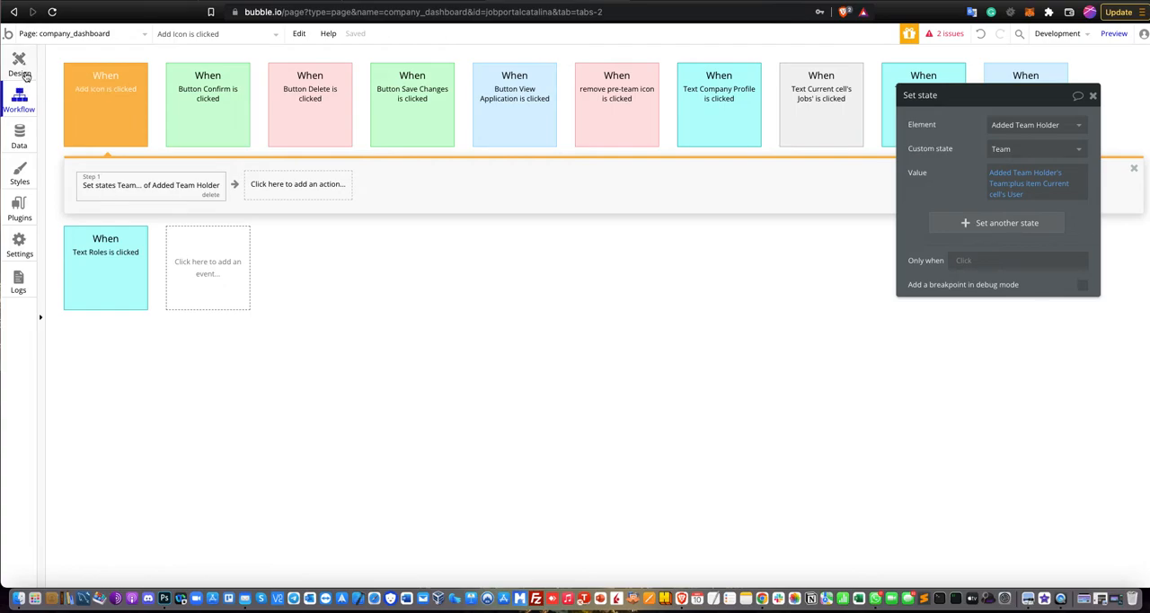
Return to the page design and open the Set state action in the workflow of the first Added Team Holder cell's red remove icon.
{"action": "left_click", "coordinate": [24, 76]}
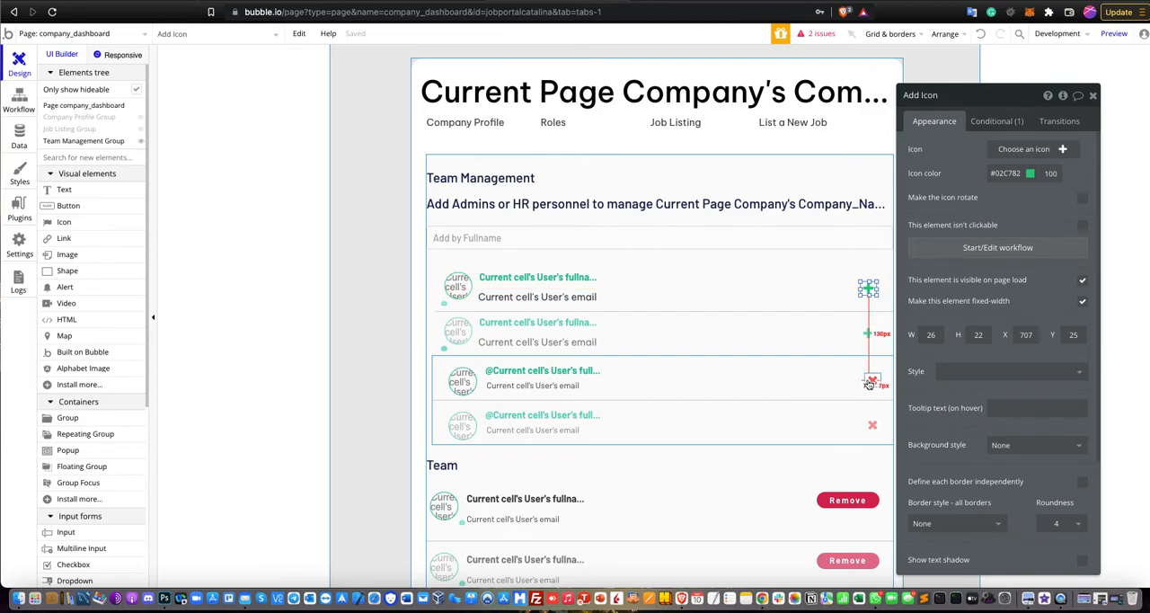
{"action": "left_click", "coordinate": [868, 383]}
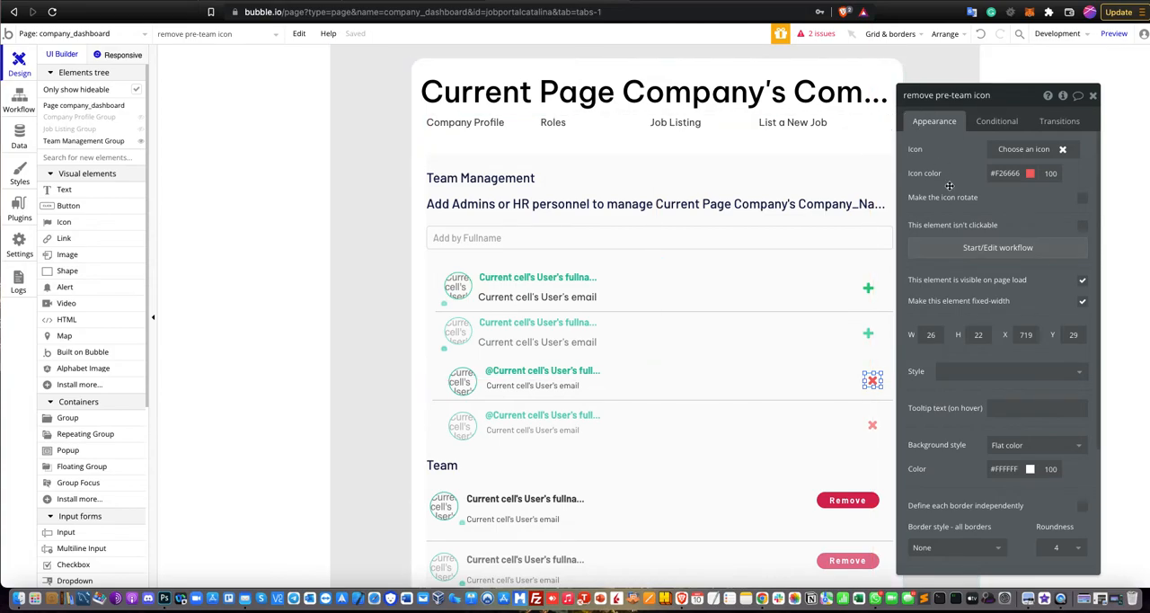
{"action": "left_click", "coordinate": [970, 248]}
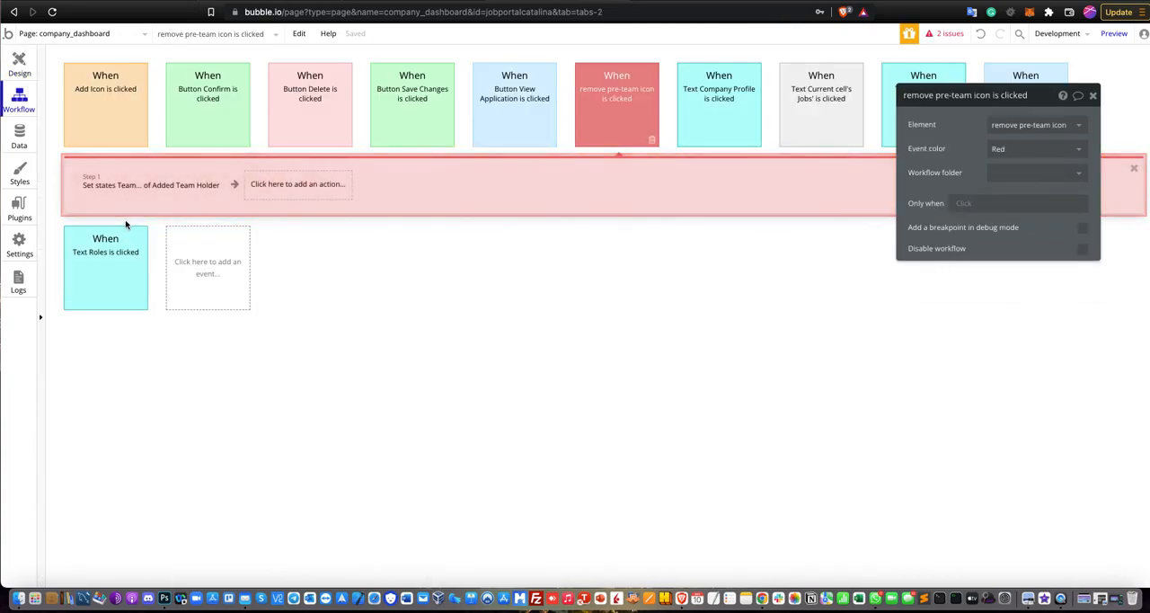
{"action": "left_click", "coordinate": [130, 186]}
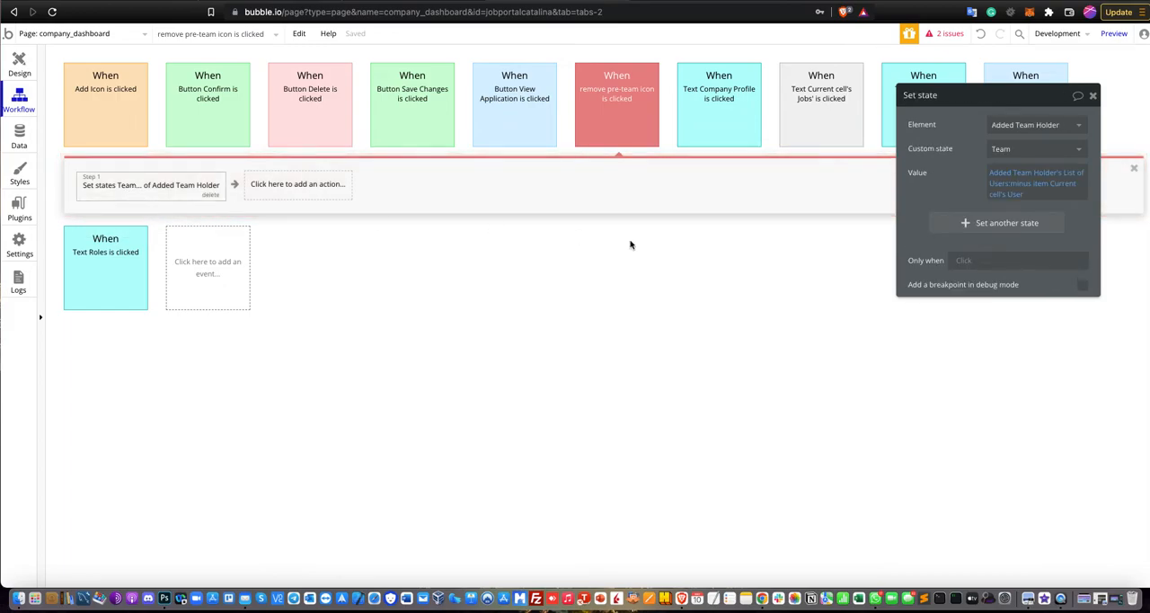
Examine the remove icon's Set state element, custom state and value, keeping Added Team Holder as the element, then close the action.
{"action": "left_click_drag", "start_coordinate": [945, 154], "coordinate": [704, 209]}
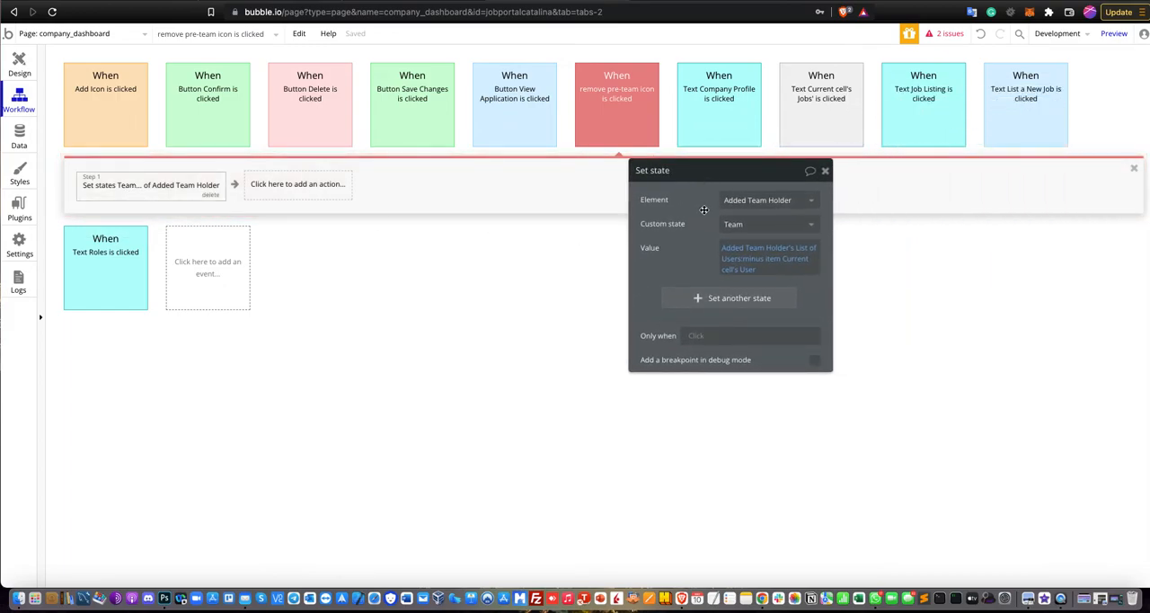
{"action": "left_click", "coordinate": [754, 209]}
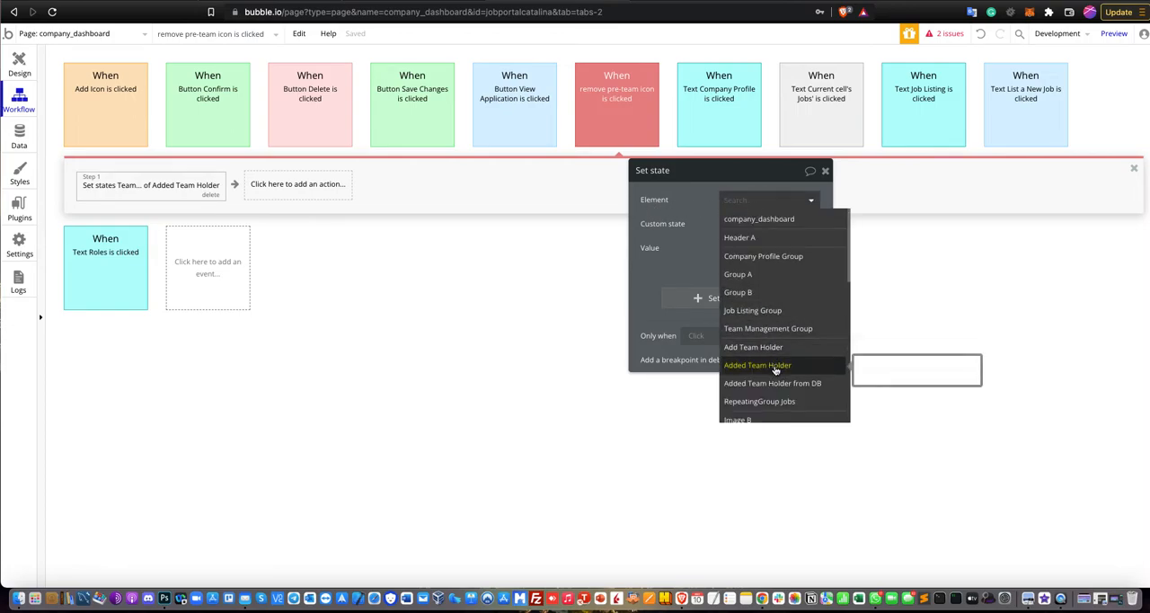
{"action": "left_click", "coordinate": [769, 365]}
{"action": "left_click", "coordinate": [738, 253]}
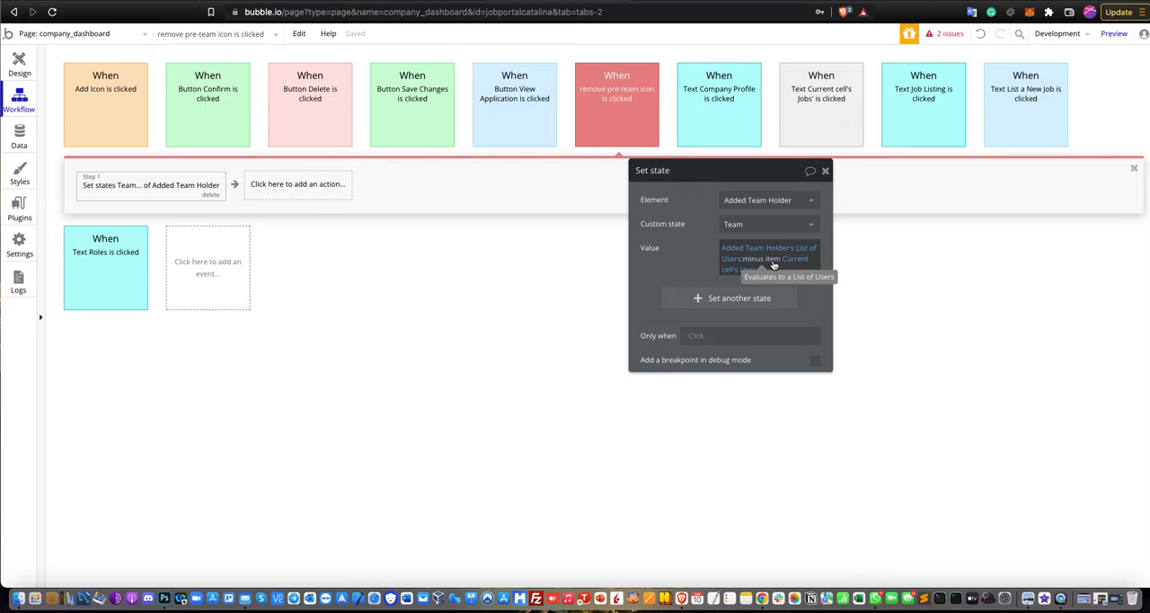
{"action": "left_click", "coordinate": [825, 172]}
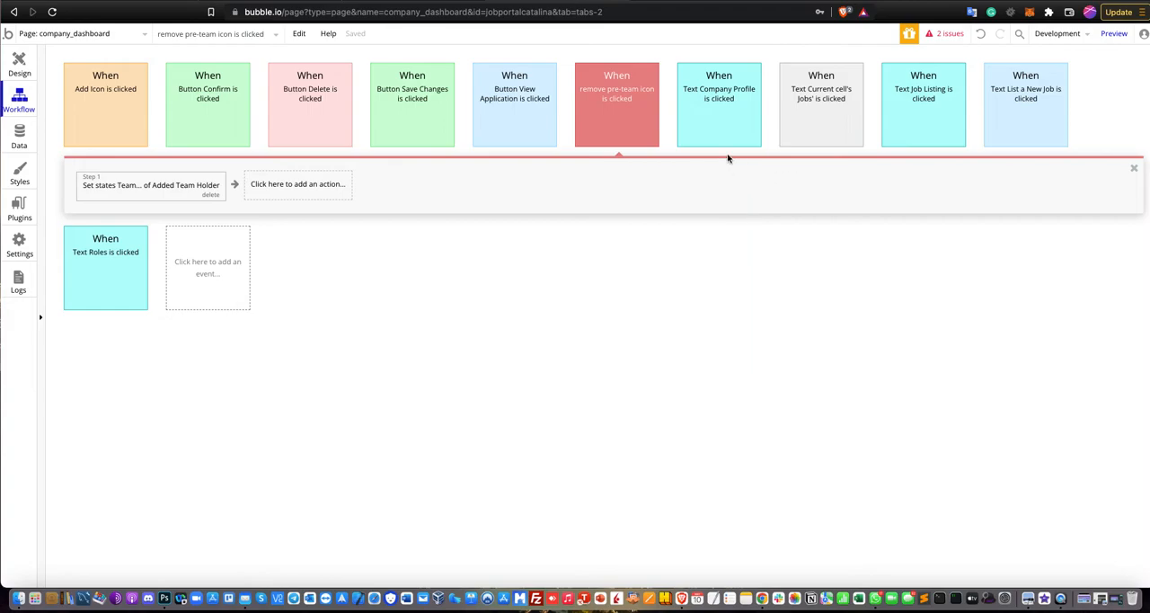
Return to the page design, close the remove icon's properties and open the Confirm button's workflow.
{"action": "left_click", "coordinate": [24, 71]}
{"action": "scroll", "coordinate": [667, 360], "scroll_direction": "down", "scroll_amount": 1}
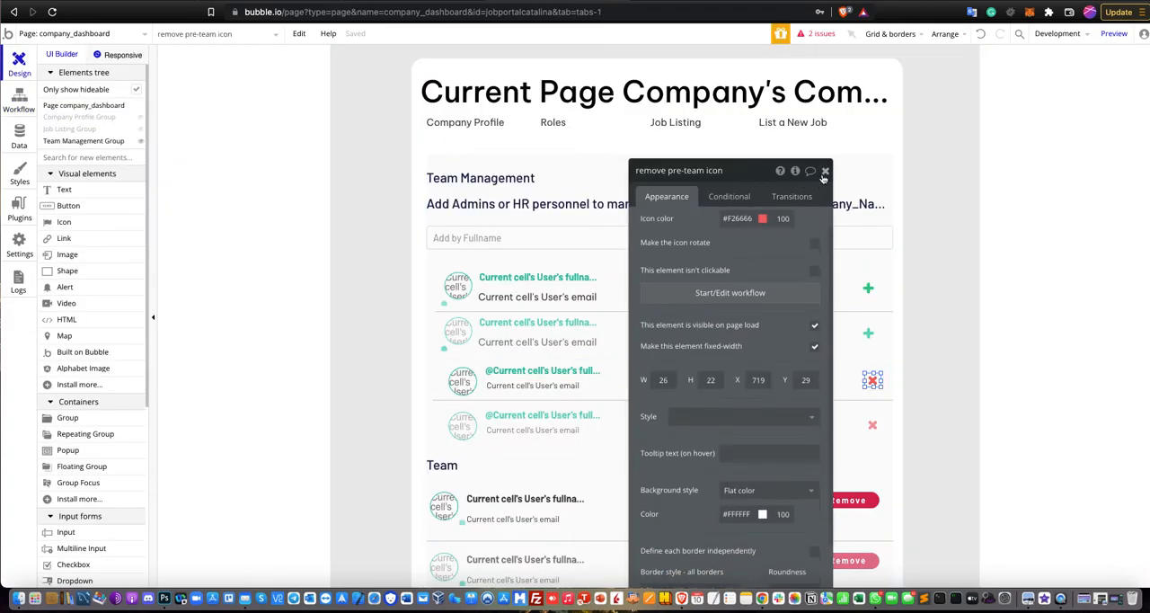
{"action": "left_click", "coordinate": [824, 171]}
{"action": "scroll", "coordinate": [670, 386], "scroll_direction": "down", "scroll_amount": 3}
{"action": "left_click", "coordinate": [682, 467]}
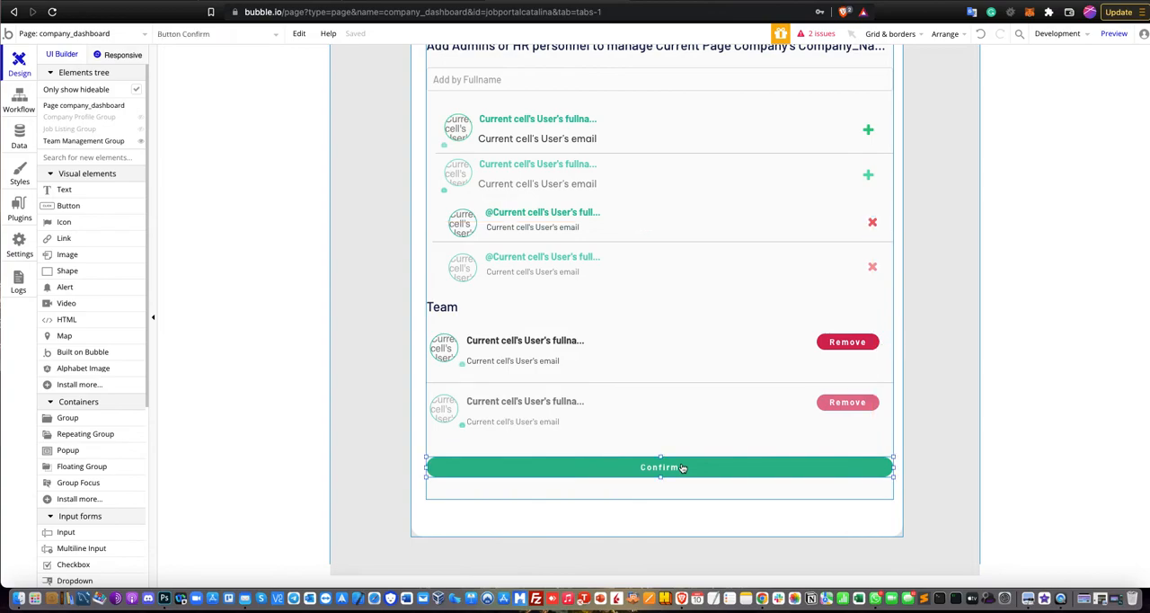
{"action": "double_click", "coordinate": [682, 467]}
{"action": "left_click", "coordinate": [710, 276]}
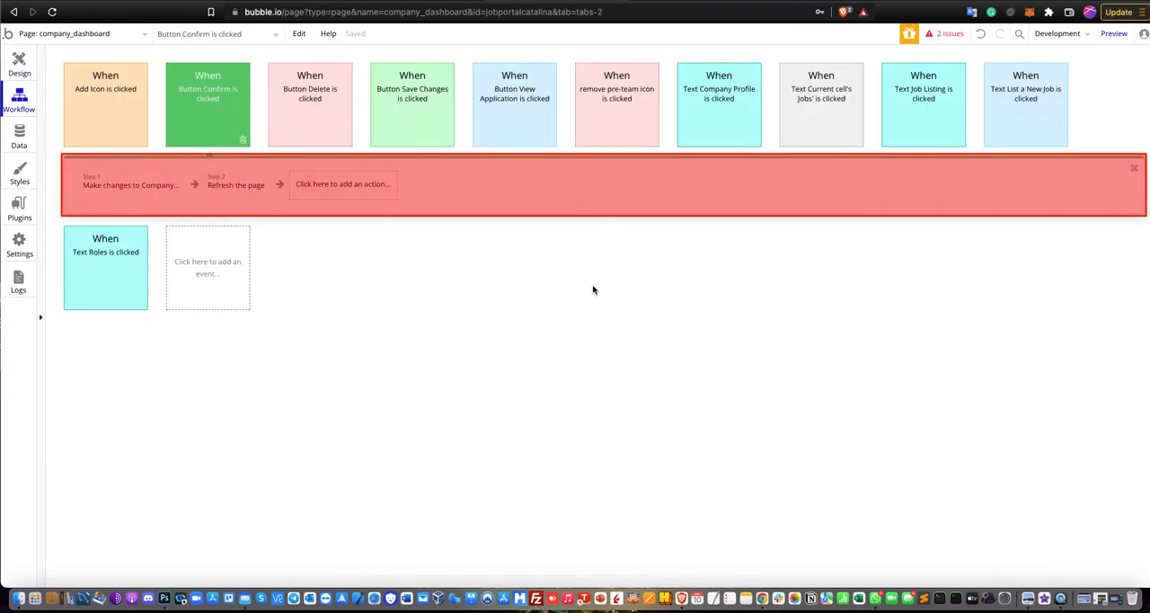
Inspect the Confirm workflow's Make changes to Company and Refresh the page actions, then return to the design with the button's properties closed.
{"action": "left_click", "coordinate": [155, 185]}
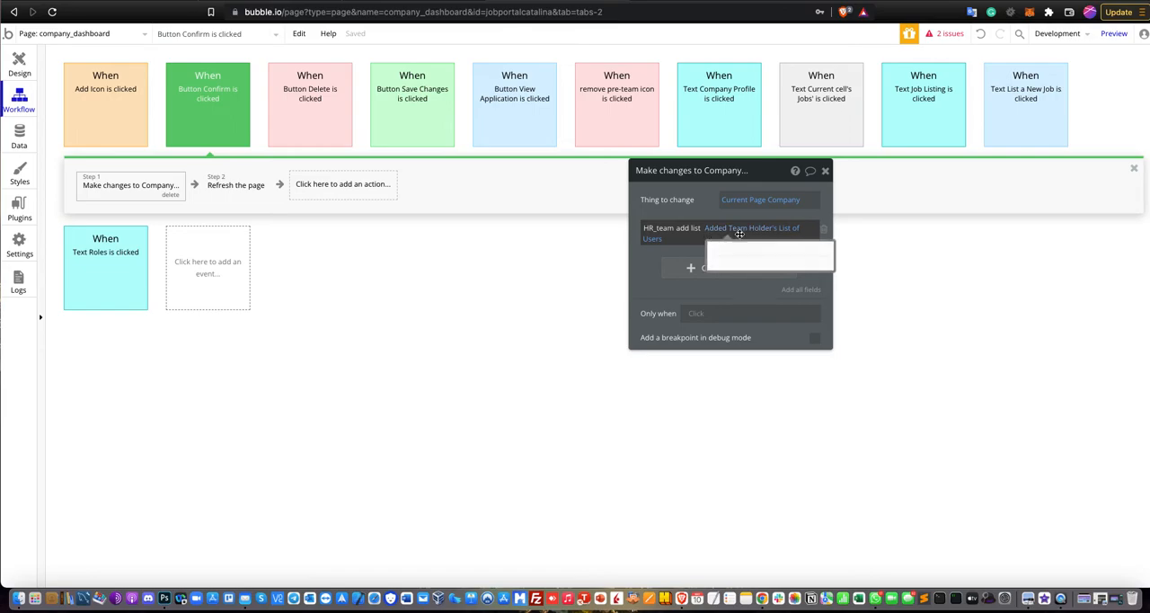
{"action": "left_click", "coordinate": [250, 189]}
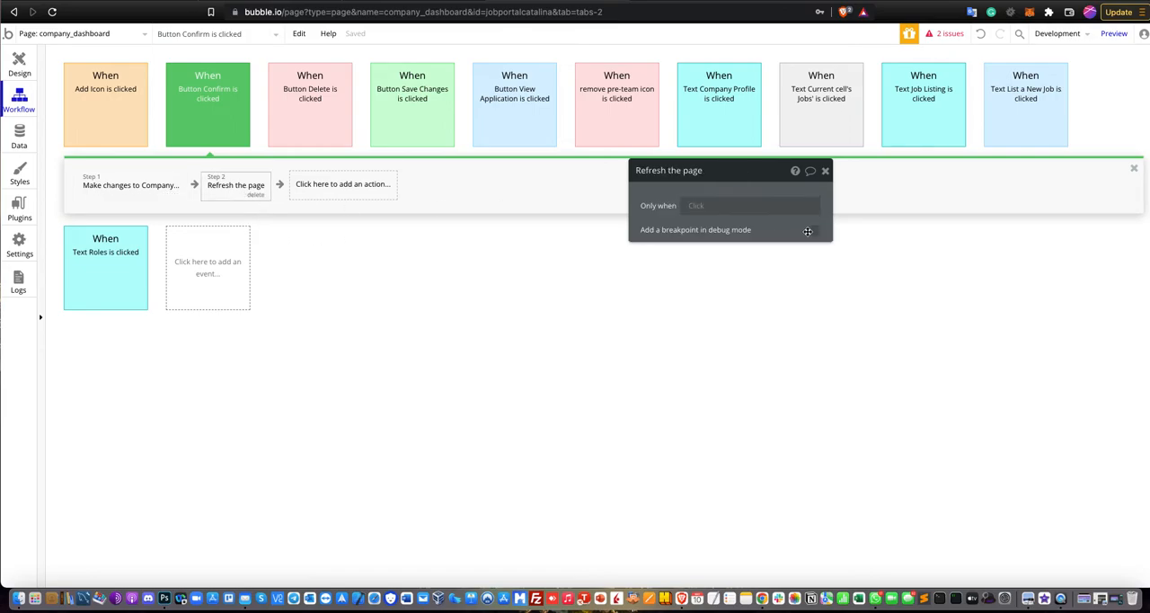
{"action": "left_click", "coordinate": [826, 172]}
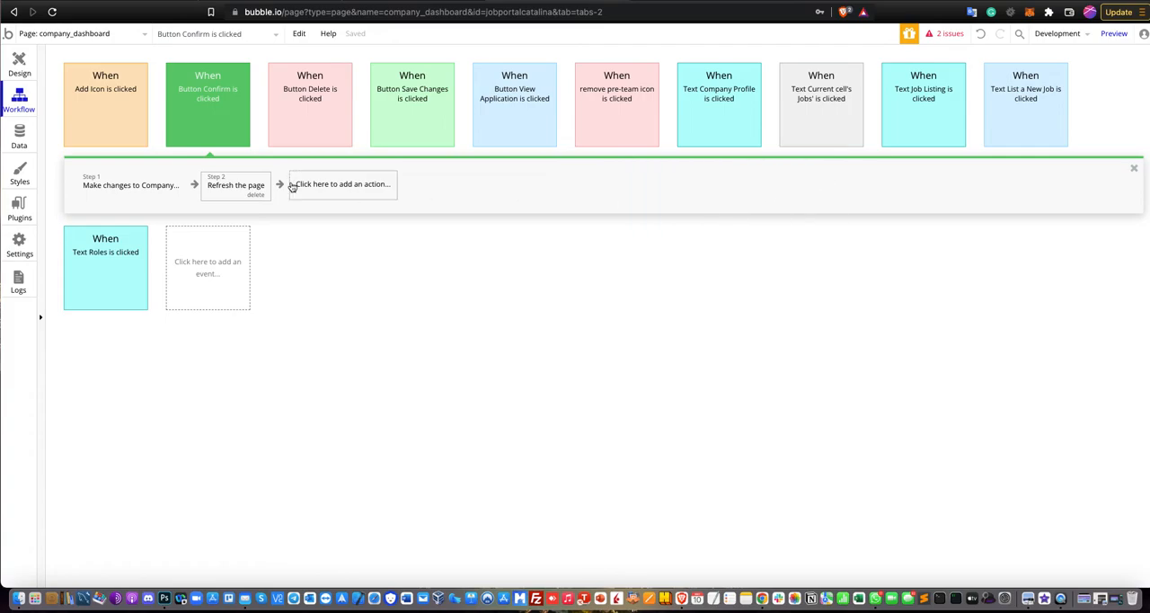
{"action": "left_click", "coordinate": [27, 74]}
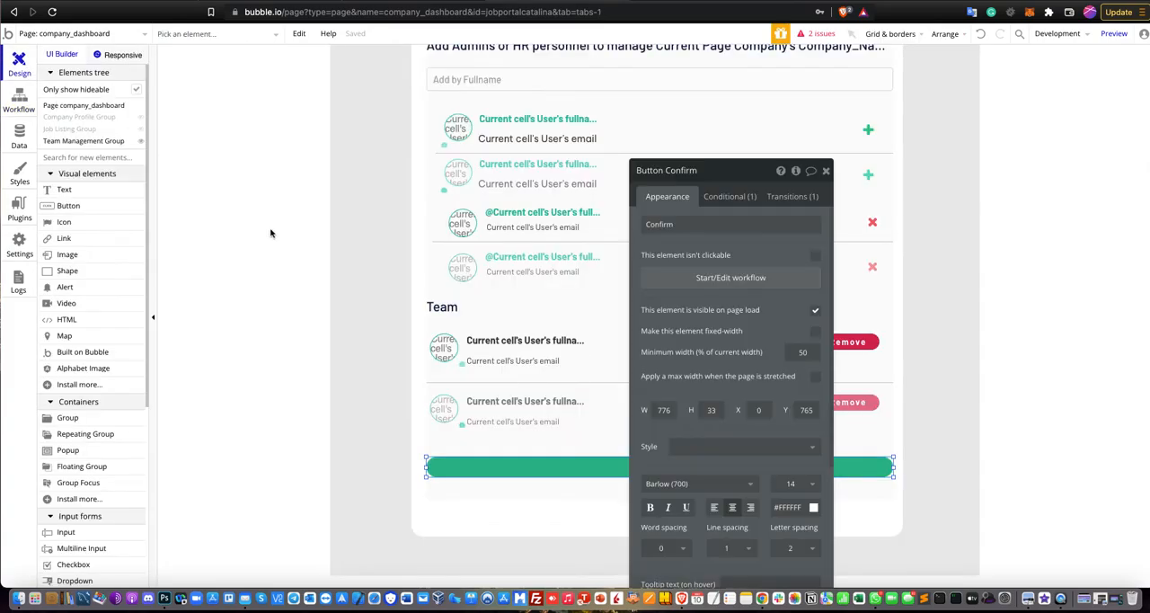
{"action": "left_click", "coordinate": [825, 171]}
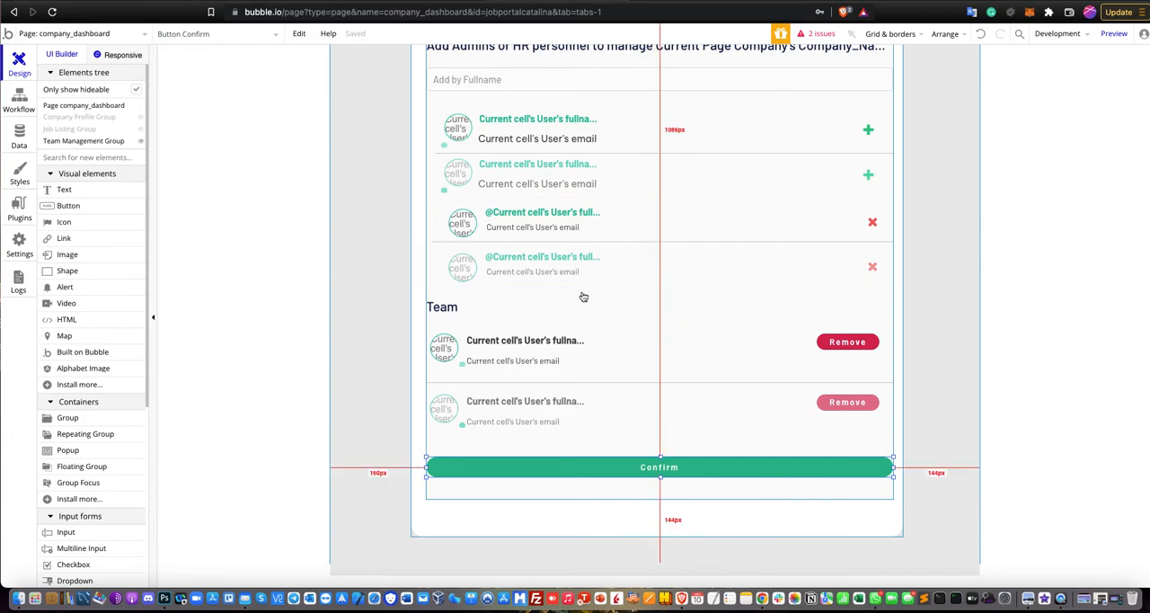
{"action": "scroll", "coordinate": [602, 296], "scroll_direction": "up", "scroll_amount": 3}
{"action": "scroll", "coordinate": [604, 302], "scroll_direction": "down", "scroll_amount": 3}
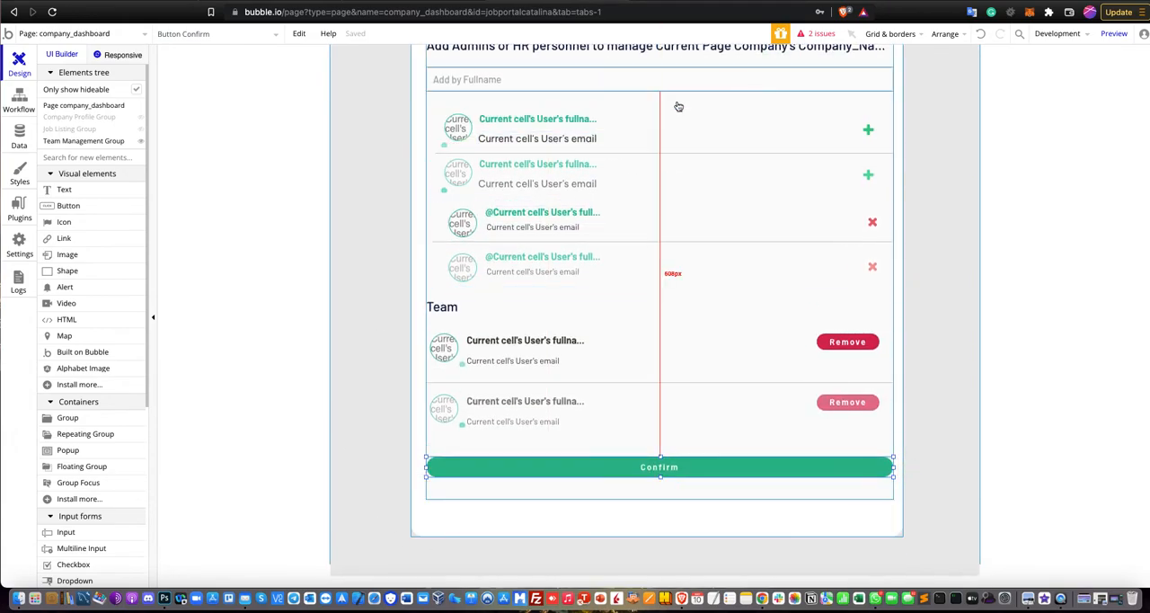
{"action": "scroll", "coordinate": [517, 310], "scroll_direction": "up", "scroll_amount": 4}
{"action": "scroll", "coordinate": [521, 323], "scroll_direction": "down", "scroll_amount": 4}
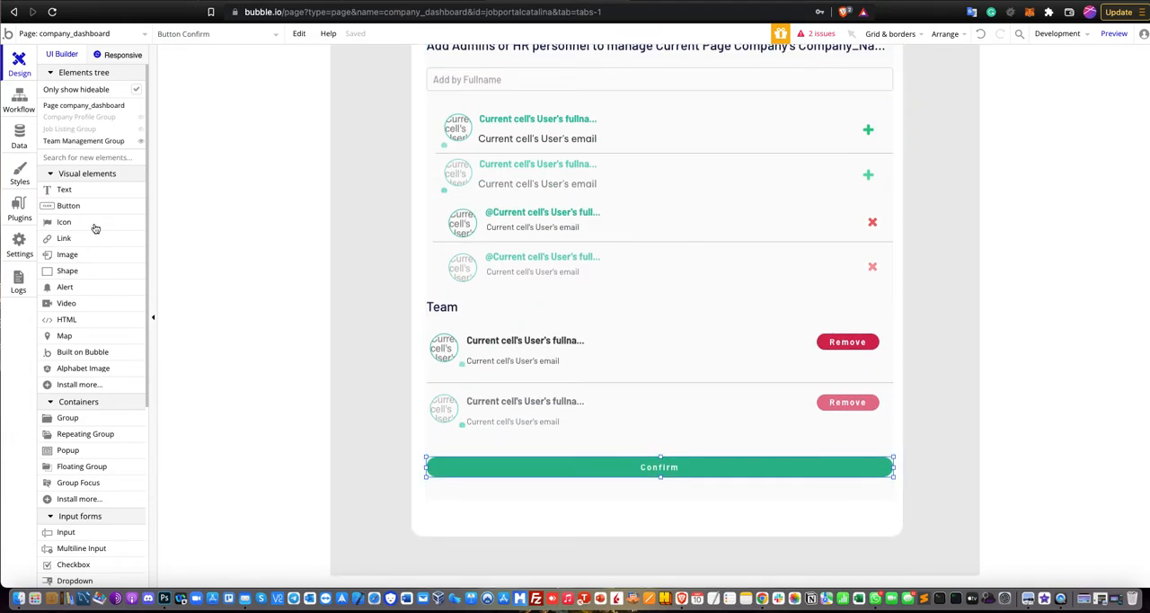
Review the privacy rules of the User data type, then return to the page design.
{"action": "left_click", "coordinate": [18, 101]}
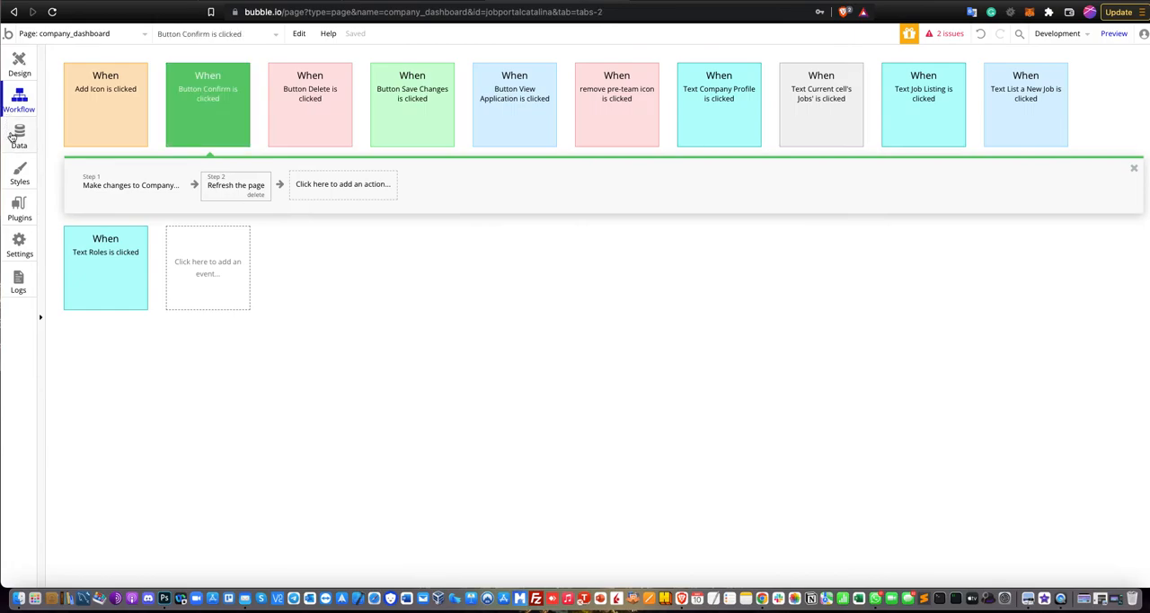
{"action": "left_click", "coordinate": [14, 136]}
{"action": "left_click", "coordinate": [159, 88]}
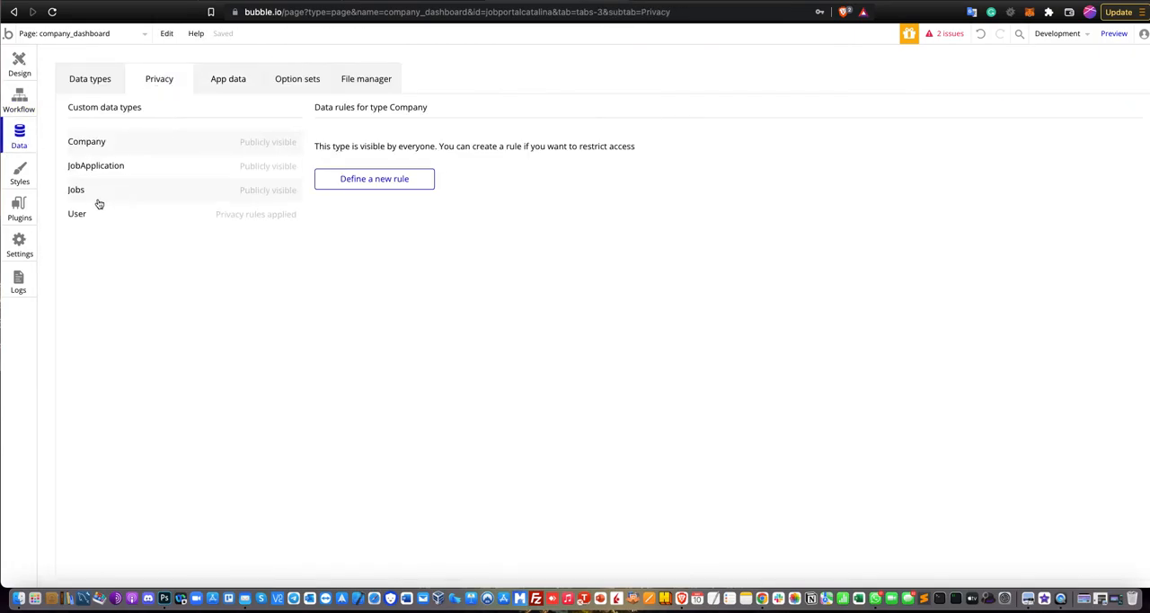
{"action": "left_click", "coordinate": [115, 219]}
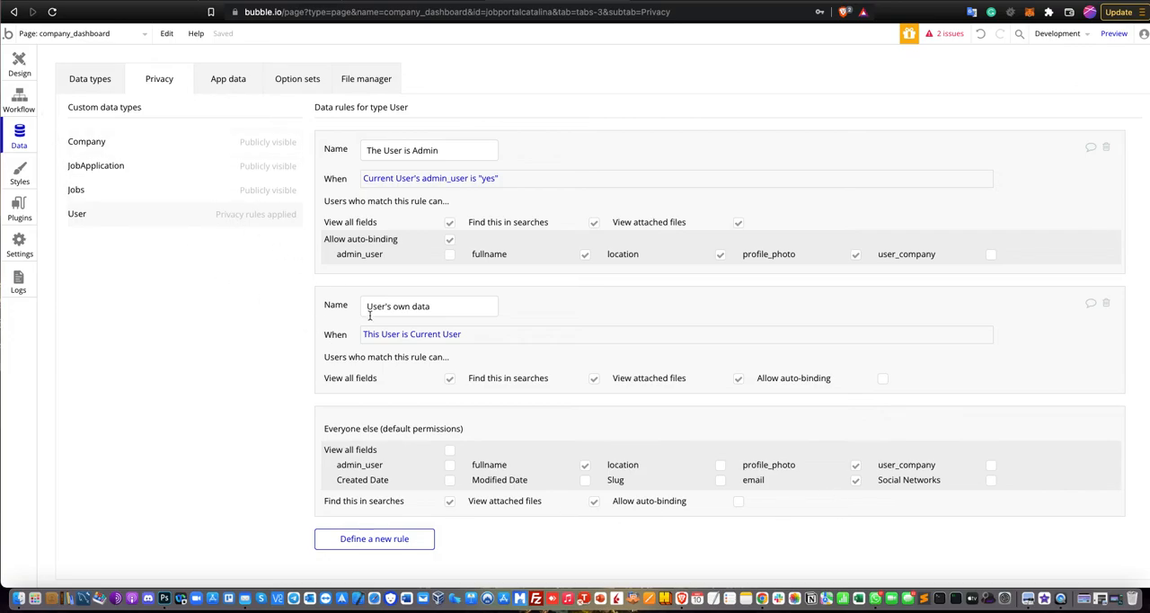
{"action": "left_click", "coordinate": [18, 72]}
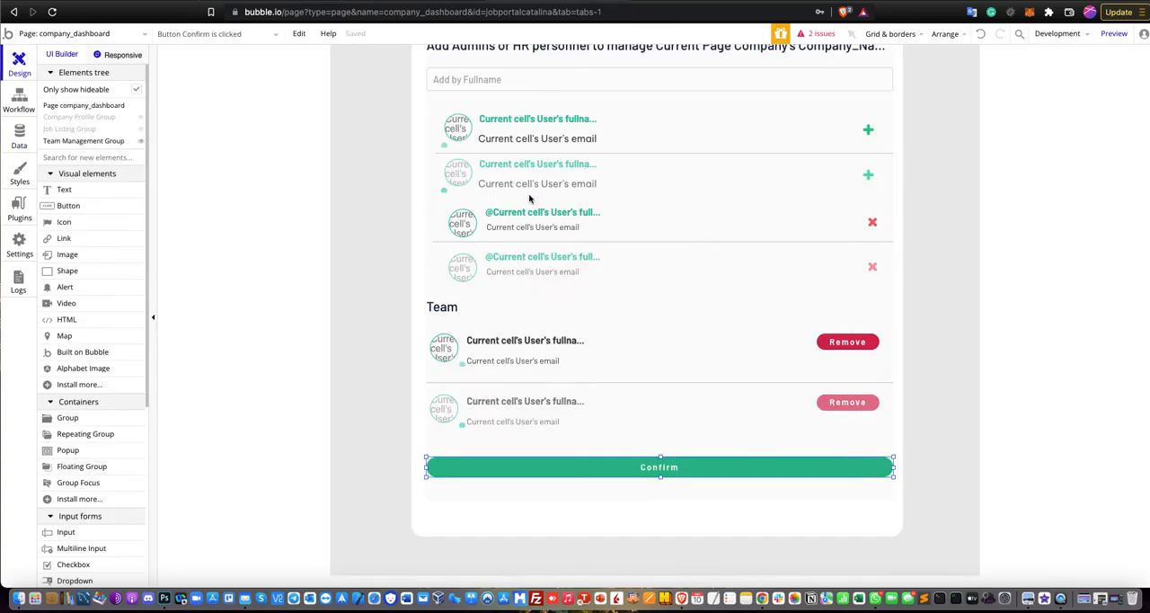
Switch to the app preview, reload it, open The Lofts Business Club's dashboard and look over its Company Profile group.
{"action": "left_click", "coordinate": [654, 1]}
{"action": "key", "text": "super+r"}
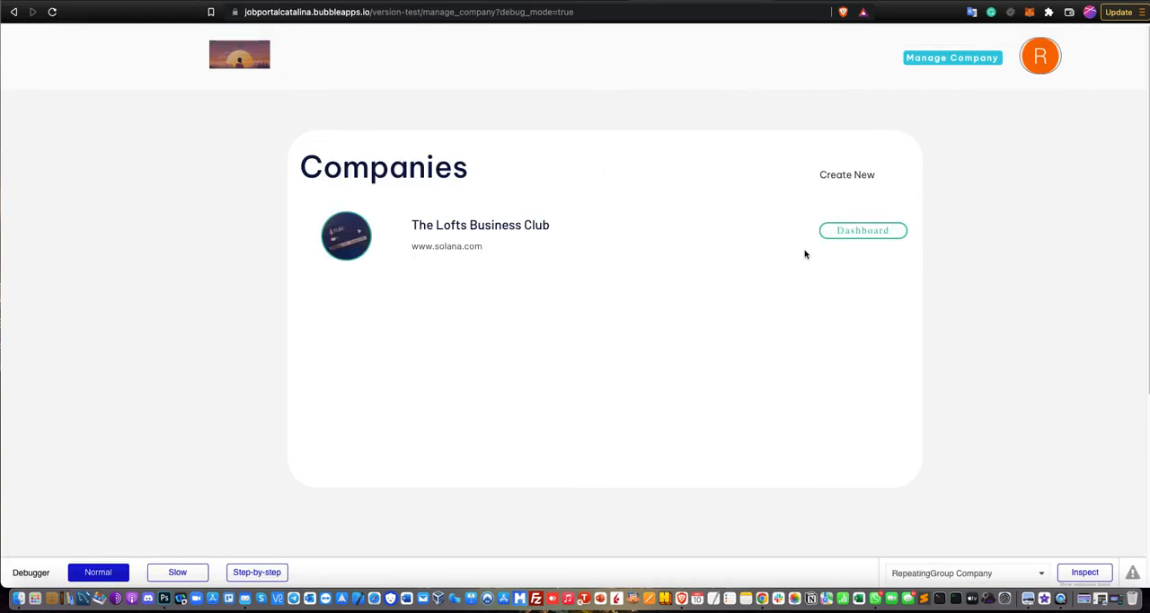
{"action": "left_click", "coordinate": [887, 230]}
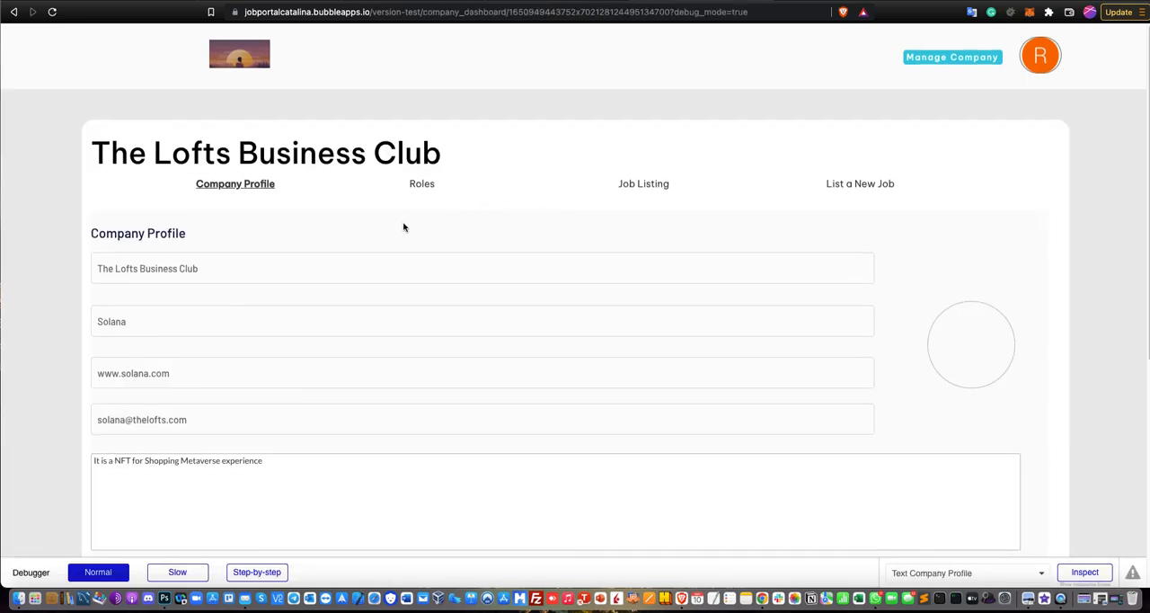
{"action": "scroll", "coordinate": [368, 319], "scroll_direction": "down", "scroll_amount": 3}
{"action": "scroll", "coordinate": [347, 306], "scroll_direction": "up", "scroll_amount": 3}
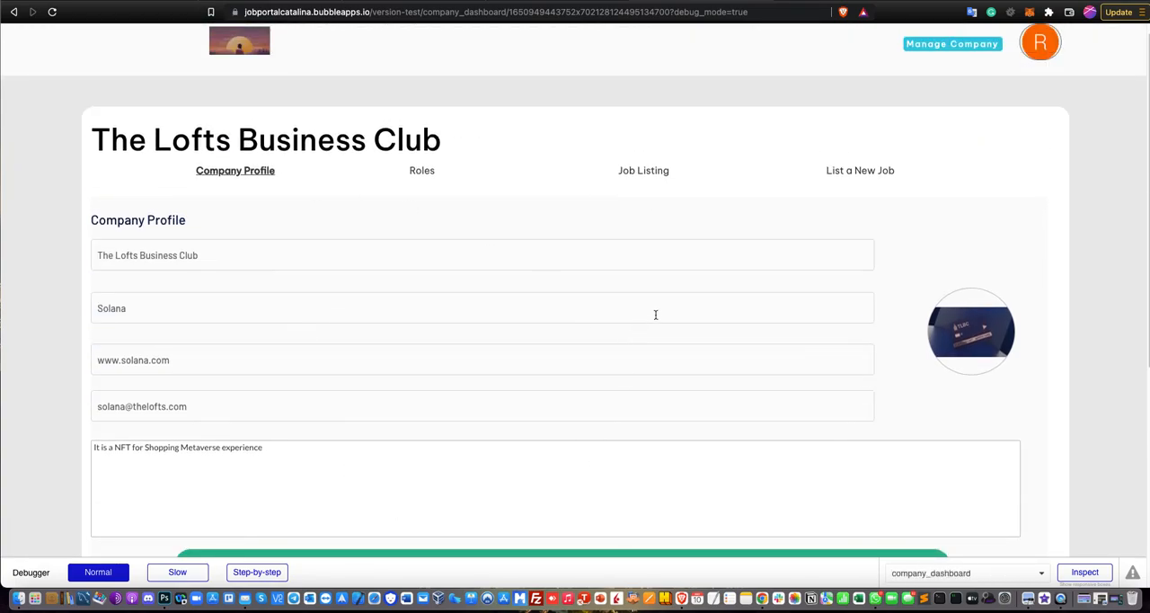
{"action": "scroll", "coordinate": [463, 335], "scroll_direction": "up", "scroll_amount": 1}
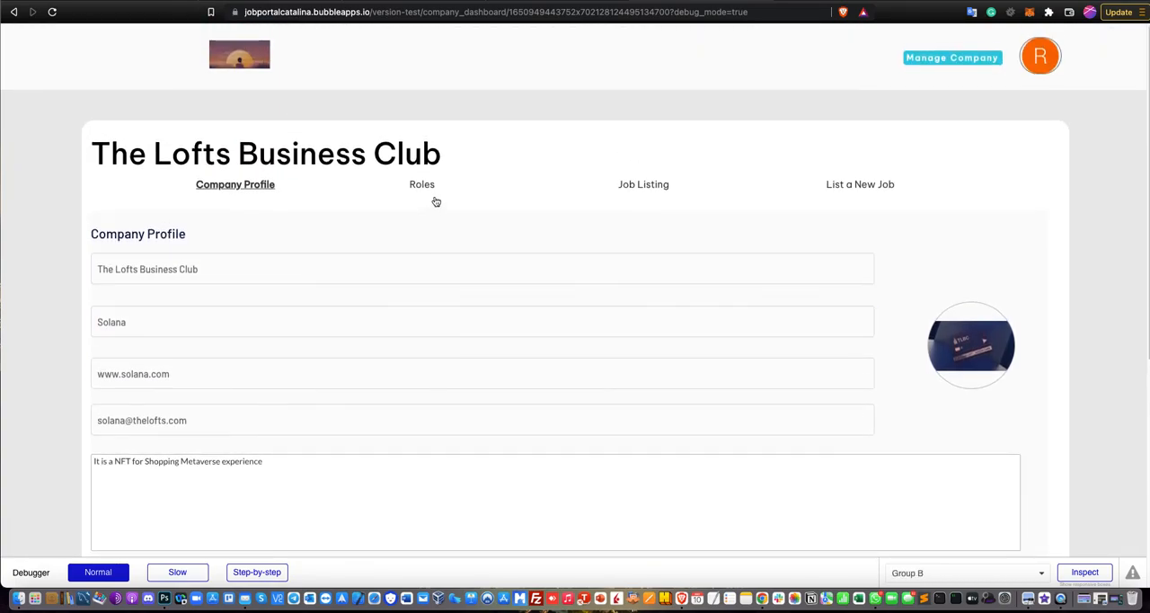
View the Job Listing group of The Lofts Business Club's dashboard, and open the Roles group with its team management section.
{"action": "left_click", "coordinate": [640, 186]}
{"action": "scroll", "coordinate": [565, 230], "scroll_direction": "down", "scroll_amount": 2}
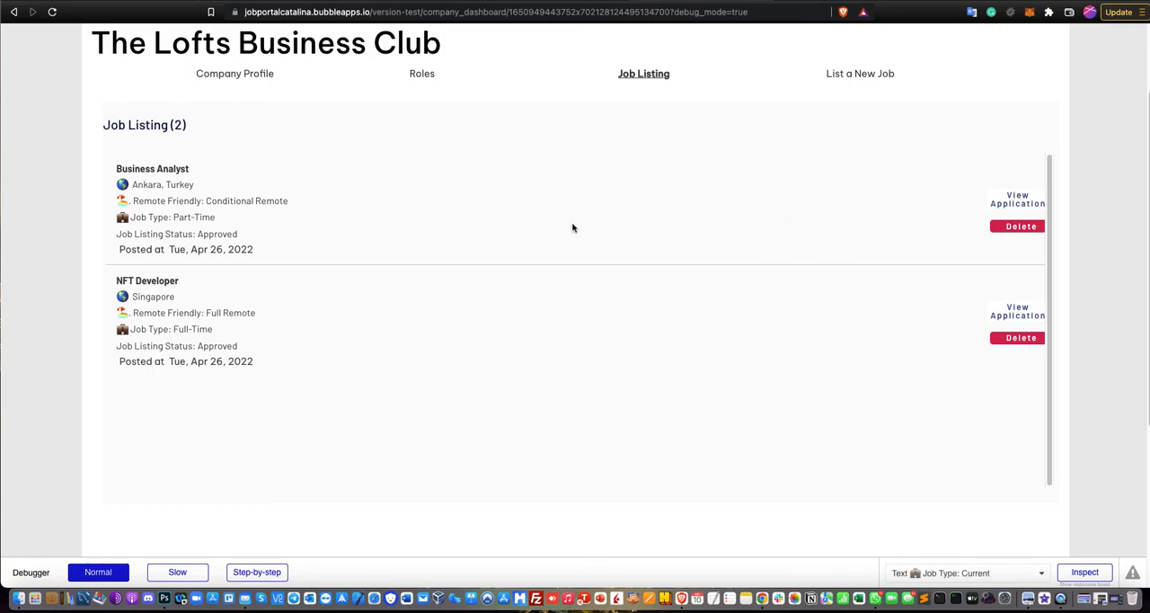
{"action": "scroll", "coordinate": [474, 98], "scroll_direction": "up", "scroll_amount": 2}
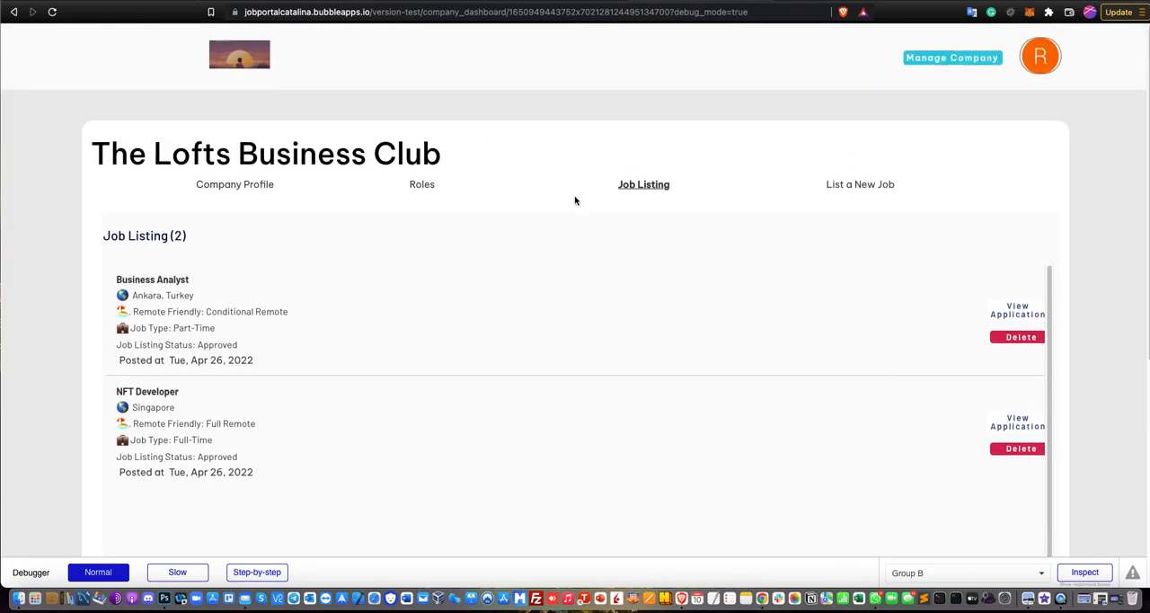
{"action": "left_click", "coordinate": [416, 186]}
{"action": "scroll", "coordinate": [527, 228], "scroll_direction": "down", "scroll_amount": 1}
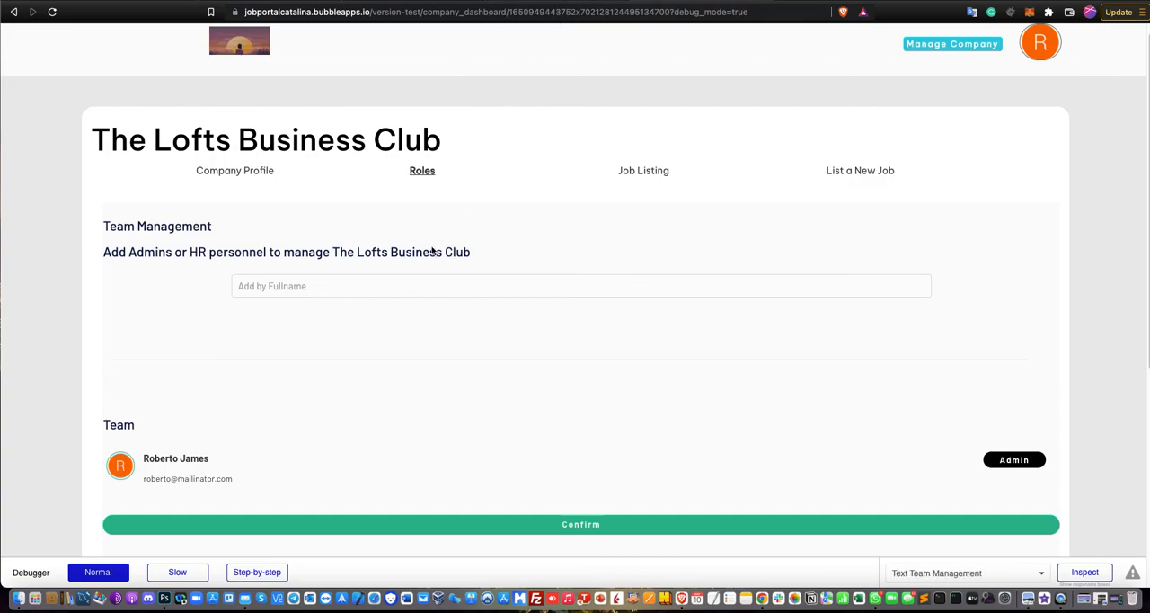
{"action": "left_click", "coordinate": [393, 282]}
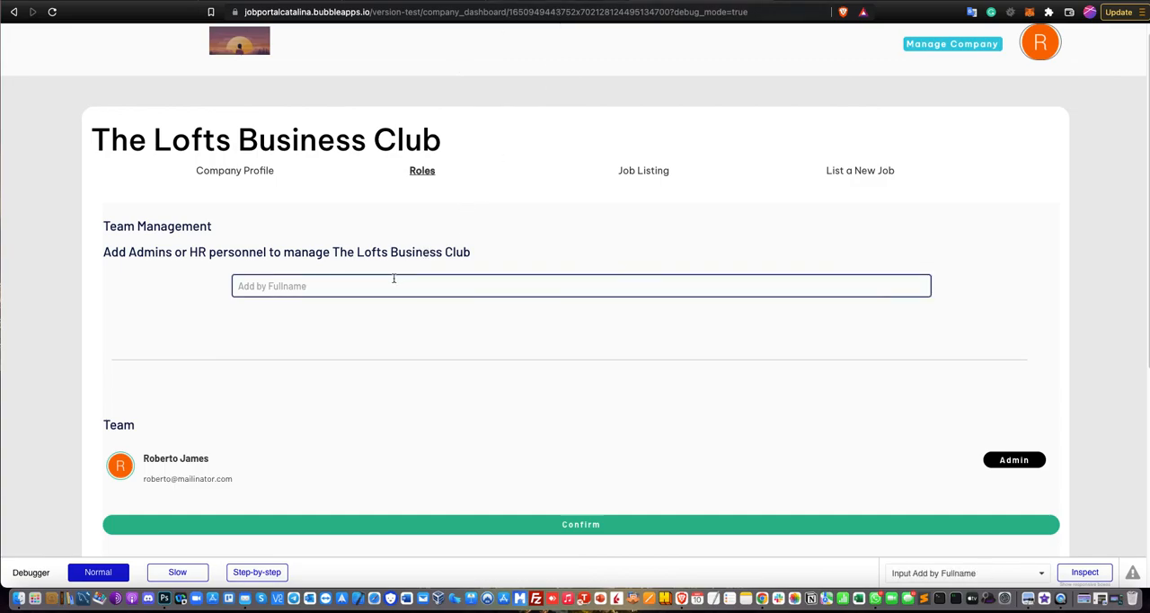
{"action": "type", "text": "a"}
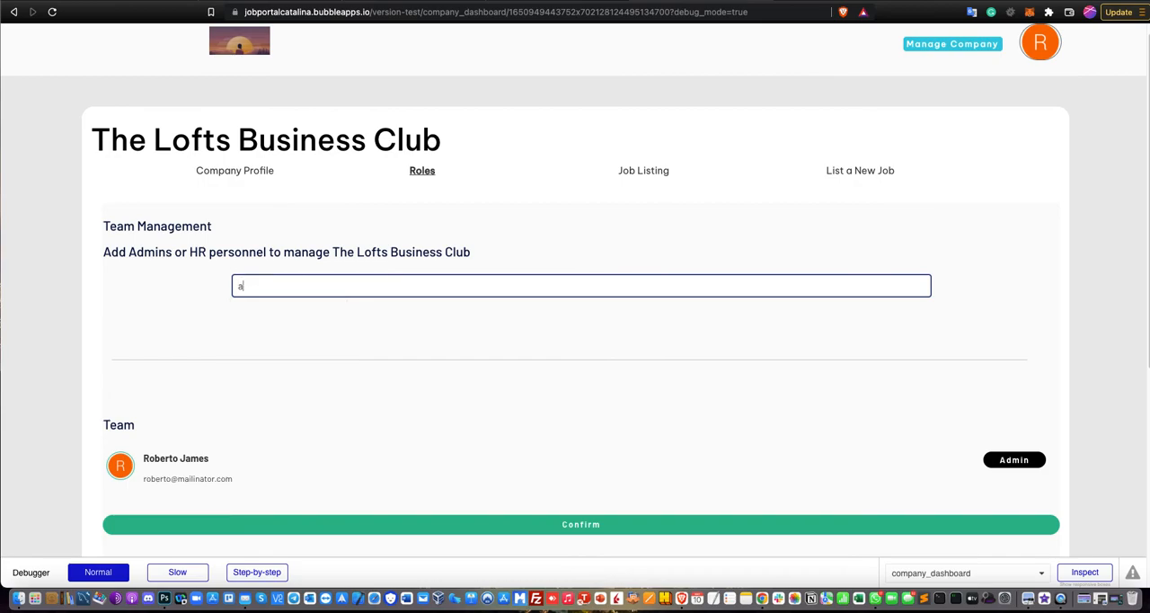
{"action": "key", "text": "BackSpace"}
{"action": "type", "text": "R"}
{"action": "key", "text": "BackSpace"}
Switch to the Bubble editor and open the All Users view in the app data to look up the users' full names.
{"action": "left_click", "coordinate": [536, 3]}
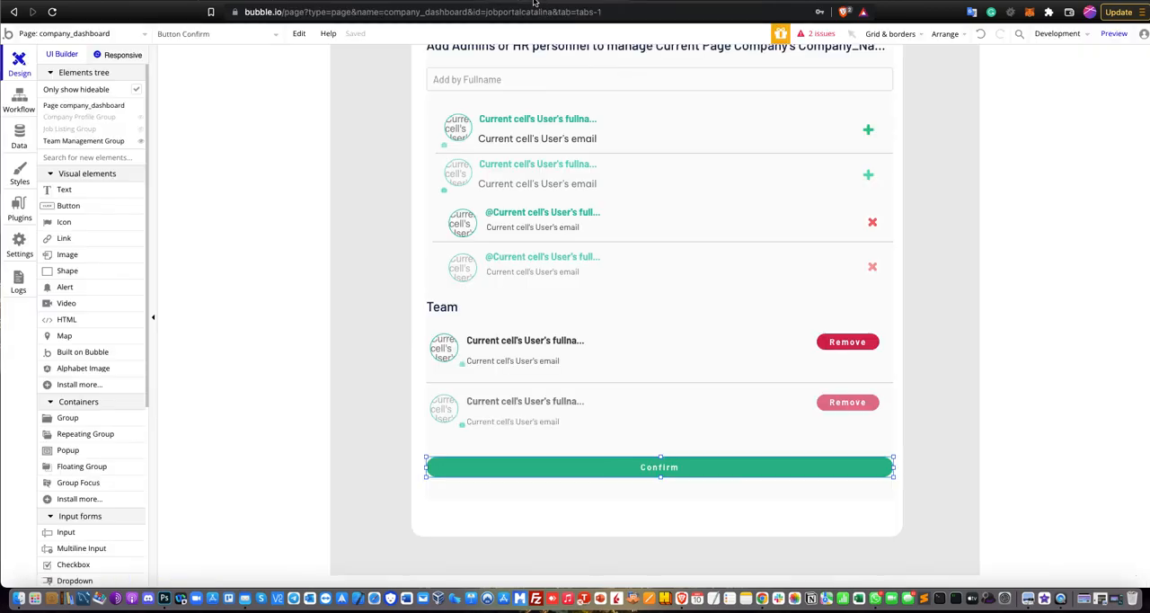
{"action": "left_click", "coordinate": [6, 138]}
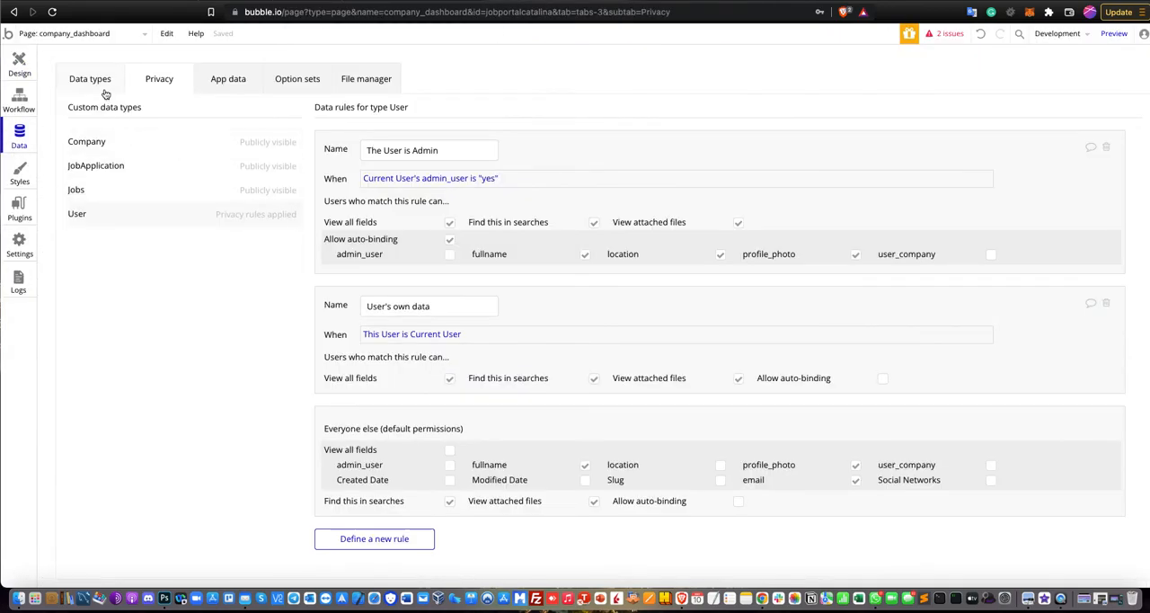
{"action": "left_click", "coordinate": [90, 81]}
{"action": "left_click", "coordinate": [228, 81]}
{"action": "left_click", "coordinate": [135, 291]}
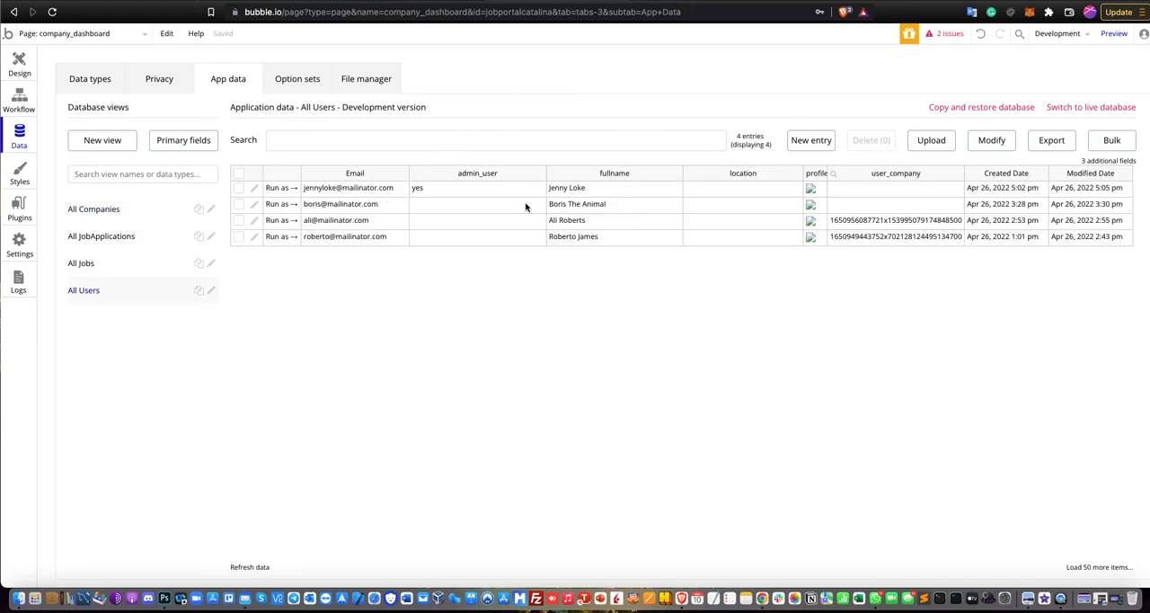
Switch back to the app preview and search Add by Fullname with the first name of a user who has no company.
{"action": "left_click", "coordinate": [625, 1]}
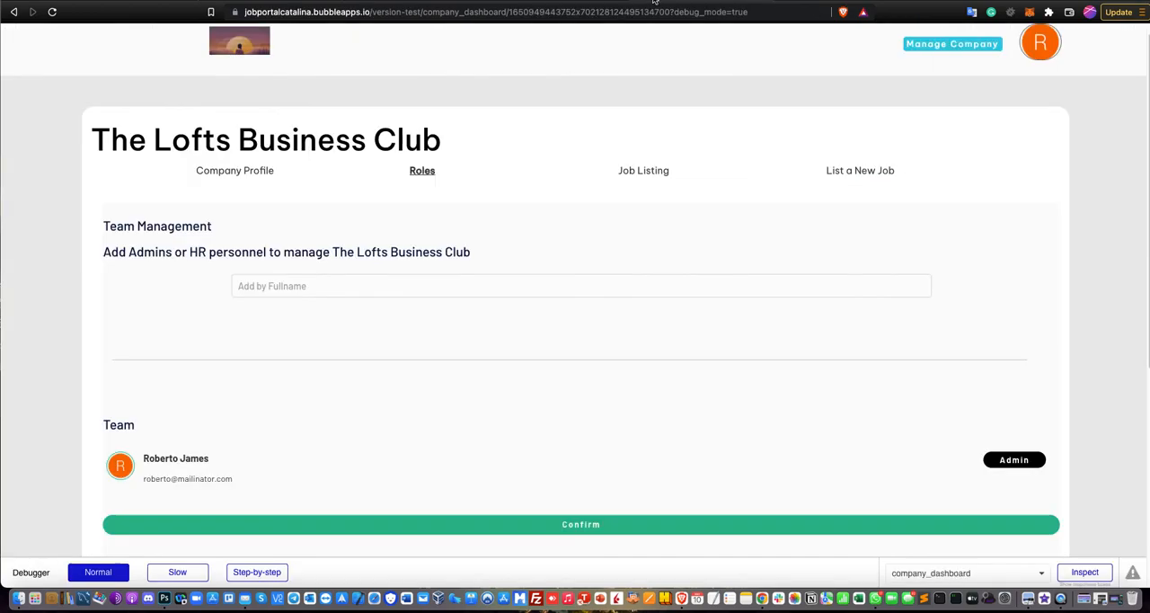
{"action": "left_click", "coordinate": [330, 283]}
{"action": "type", "text": "b"}
{"action": "key", "text": "BackSpace"}
{"action": "type", "text": "Boris"}
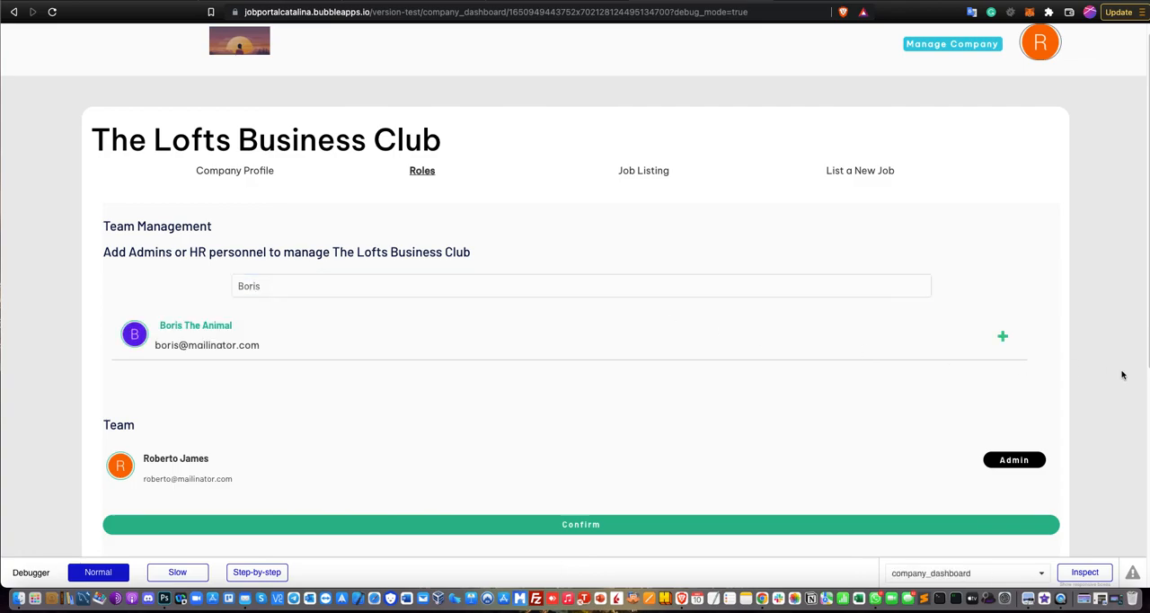
Add the found user to the pending team members and confirm the team change.
{"action": "left_click", "coordinate": [1003, 337]}
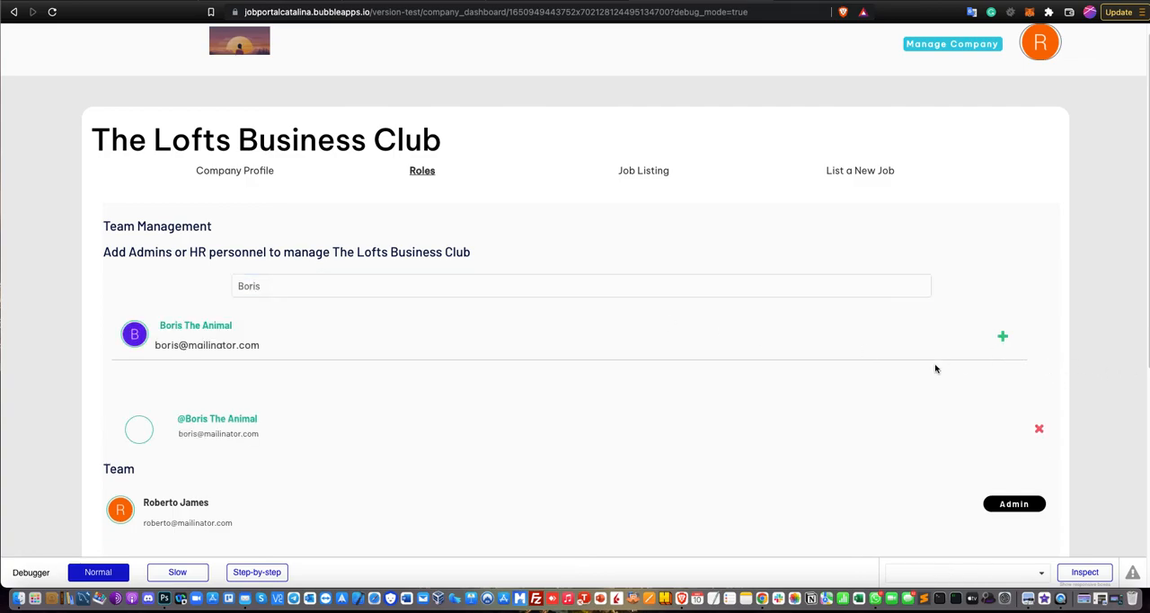
{"action": "scroll", "coordinate": [643, 392], "scroll_direction": "down", "scroll_amount": 1}
{"action": "scroll", "coordinate": [644, 393], "scroll_direction": "down", "scroll_amount": 2}
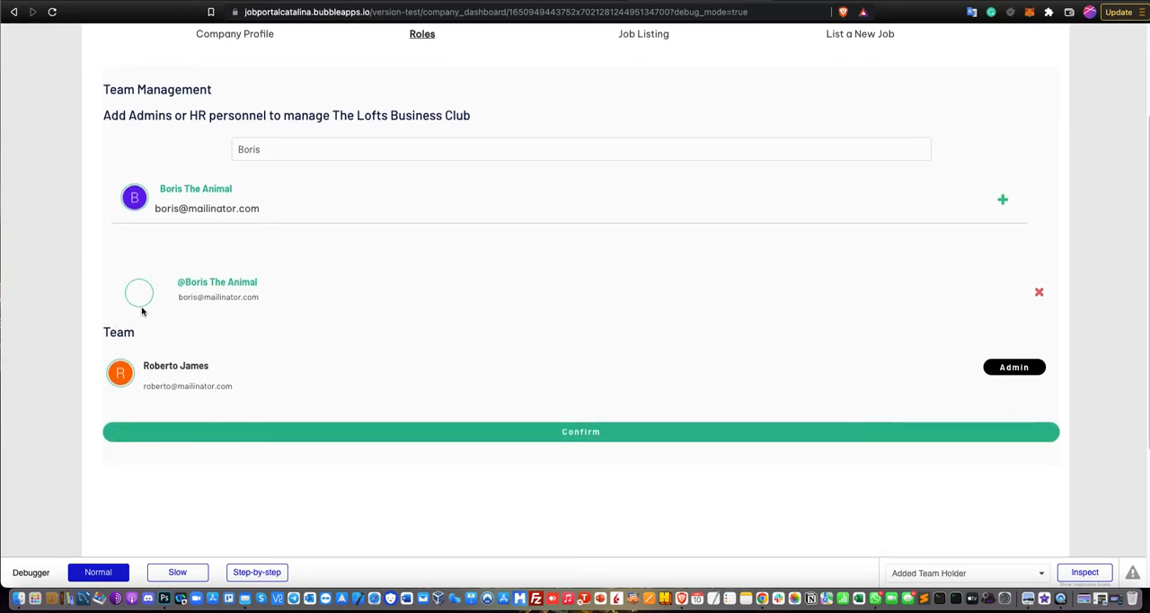
{"action": "left_click", "coordinate": [341, 435]}
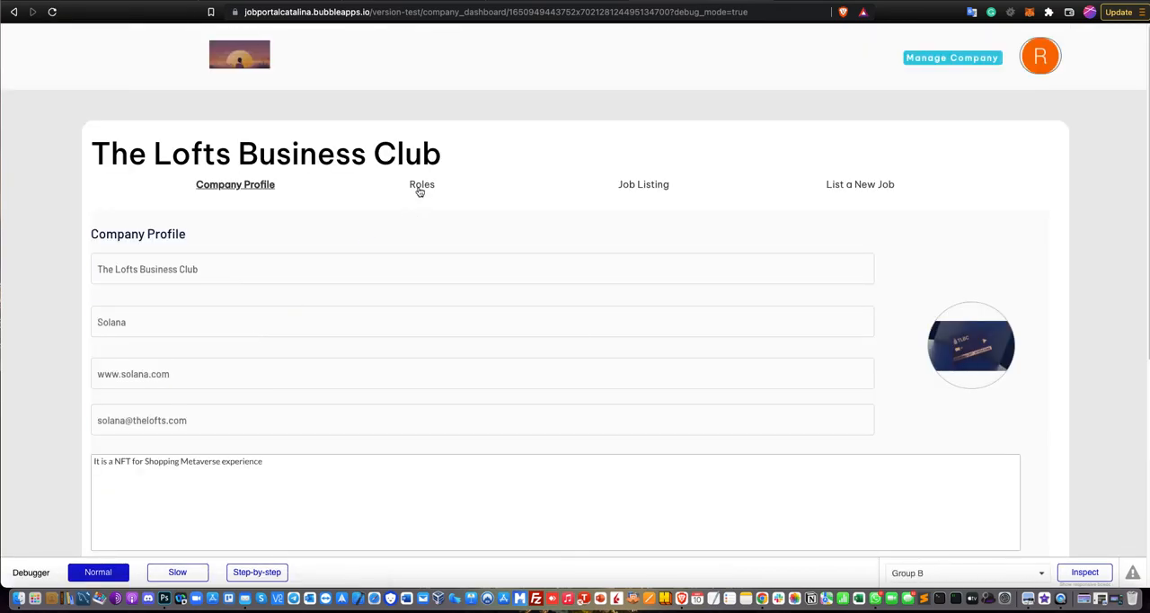
Reopen the Roles group and check the company's team list.
{"action": "left_click", "coordinate": [419, 190]}
{"action": "scroll", "coordinate": [377, 269], "scroll_direction": "down", "scroll_amount": 3}
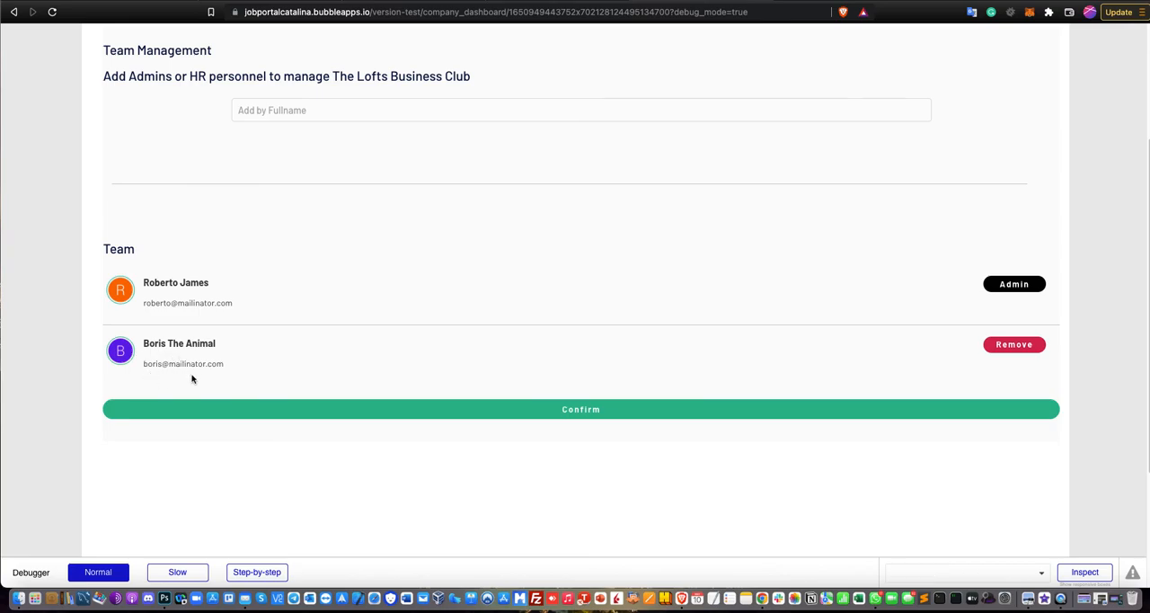
{"action": "scroll", "coordinate": [305, 216], "scroll_direction": "up", "scroll_amount": 3}
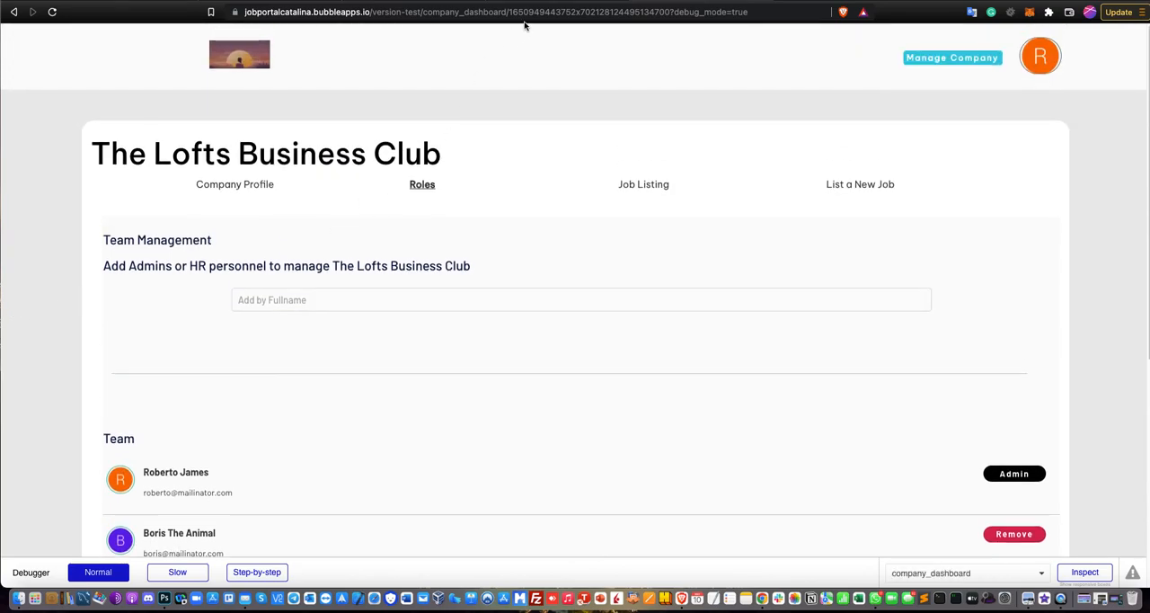
Run the app as the newly added team member from the editor's All Users data and open The Lofts Business Club's dashboard.
{"action": "left_click", "coordinate": [536, 0]}
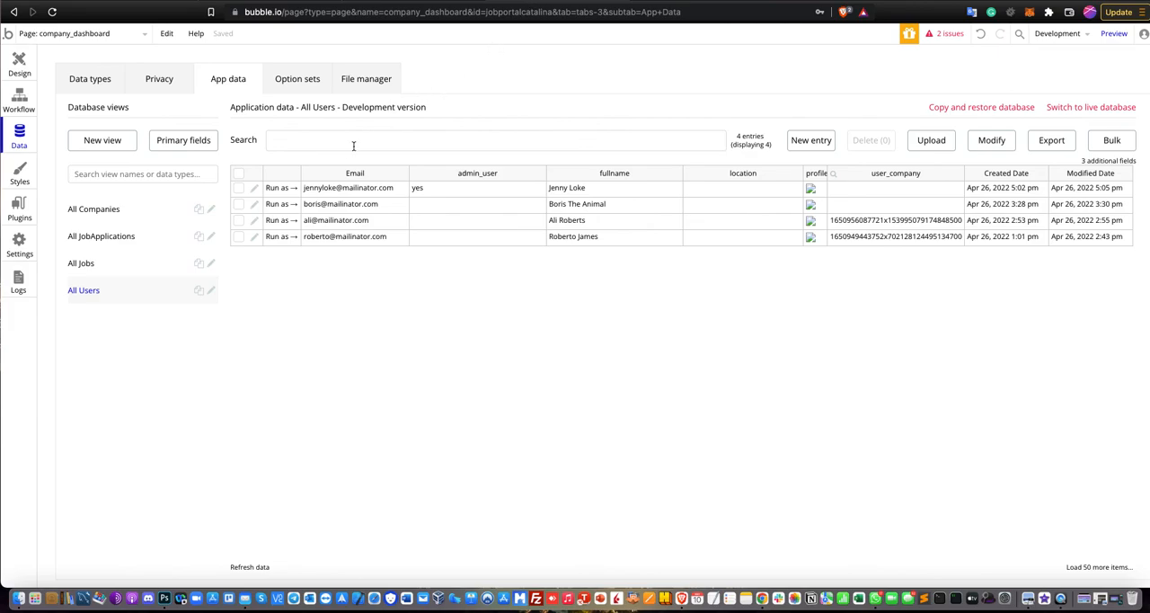
{"action": "left_click", "coordinate": [286, 219]}
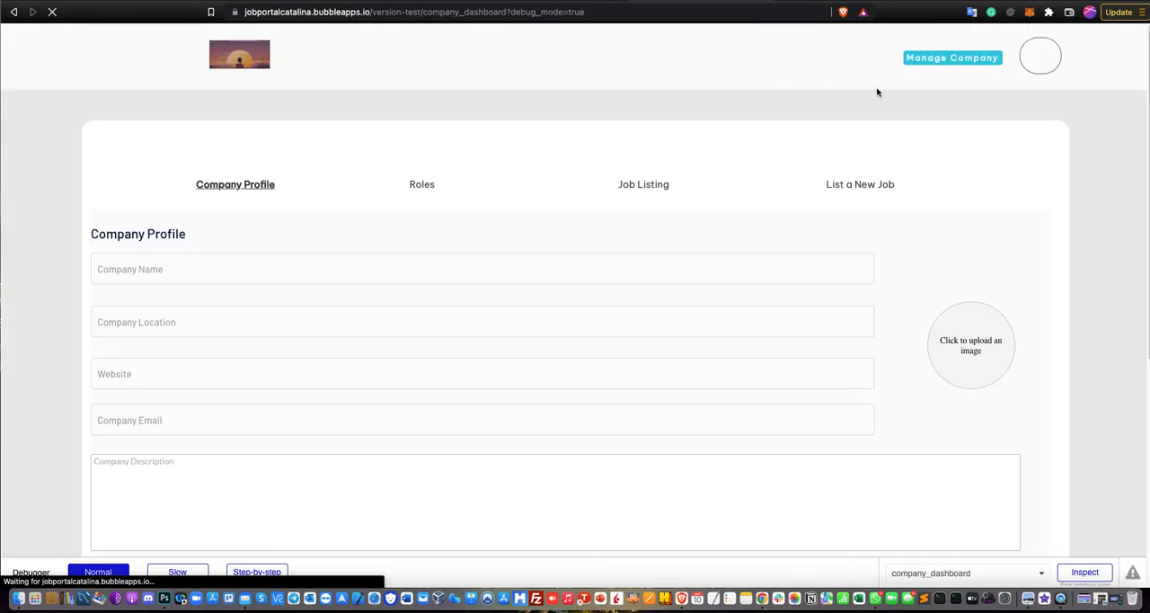
{"action": "left_click", "coordinate": [931, 63]}
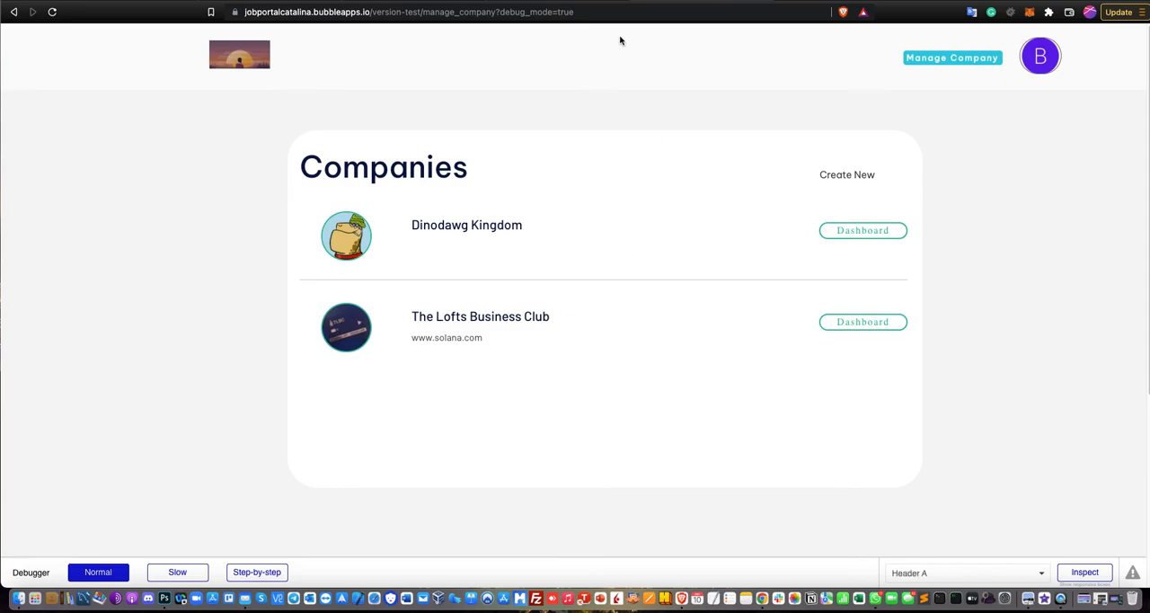
{"action": "left_click", "coordinate": [828, 327]}
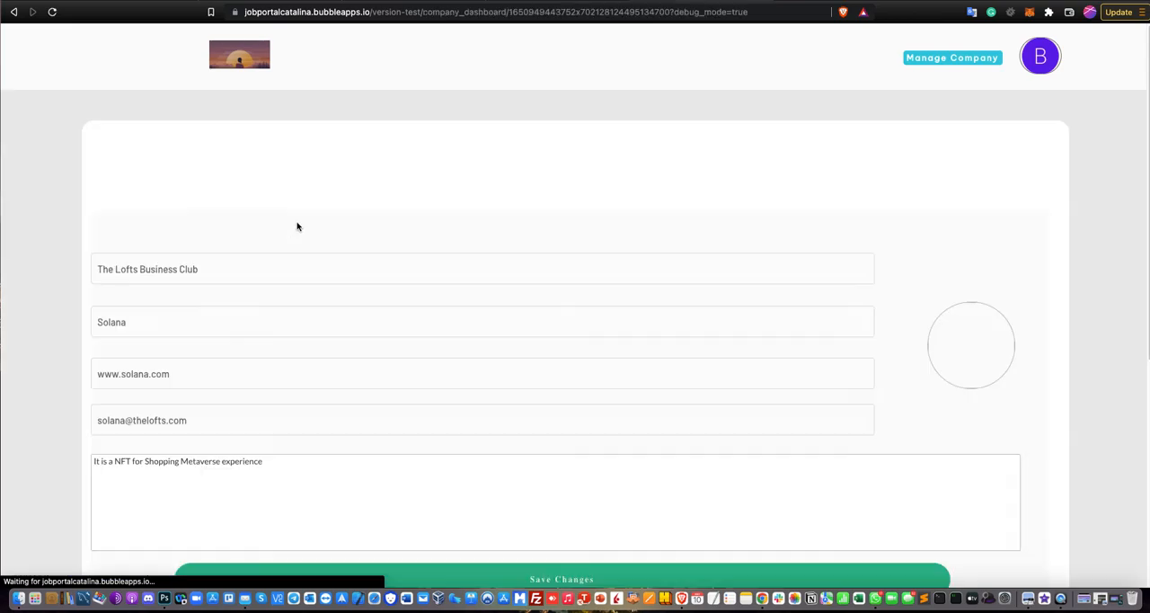
Check the team member's access to the Company Profile, Roles and Job Listing groups on the dashboard.
{"action": "scroll", "coordinate": [305, 306], "scroll_direction": "down", "scroll_amount": 1}
{"action": "scroll", "coordinate": [359, 291], "scroll_direction": "up", "scroll_amount": 1}
{"action": "scroll", "coordinate": [356, 260], "scroll_direction": "up", "scroll_amount": 1}
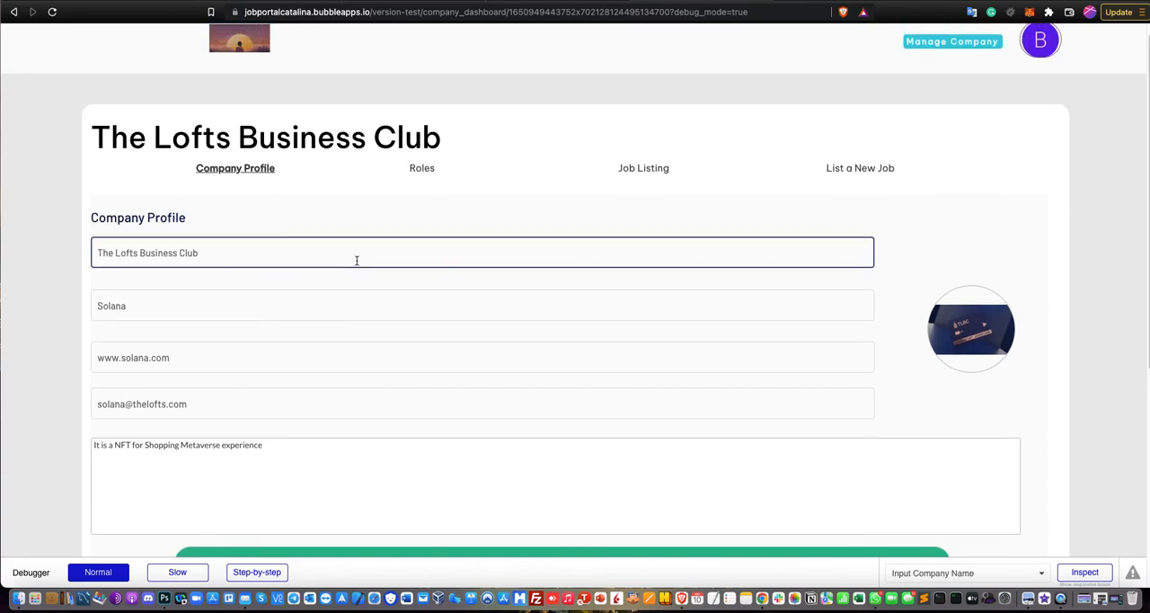
{"action": "scroll", "coordinate": [347, 270], "scroll_direction": "down", "scroll_amount": 2}
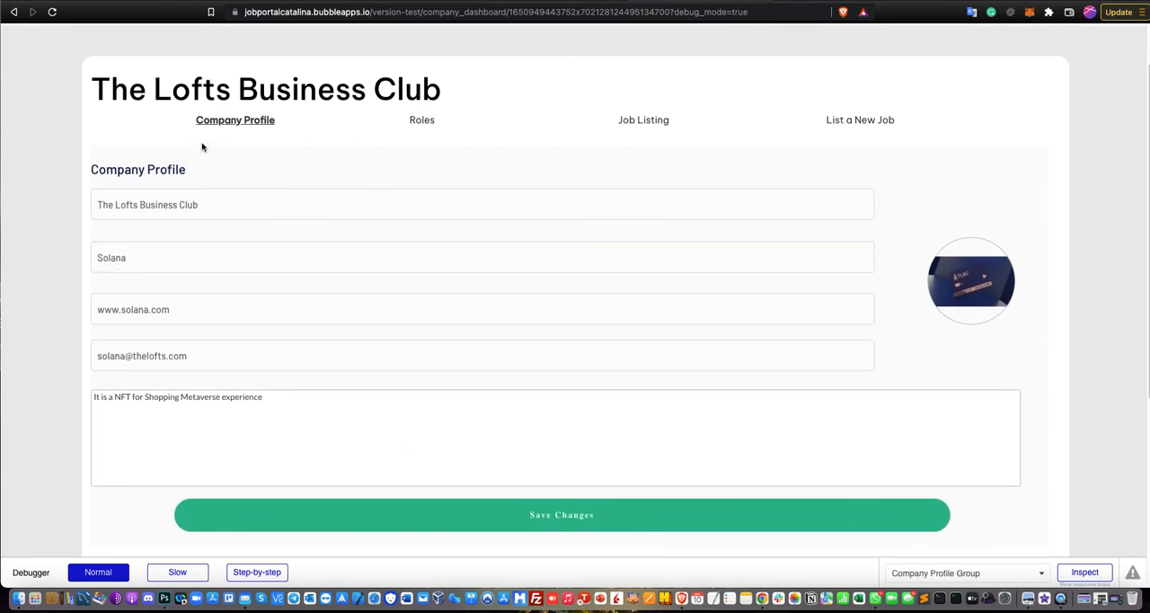
{"action": "left_click", "coordinate": [427, 127]}
{"action": "left_click", "coordinate": [632, 124]}
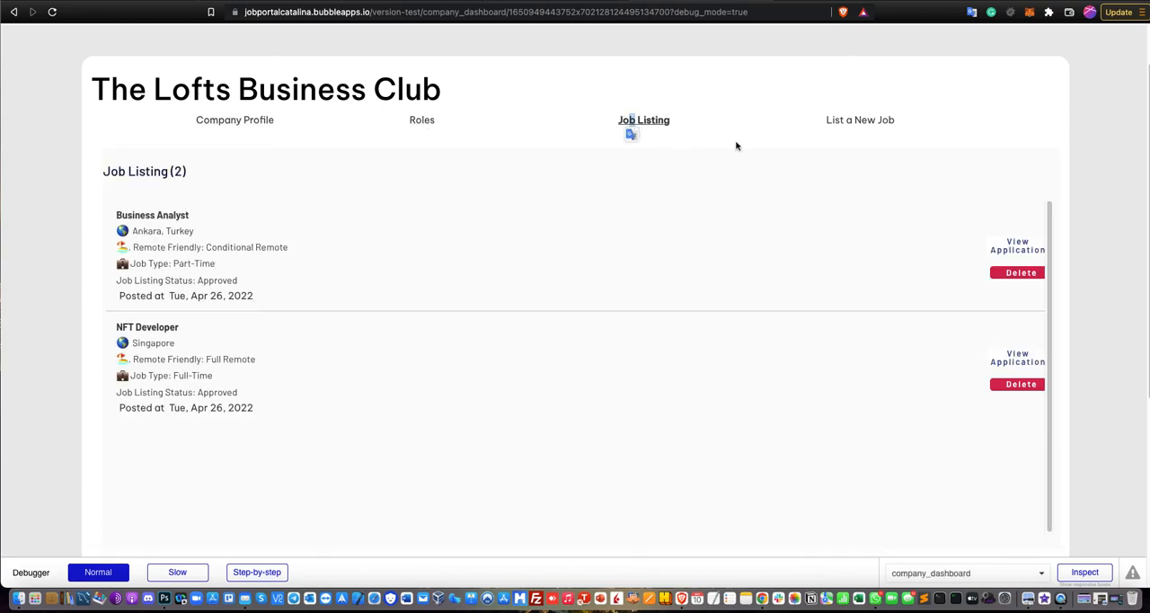
In the Bubble editor, open the List a New Job text's workflow from the design, examine its Go to page job_submission action and return.
{"action": "left_click", "coordinate": [557, 2]}
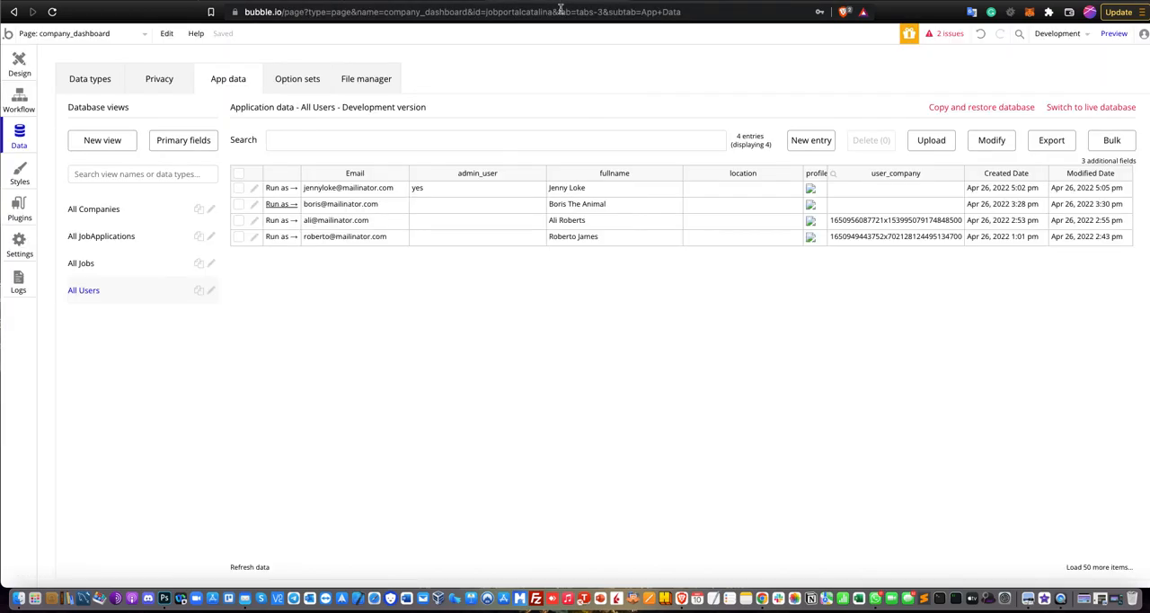
{"action": "left_click", "coordinate": [20, 75]}
{"action": "scroll", "coordinate": [605, 197], "scroll_direction": "up", "scroll_amount": 3}
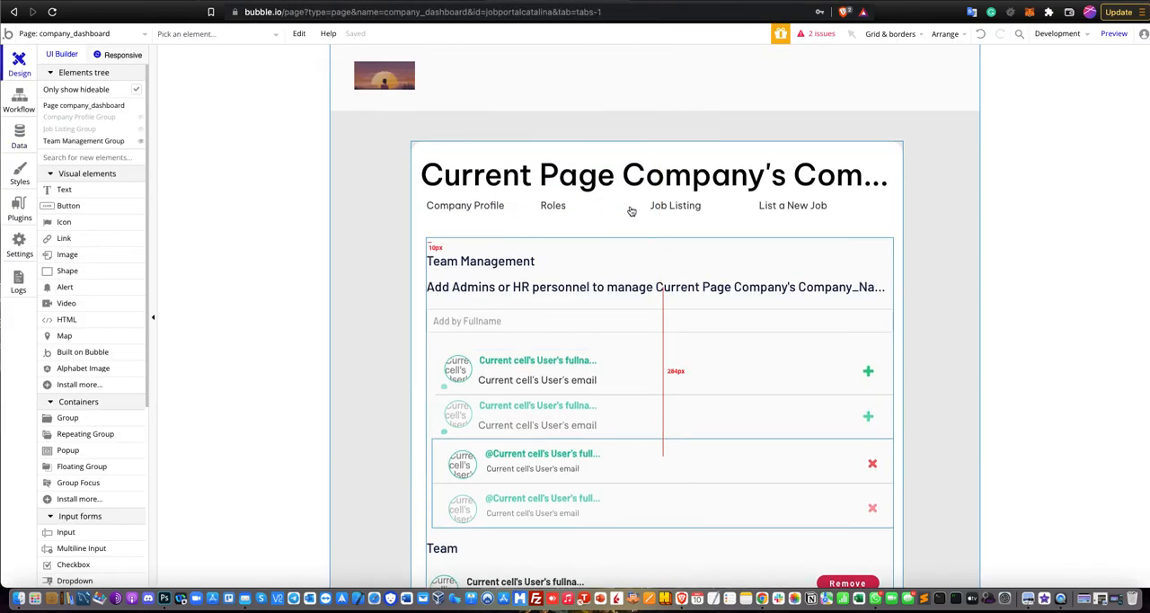
{"action": "double_click", "coordinate": [780, 213]}
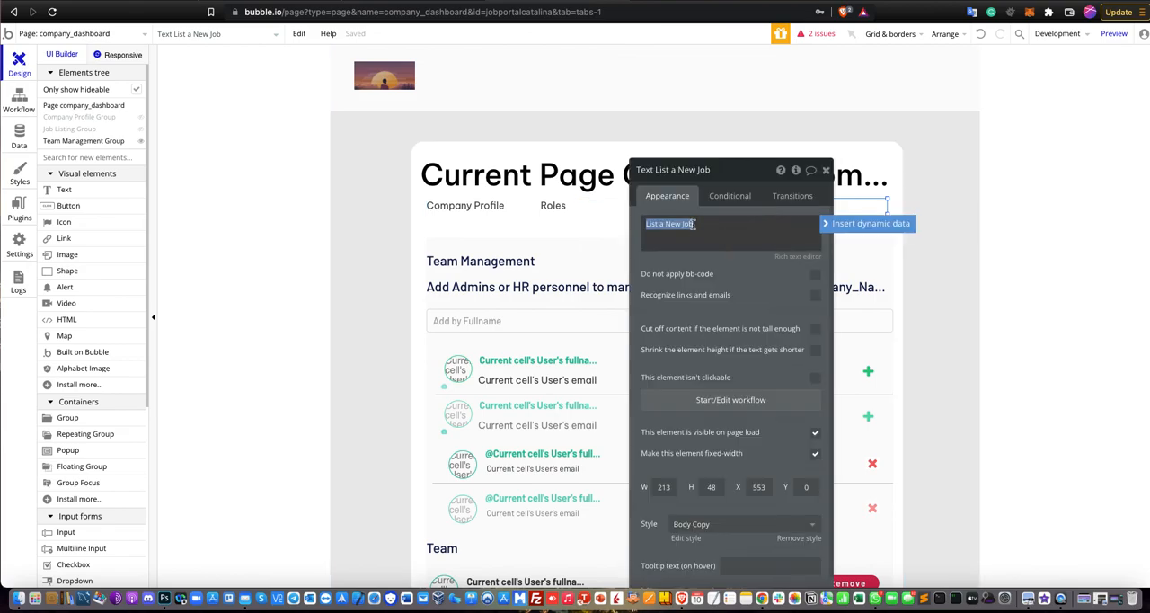
{"action": "left_click_drag", "start_coordinate": [727, 174], "coordinate": [988, 150]}
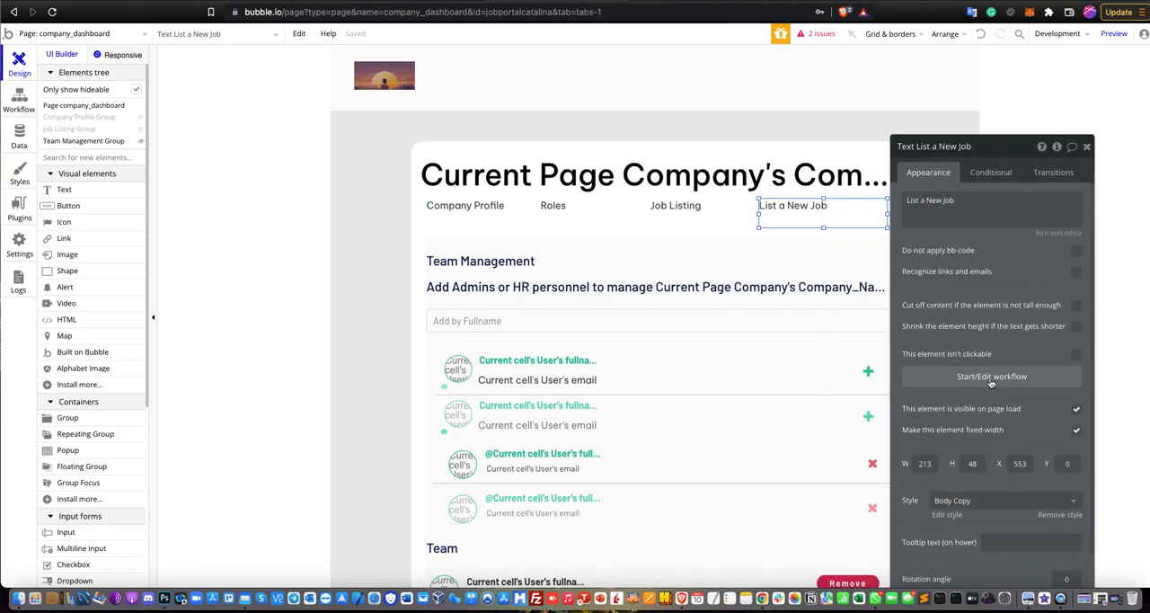
{"action": "left_click", "coordinate": [991, 377]}
{"action": "left_click", "coordinate": [94, 187]}
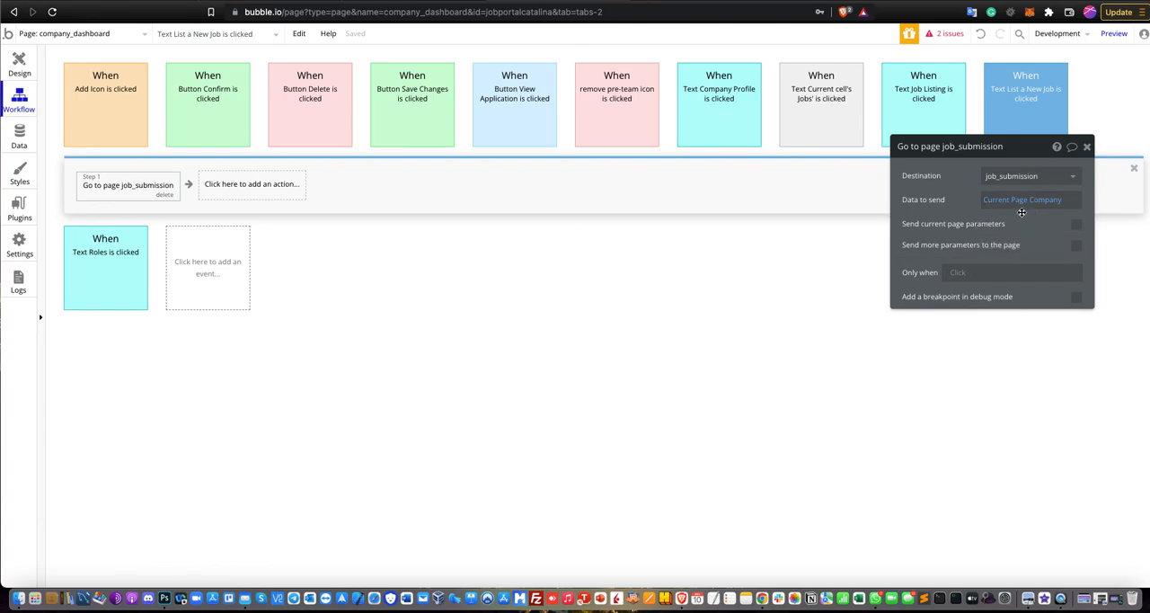
{"action": "left_click", "coordinate": [31, 65]}
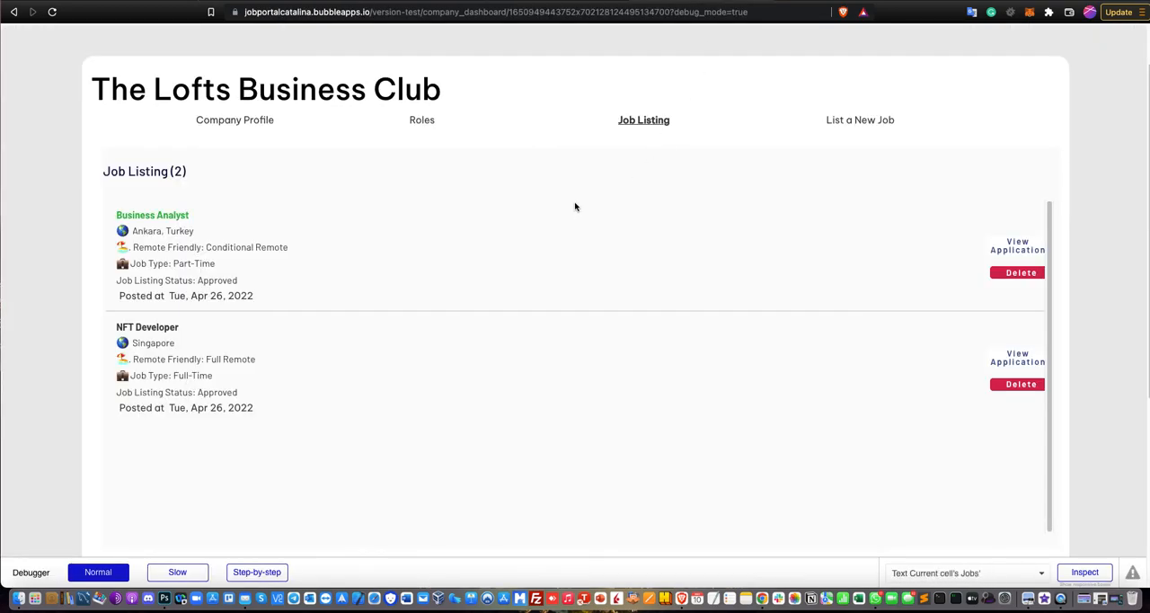